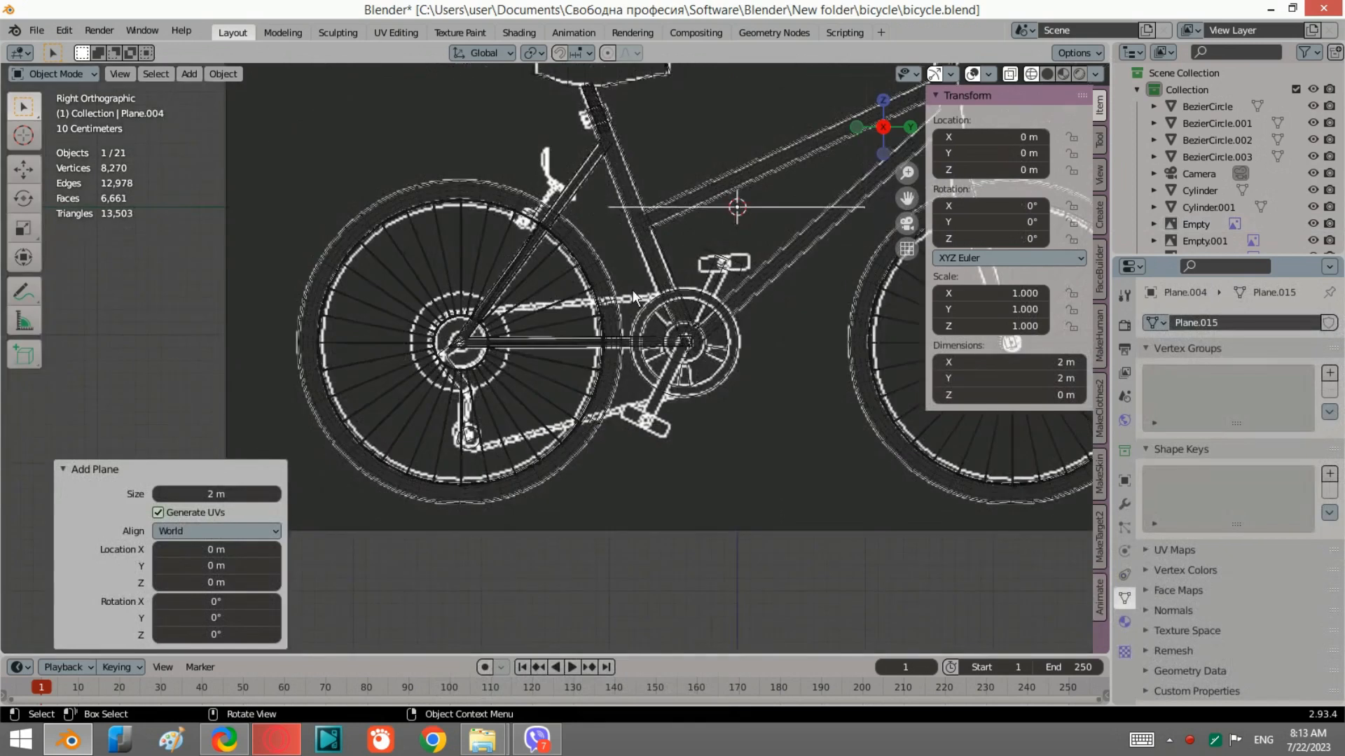
Rotate the new plane 90° about the global Y axis and enter Edit Mode.
key(r)
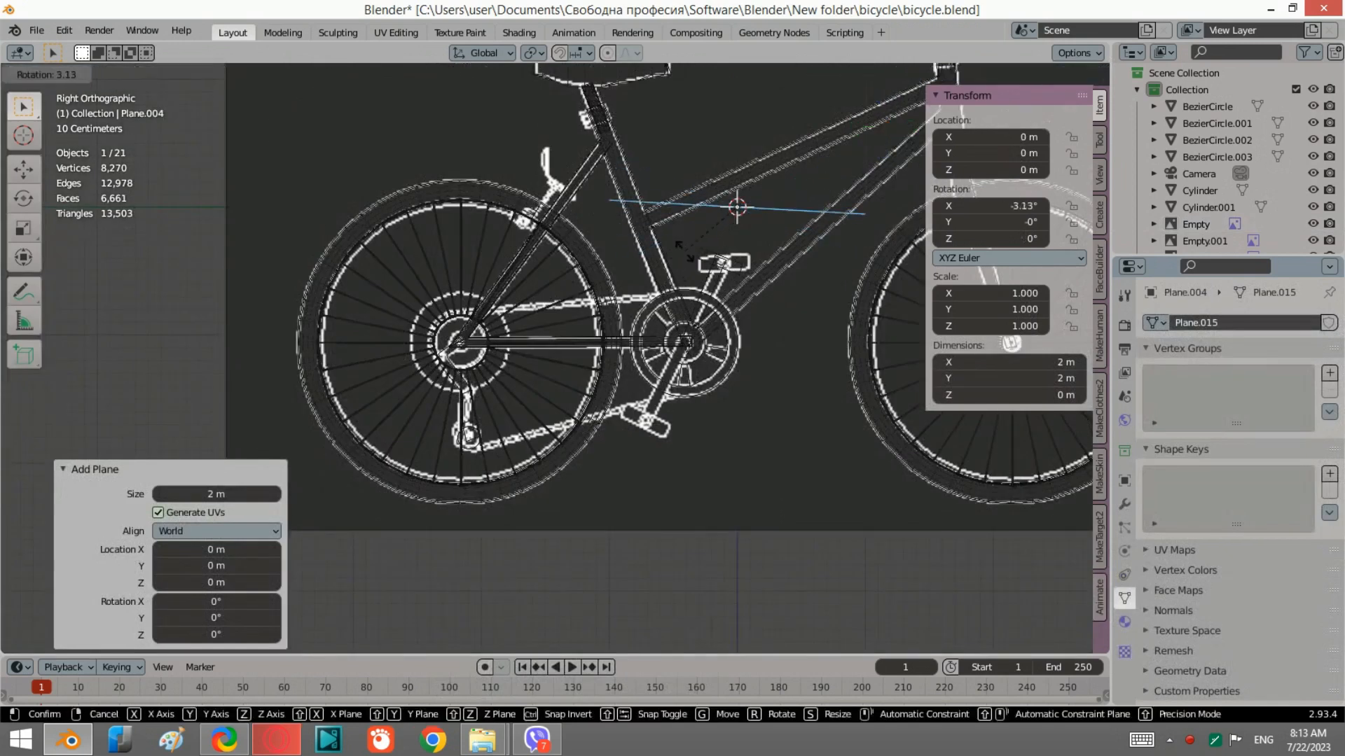
text(y)
text(90)
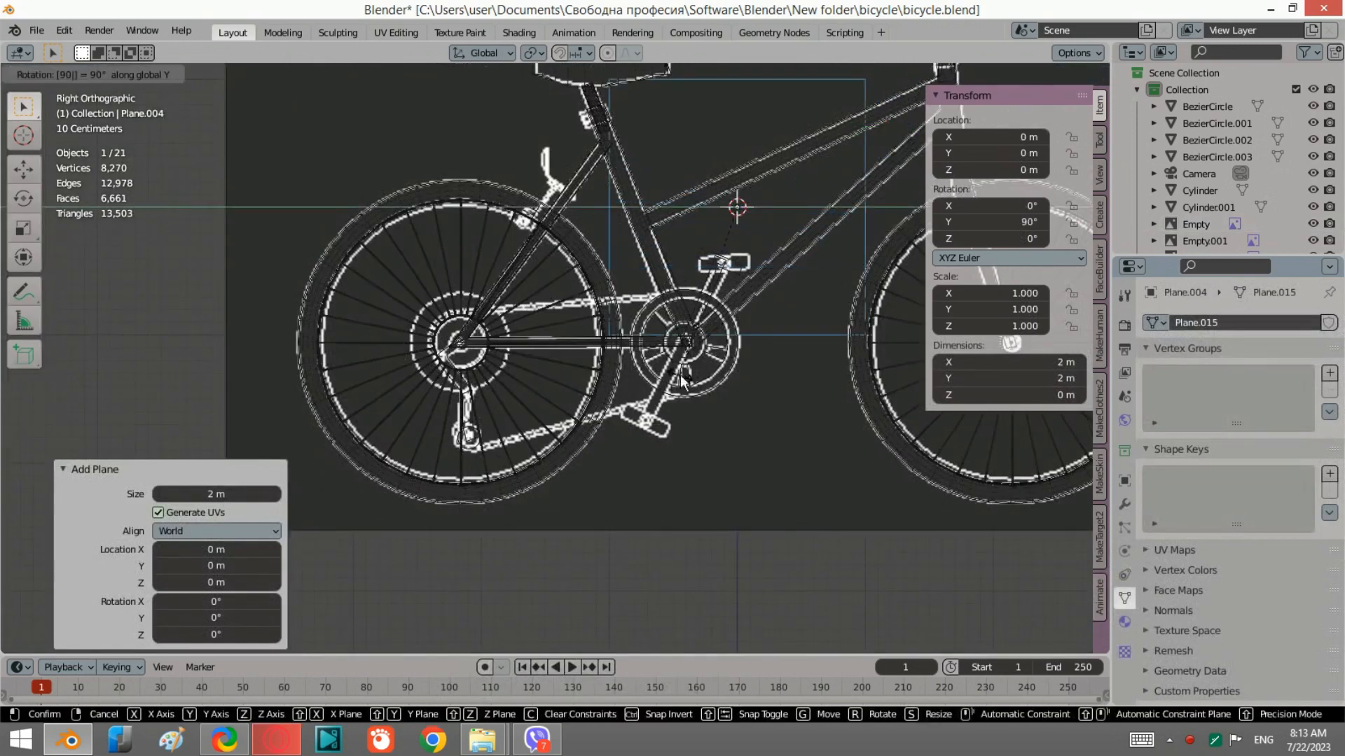
key(Return)
key(Tab)
Move the plane's two rear vertices onto the rear sprocket's outline, at about Y -2.33 m, Z -0.8 m and Y -2.41 m, Z -1.09 m.
shift+middle_drag(722, 220, 684, 279)
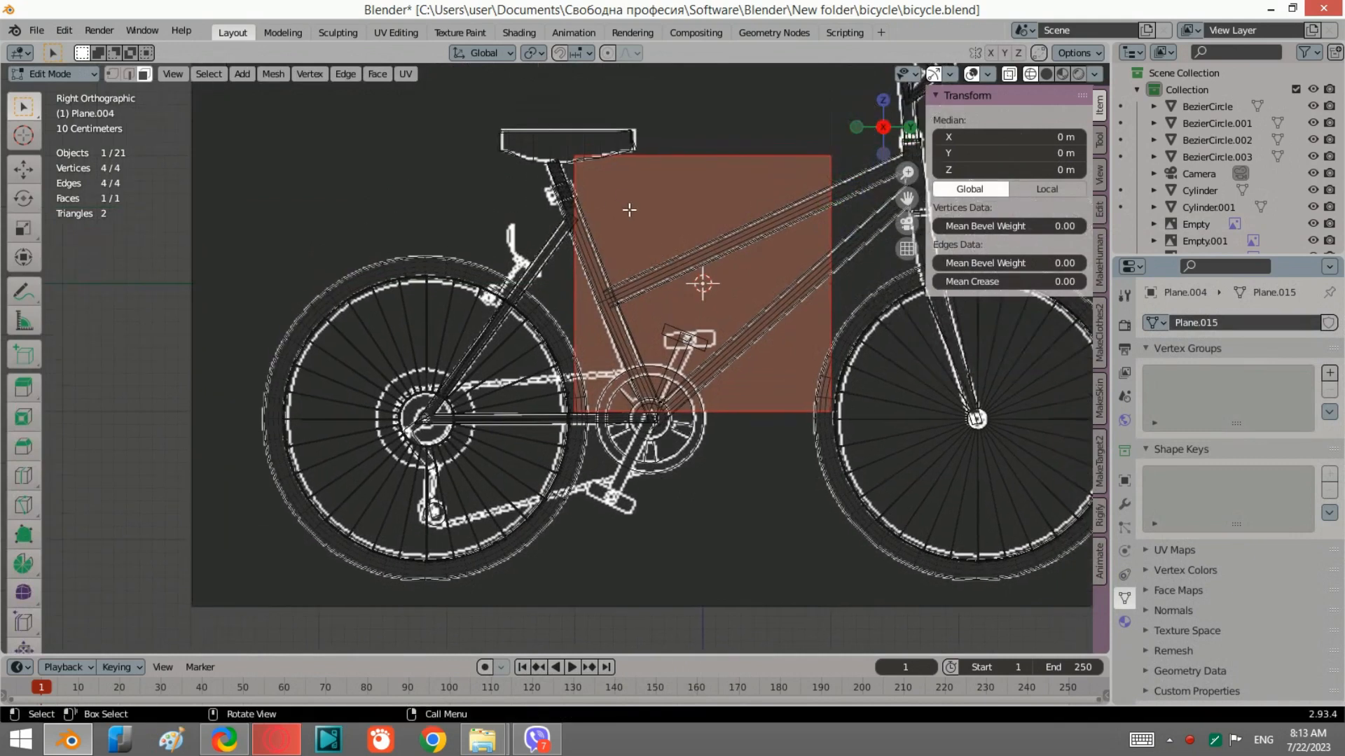
drag(628, 211, 540, 129)
key(Tab)
key(Tab)
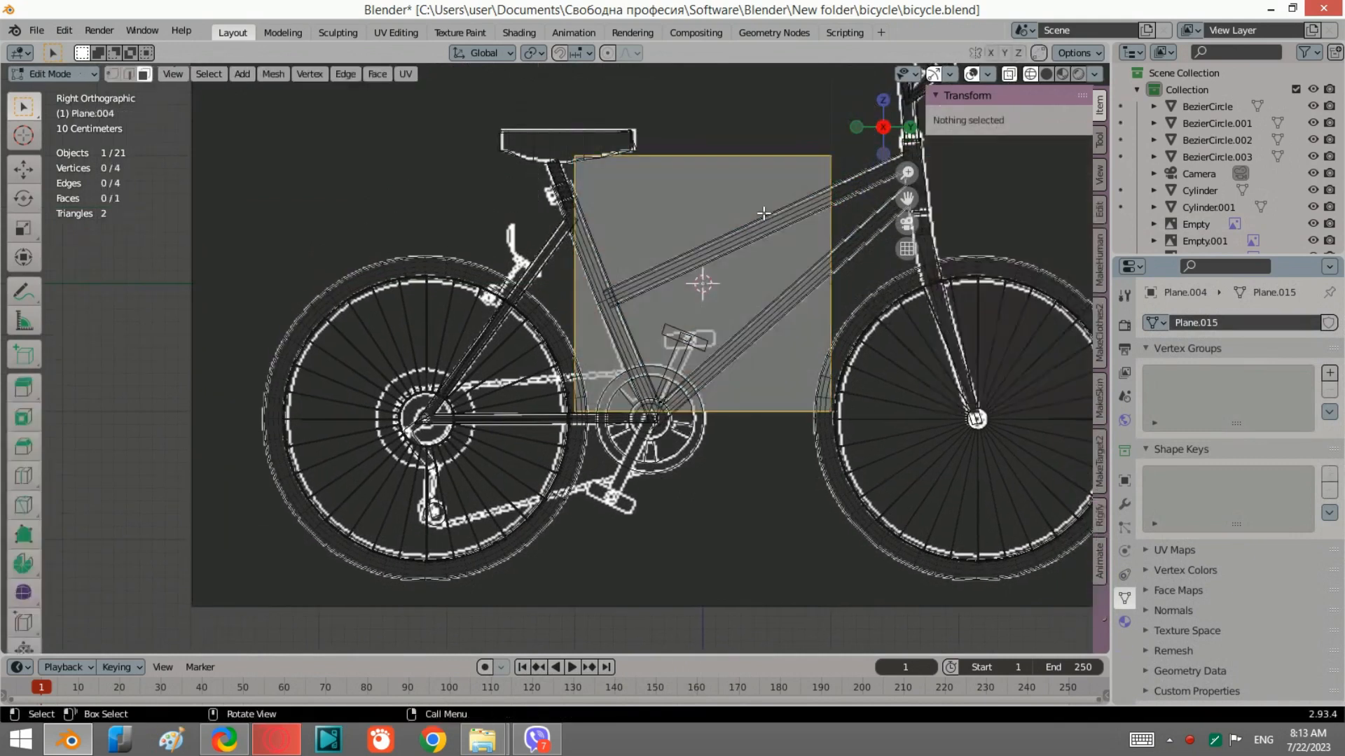
click(116, 71)
drag(670, 252, 491, 140)
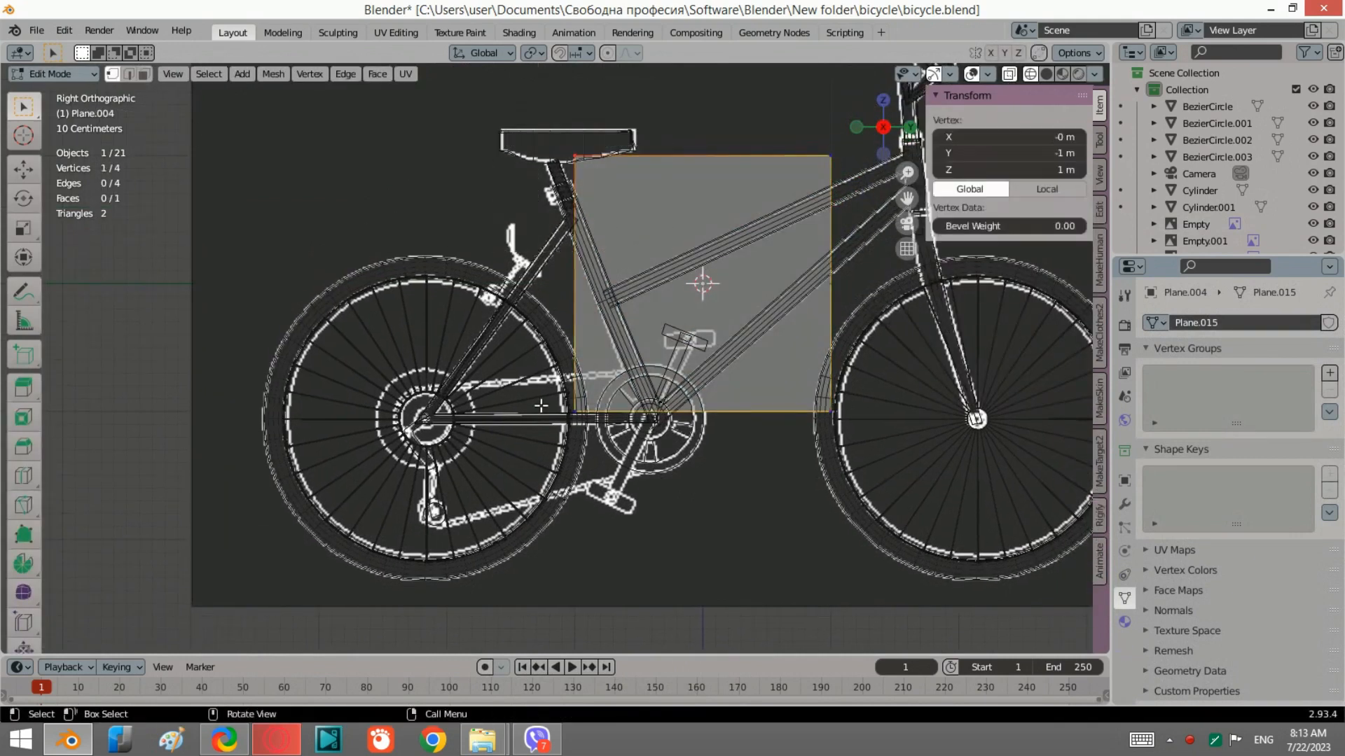
shift+middle_drag(540, 405, 544, 374)
key(g)
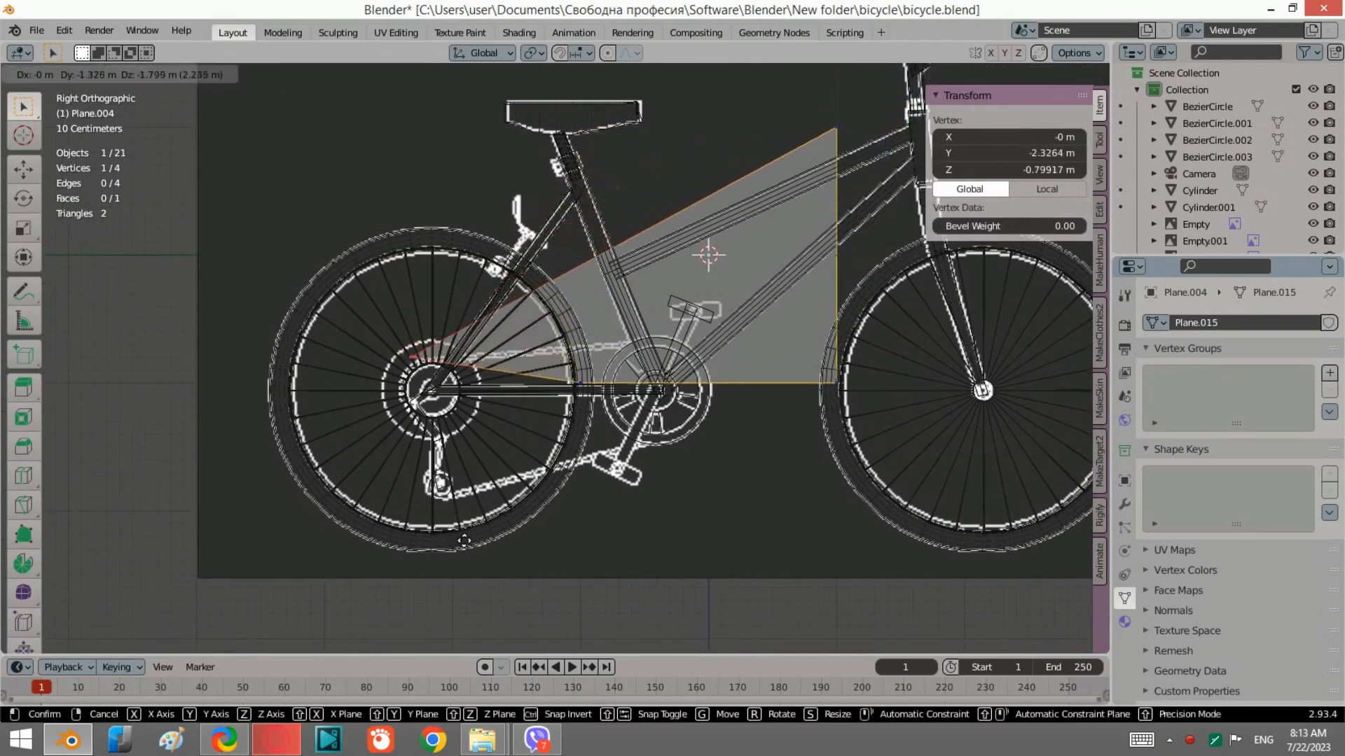
click(464, 540)
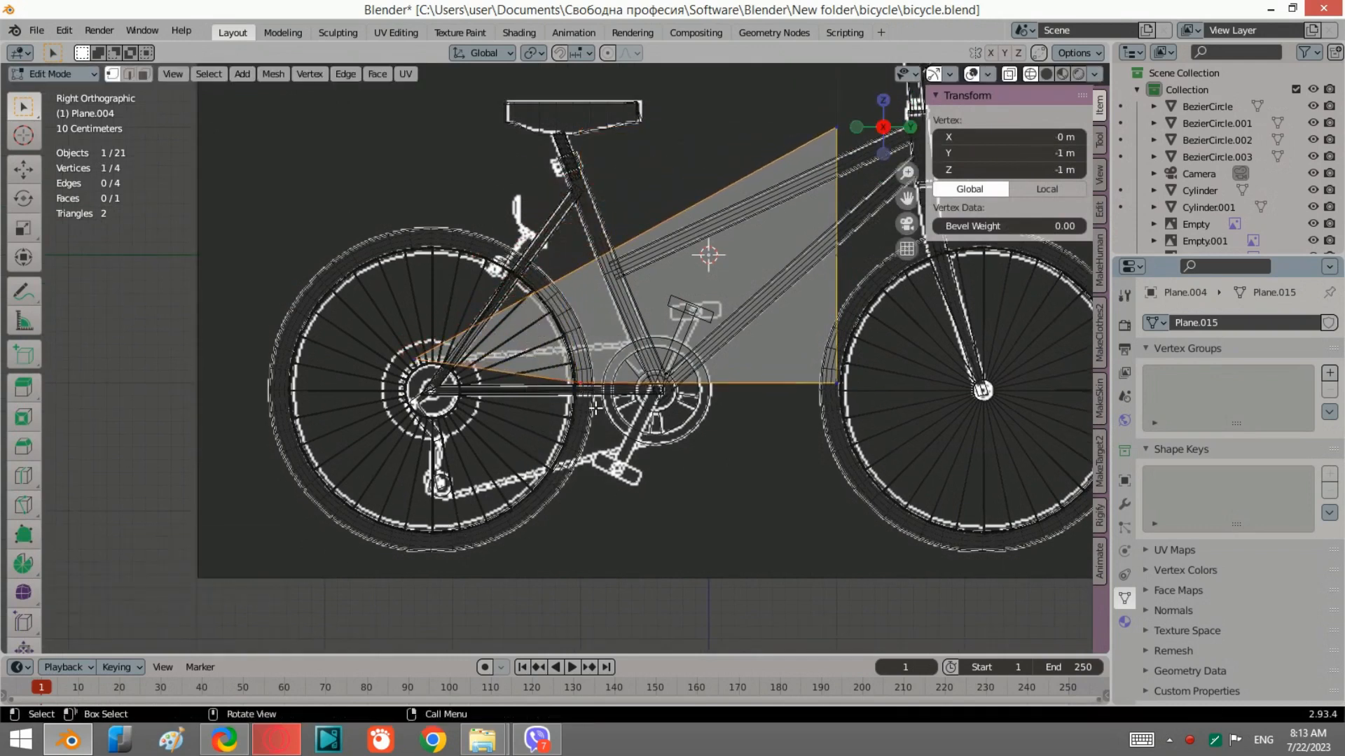
key(g)
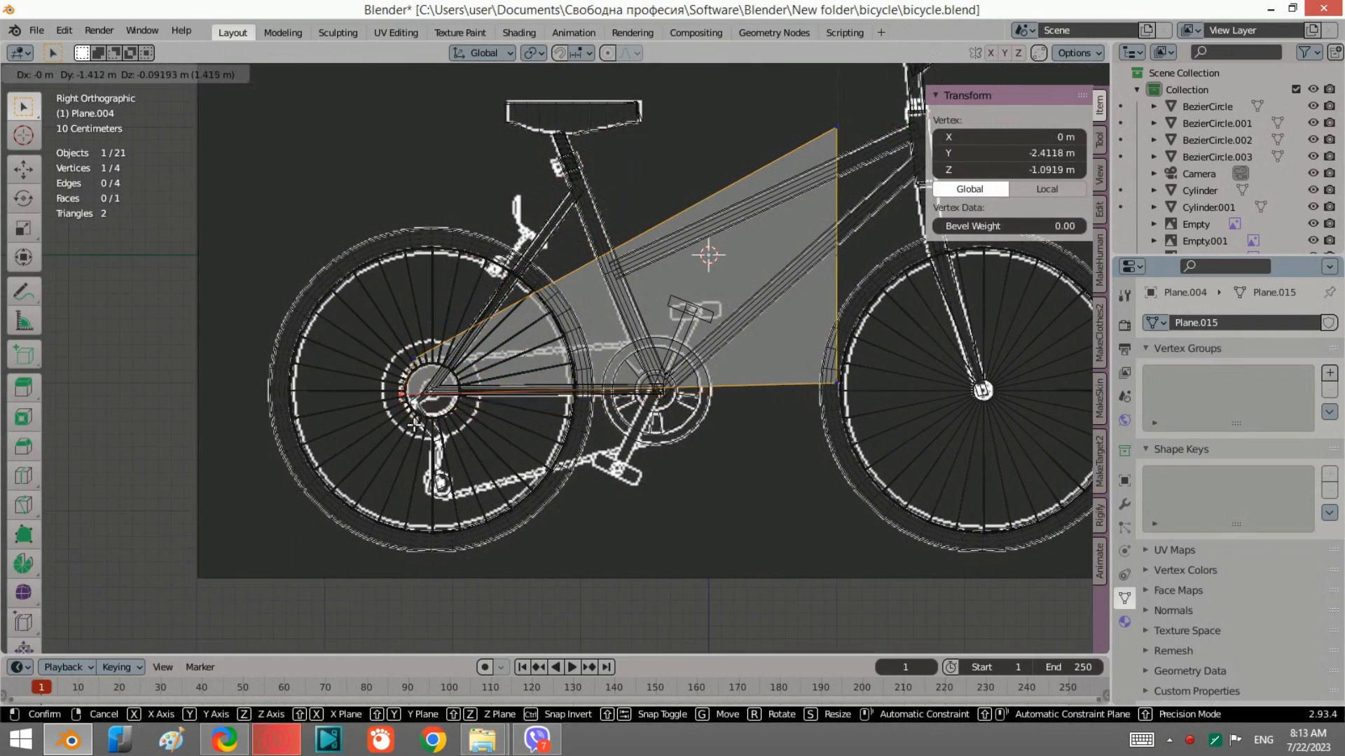
click(414, 424)
Subdivide the plane's lower edge and move its midpoint to the sprocket's underside above the derailleur, about Y -2.18 m, Z -1.46 m.
shift+click(836, 384)
right_click(486, 349)
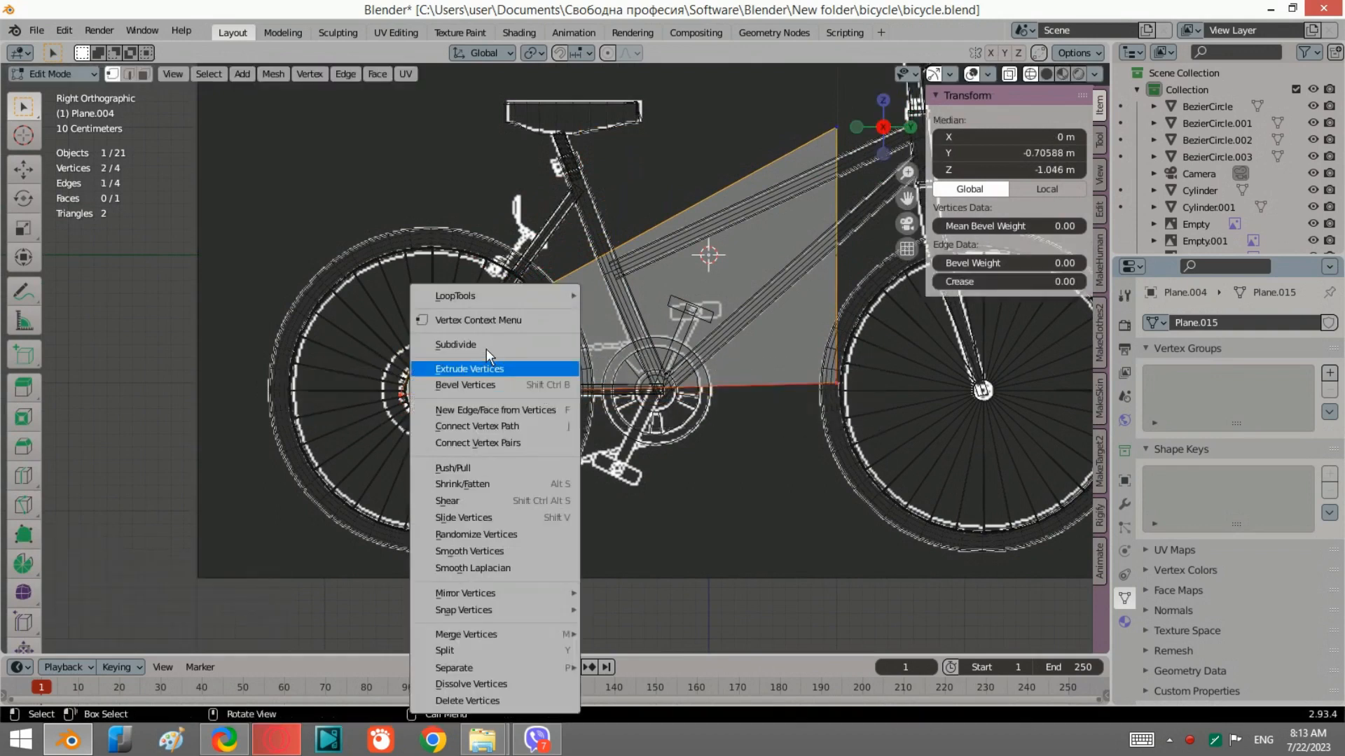
click(486, 345)
click(620, 388)
key(g)
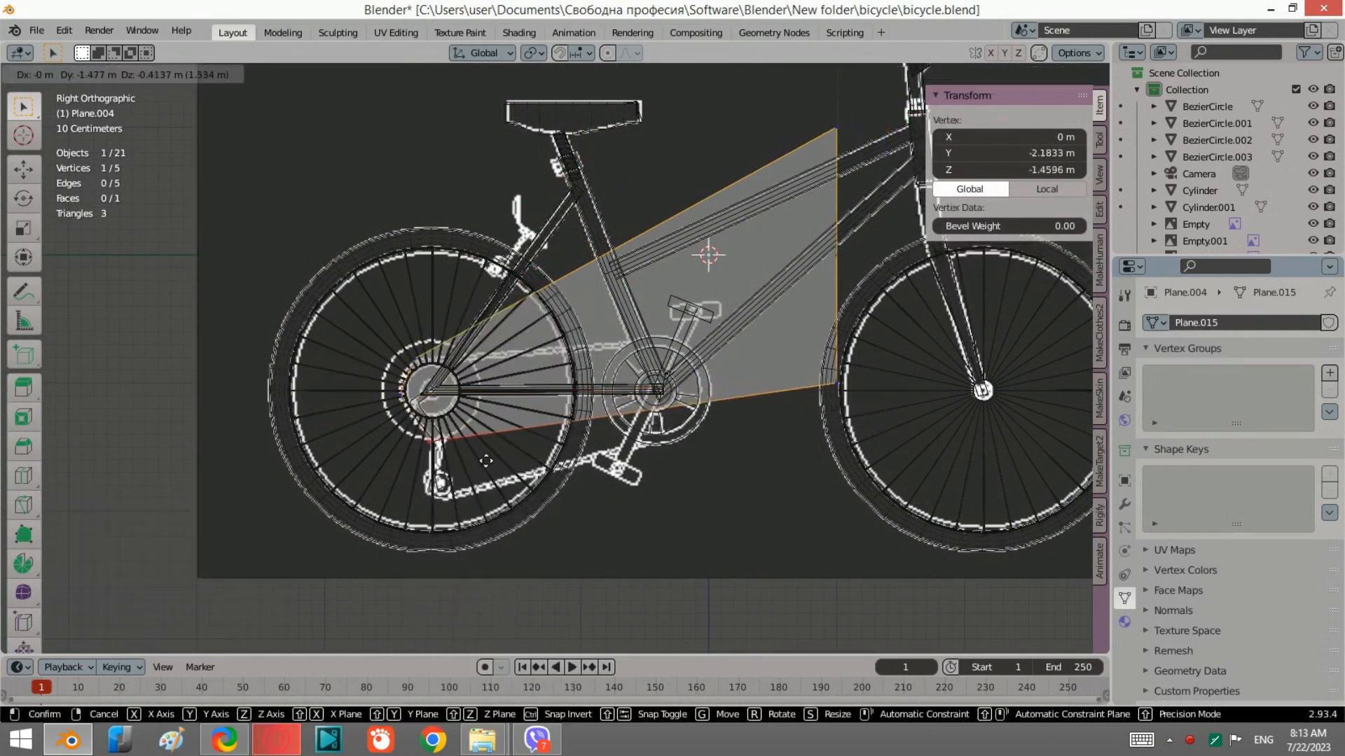
click(488, 458)
Subdivide the plane's front edge and move its lower vertex to the derailleur's bottom, at about Y -2.10 m, Z -1.89 m.
click(837, 384)
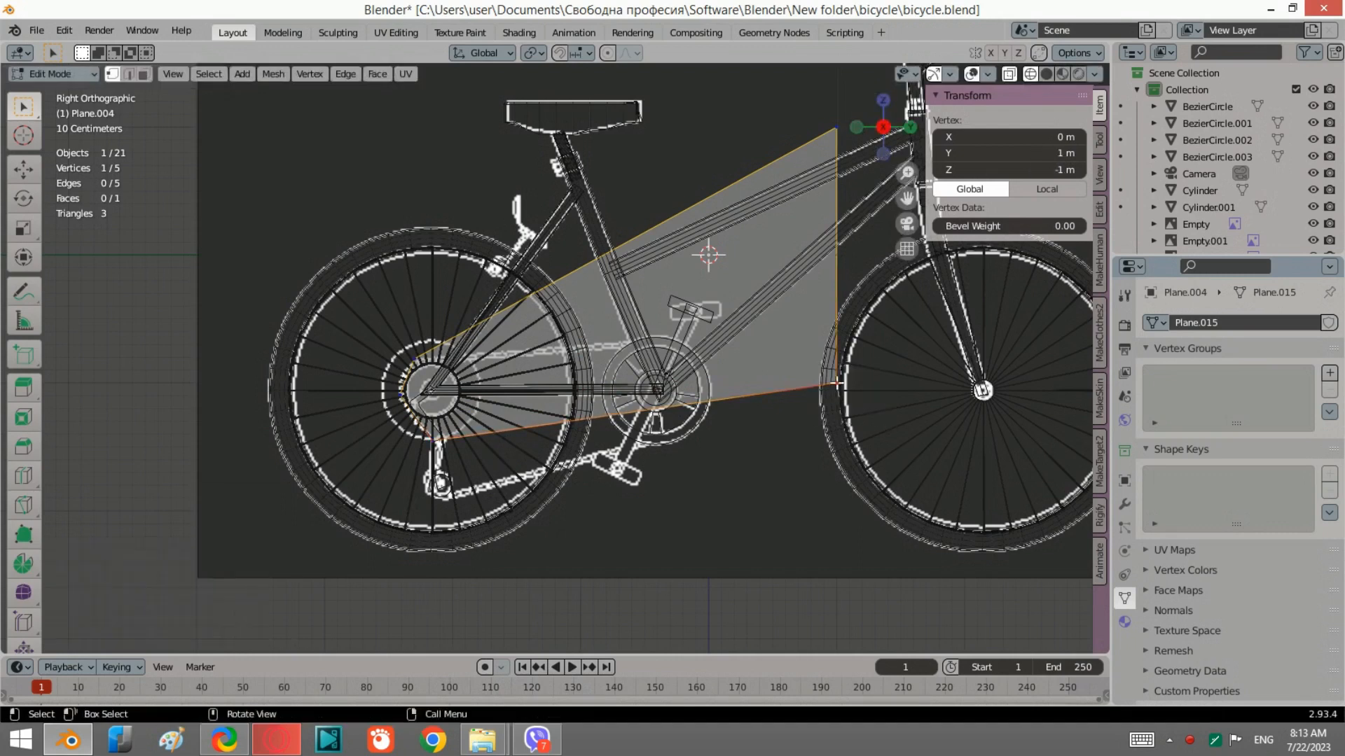
shift+click(836, 129)
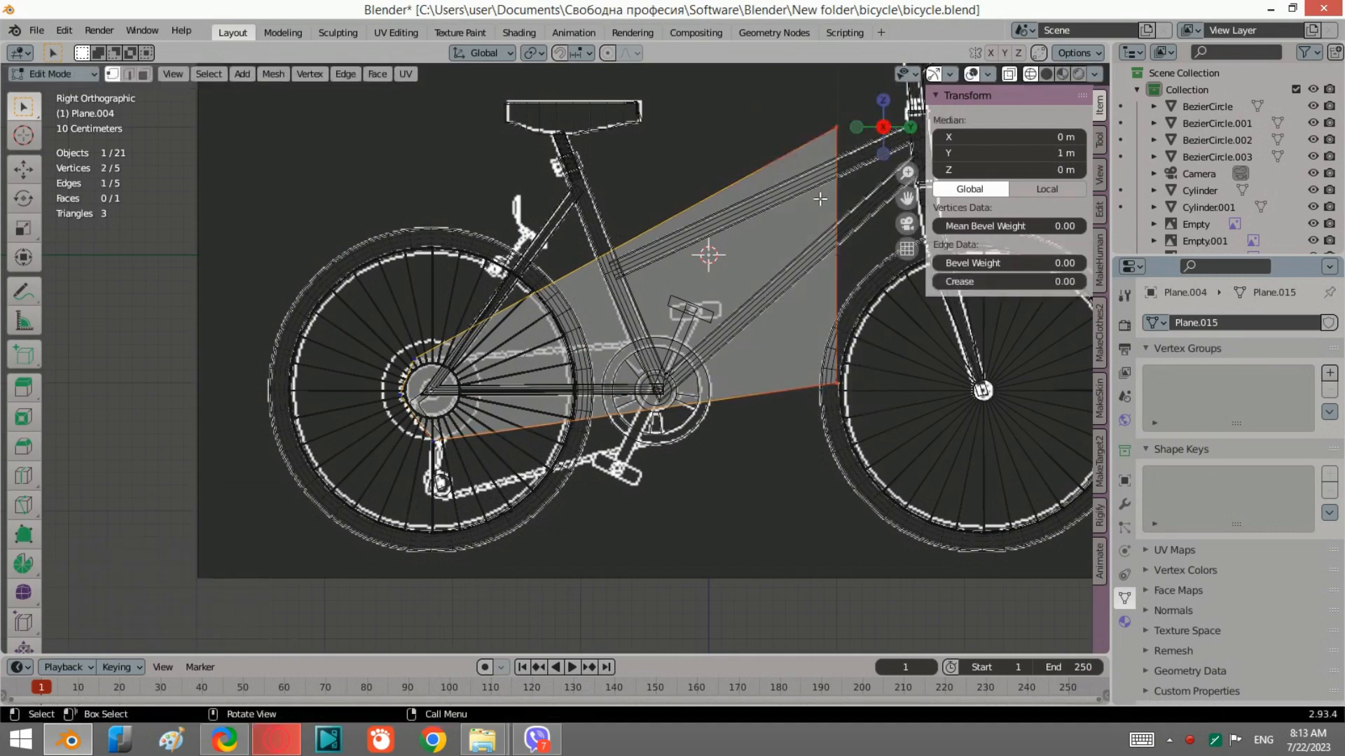
right_click(820, 199)
click(819, 199)
click(838, 384)
key(g)
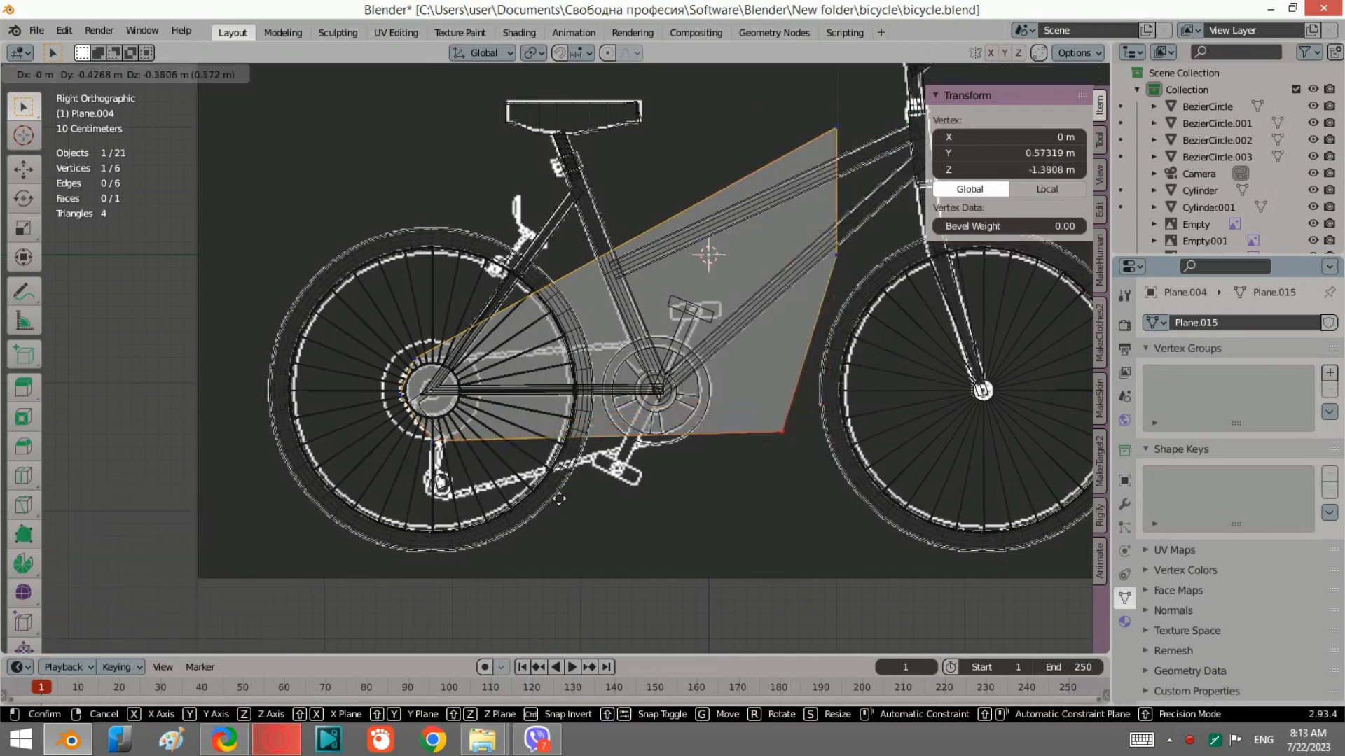
click(435, 511)
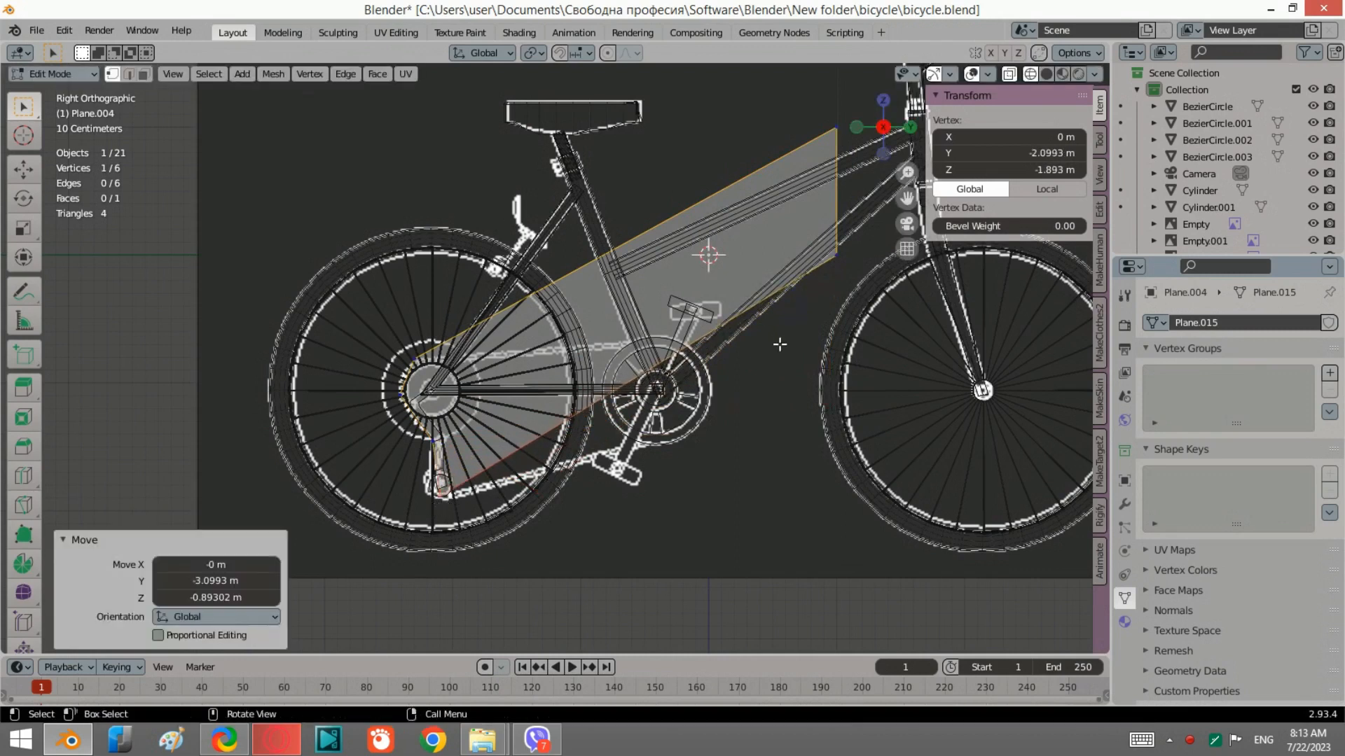
Move the front edge's midpoint vertex to the underside of the chainring, at about Y -0.39 m, Z -1.46 m.
click(839, 259)
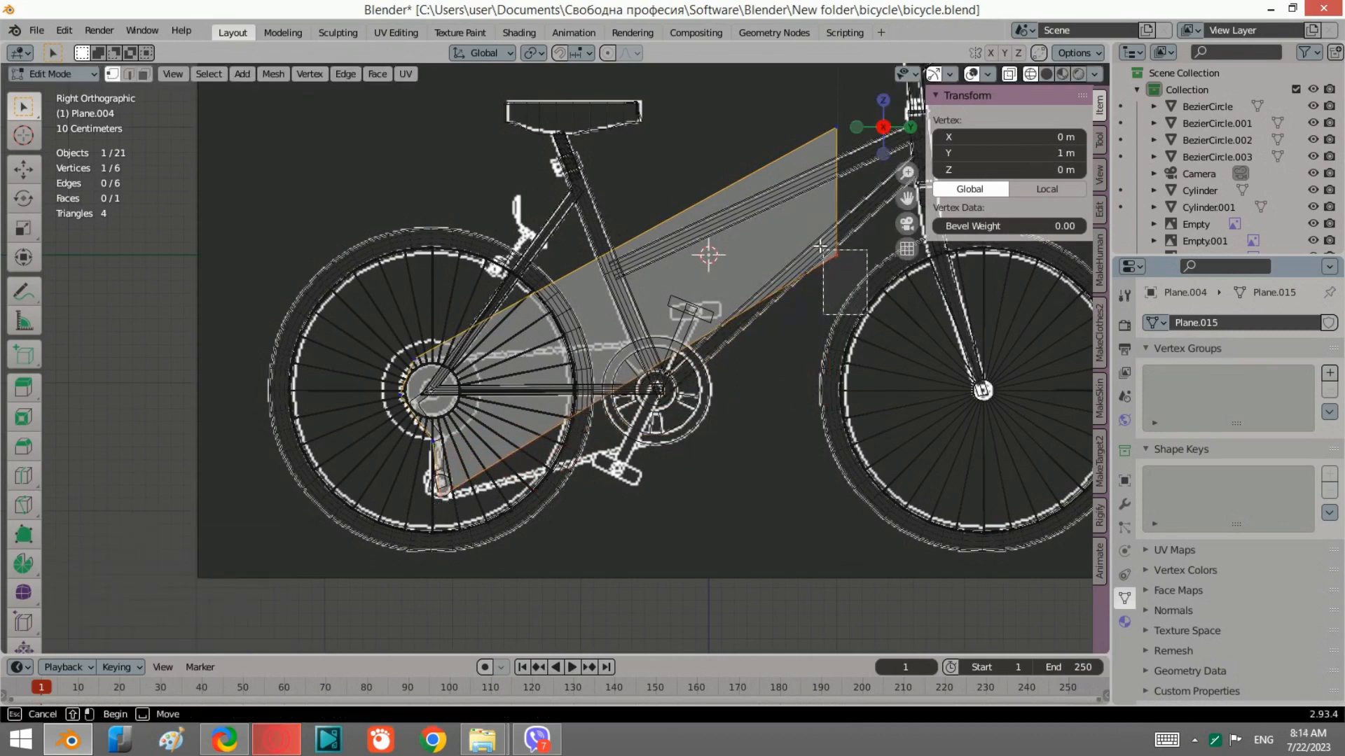
key(g)
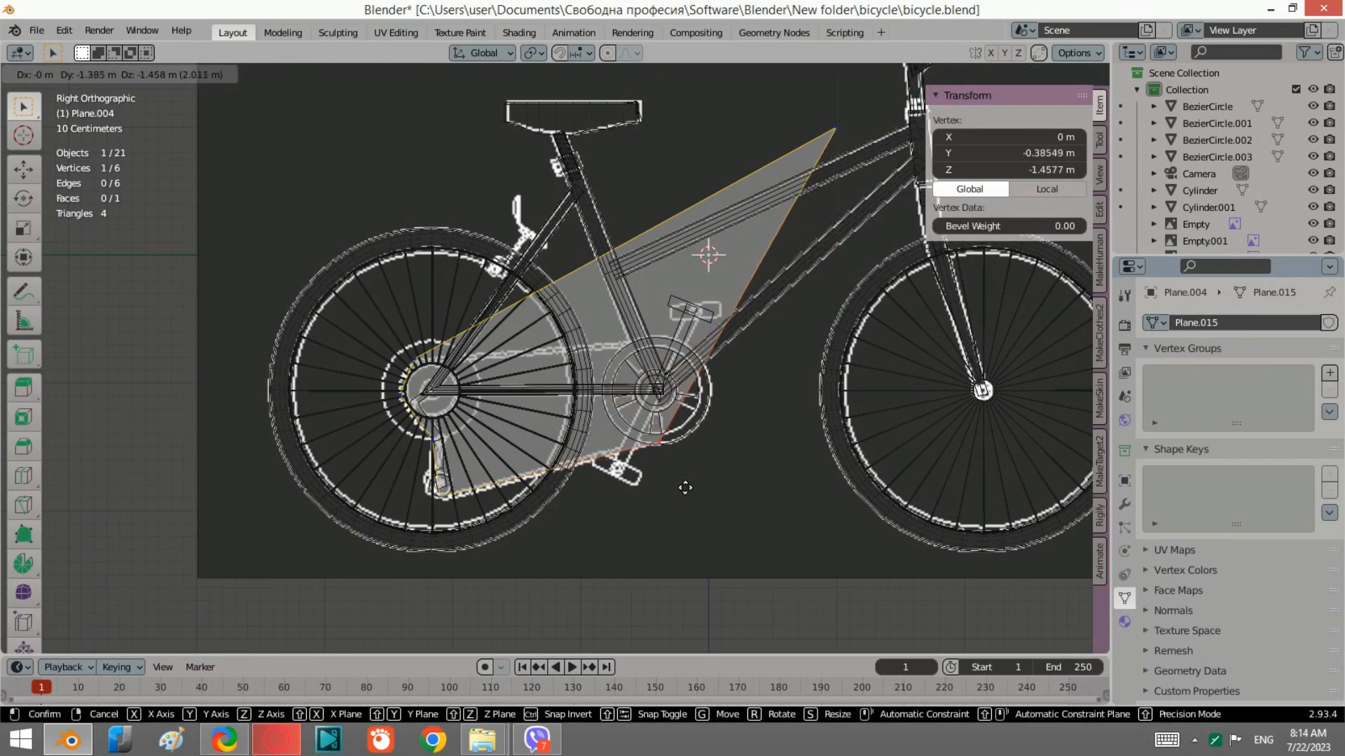
click(685, 487)
Subdivide the front edge again and place its midpoint and upper corner on the chainring's front, about Z -1.37 m and Z -0.81 m.
shift+click(835, 127)
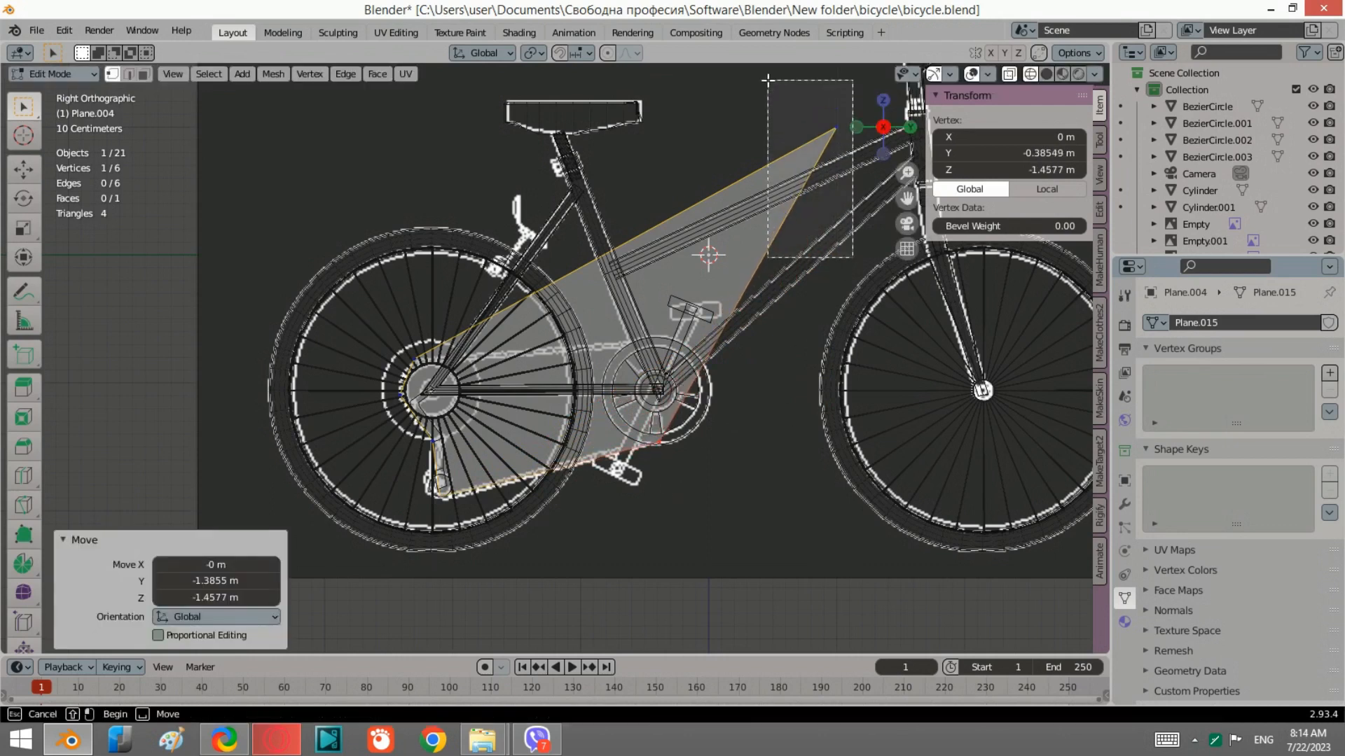
right_click(787, 174)
click(787, 173)
drag(783, 378, 723, 269)
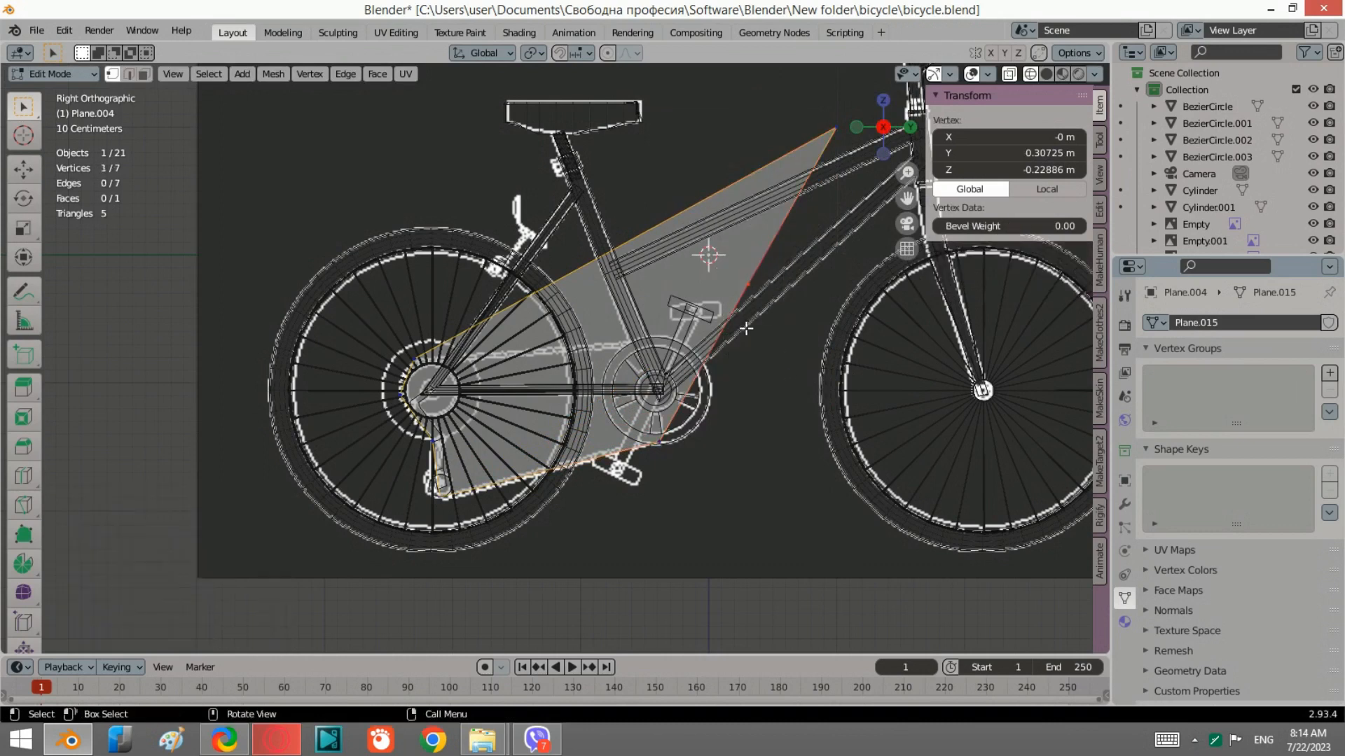
key(g)
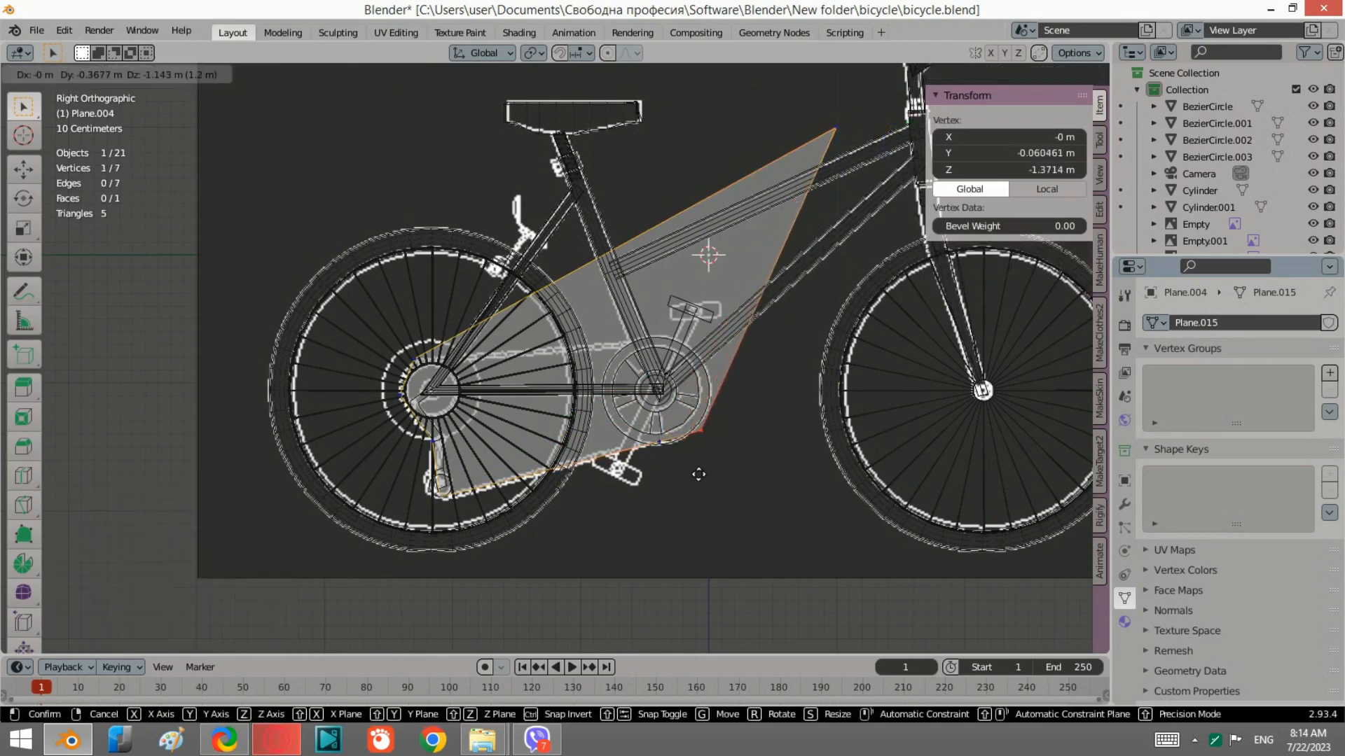
click(698, 471)
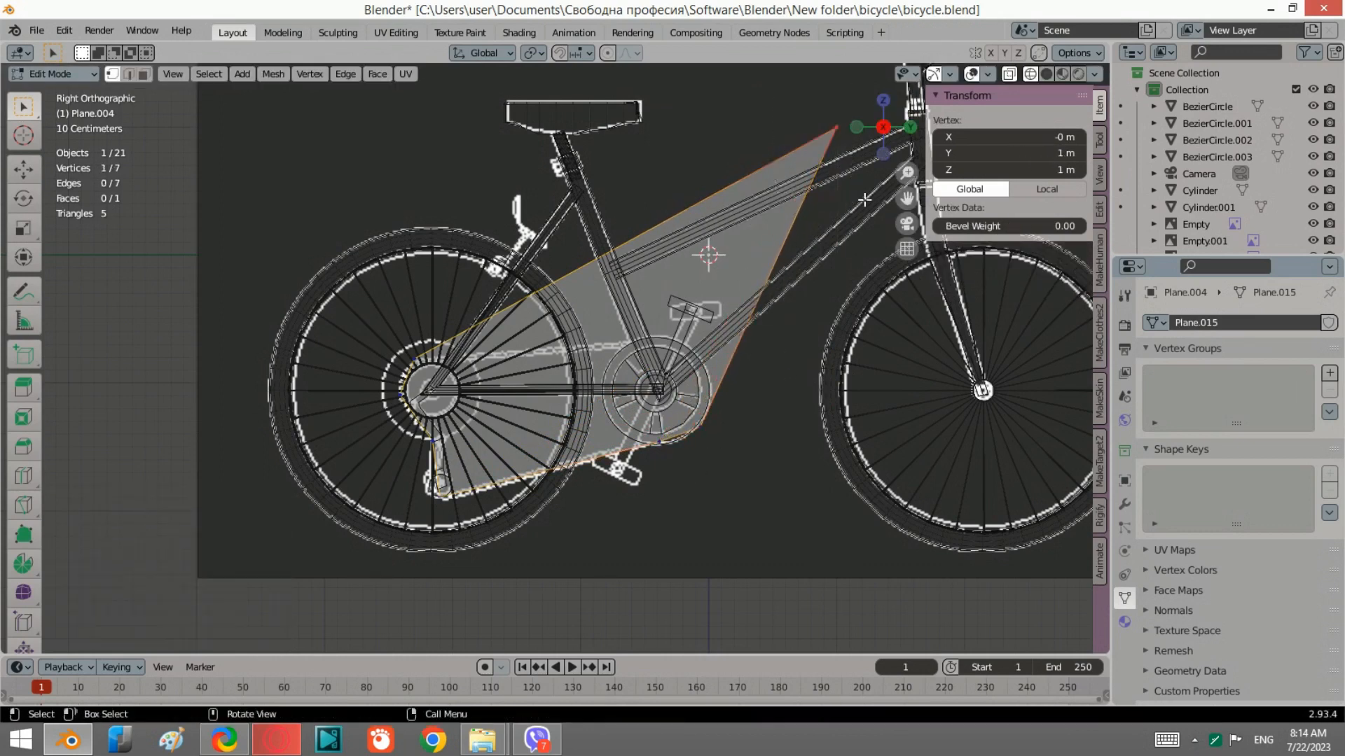
key(g)
click(712, 471)
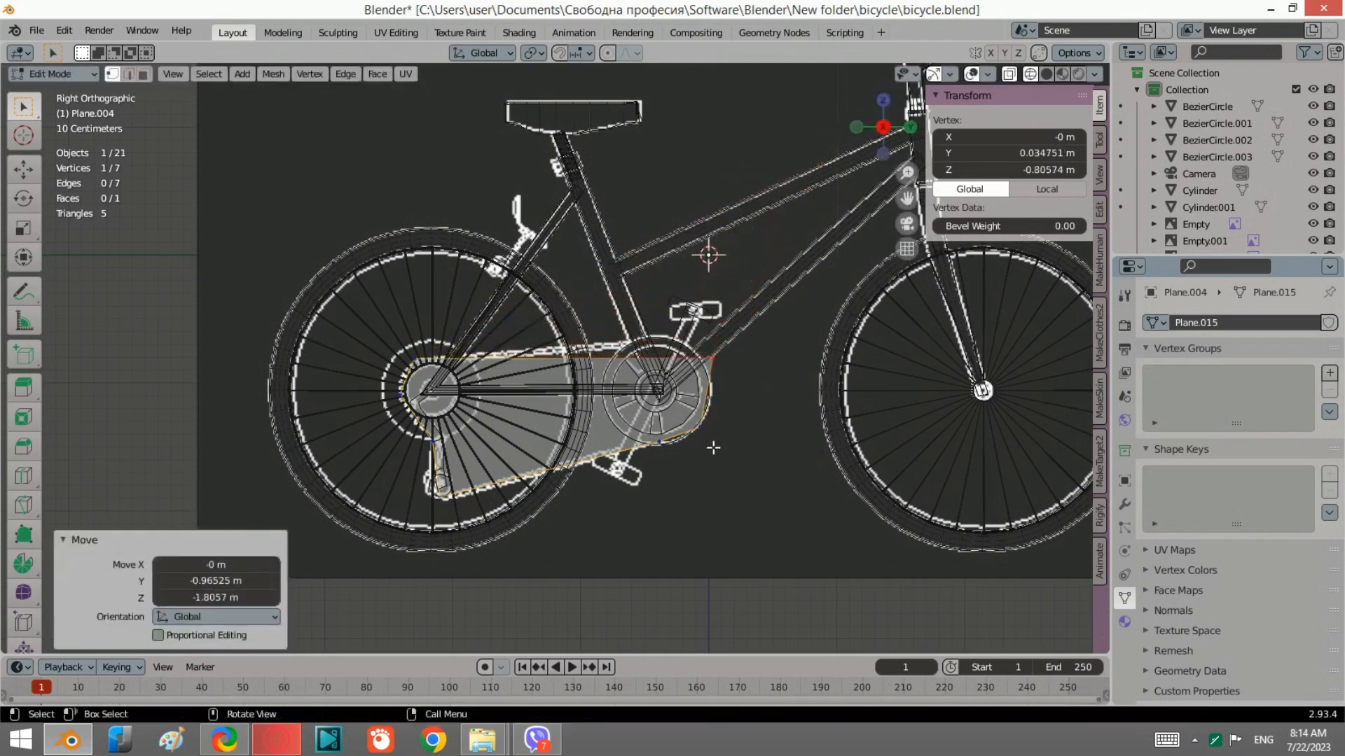
Subdivide the plane's top edge and raise its midpoint vertex onto the upper chain run, about Y -1.15 m, Z -0.74 m.
drag(749, 379, 383, 282)
right_click(460, 335)
click(462, 335)
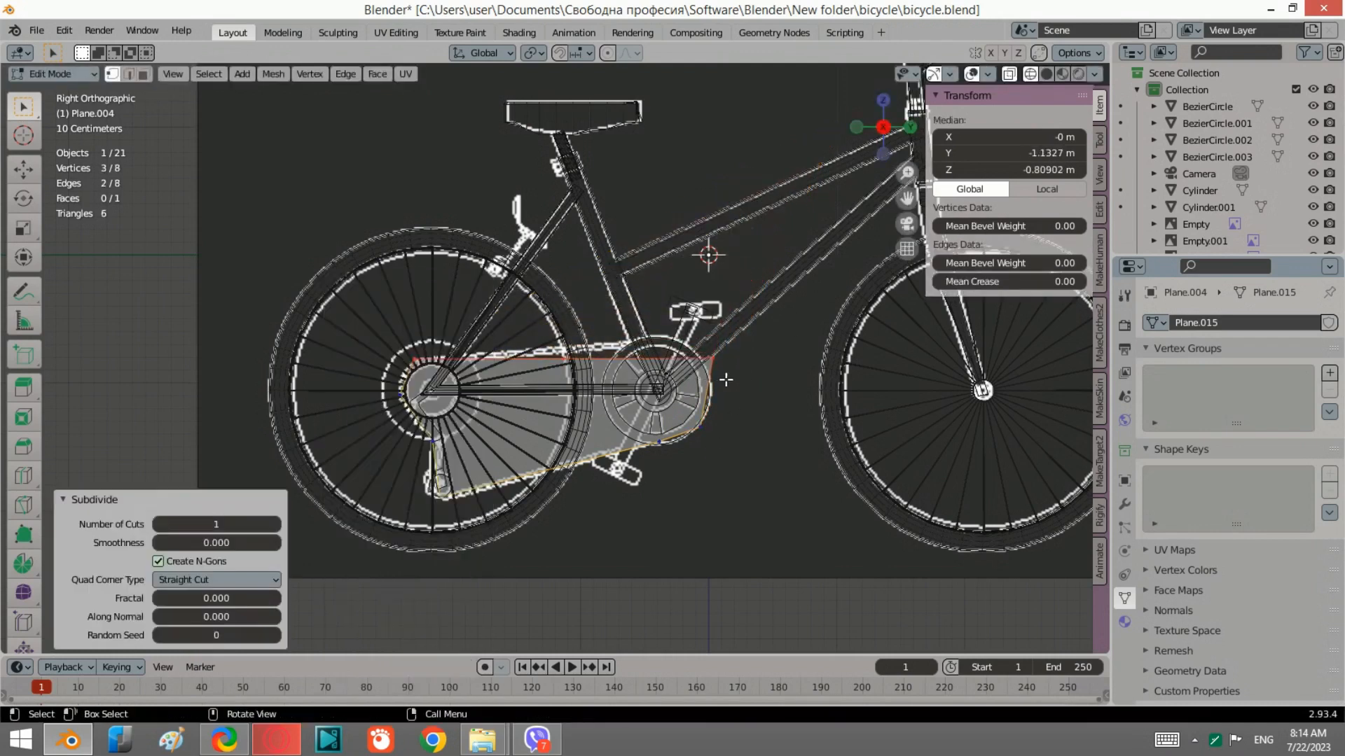
scroll(560, 364, up, 2)
click(563, 365)
scroll(542, 385, up, 2)
key(g)
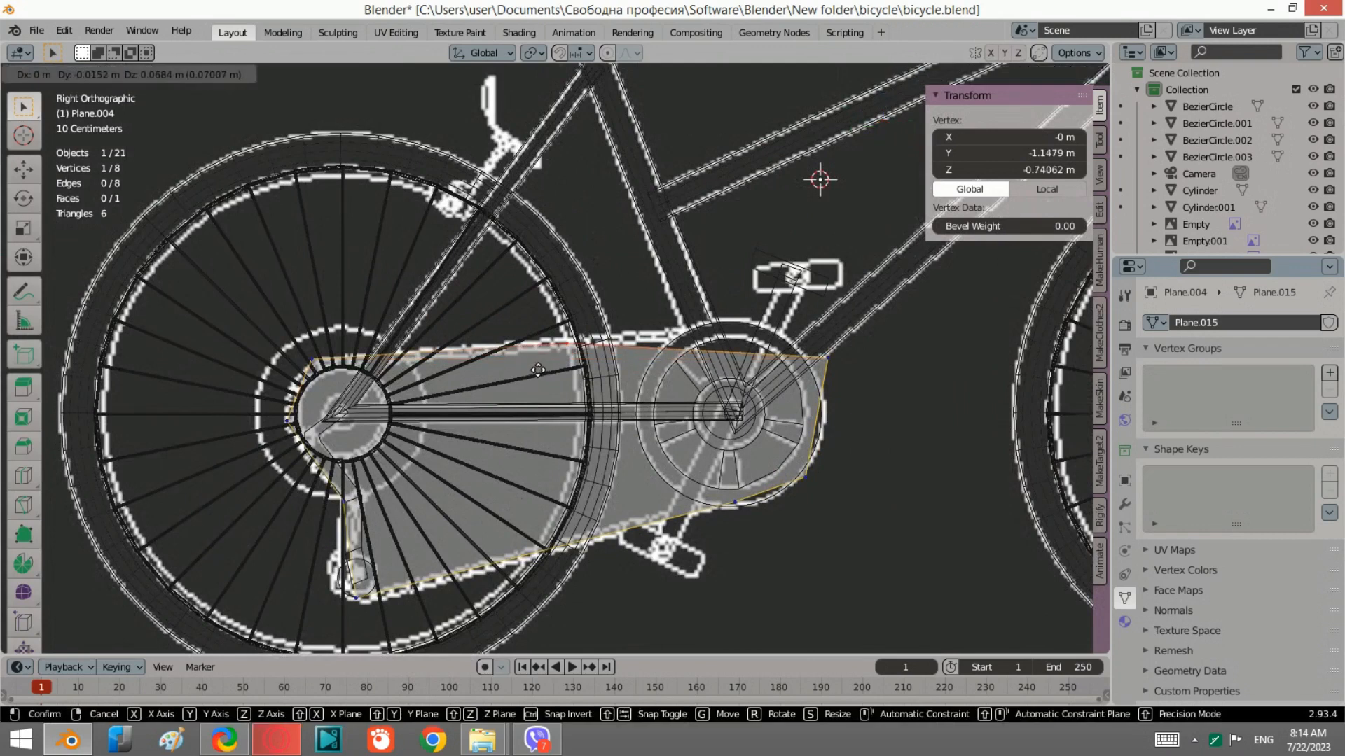
click(537, 369)
Nudge the vertex above the rear sprocket slightly forward along Y to follow the chain outline.
click(336, 358)
key(g)
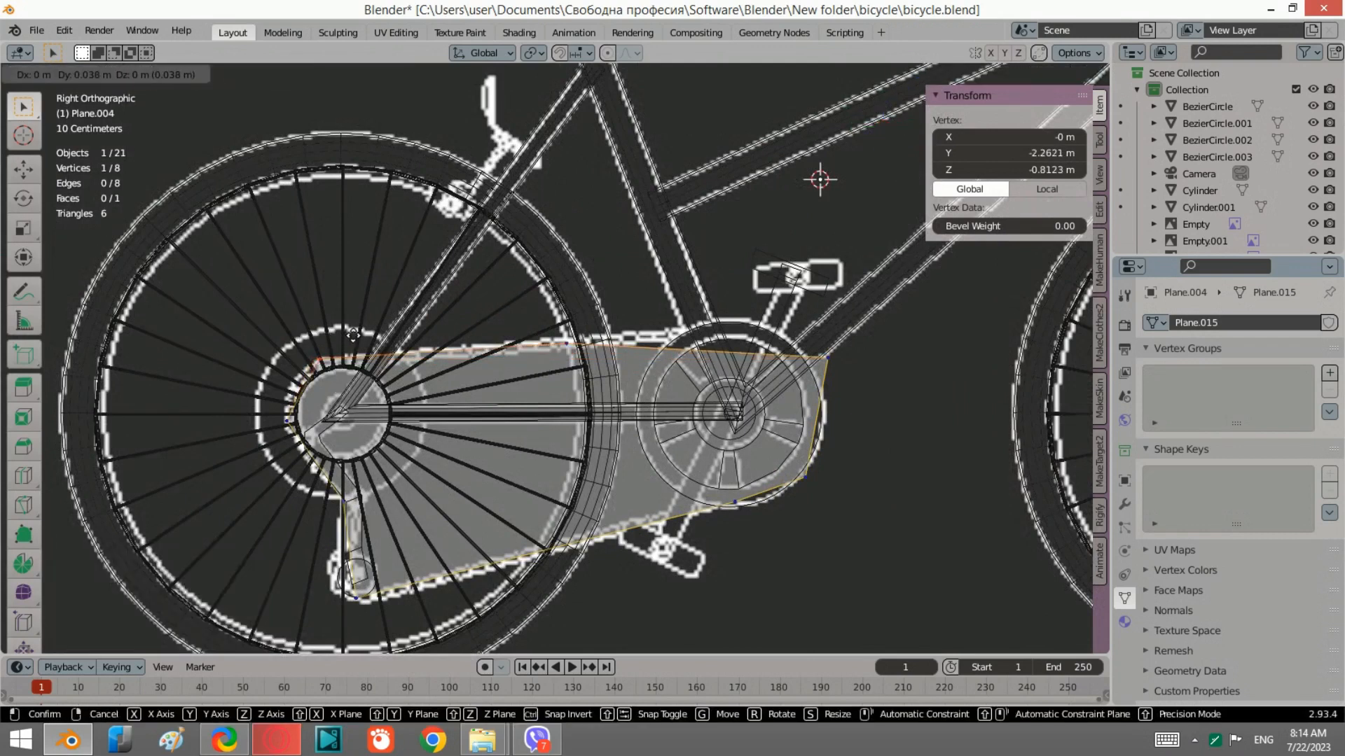
click(353, 335)
Subdivide the edge around the rear sprocket's upper back and move its midpoint outward to about Y -2.37 m, Z -0.92 m.
drag(355, 341, 260, 474)
right_click(309, 396)
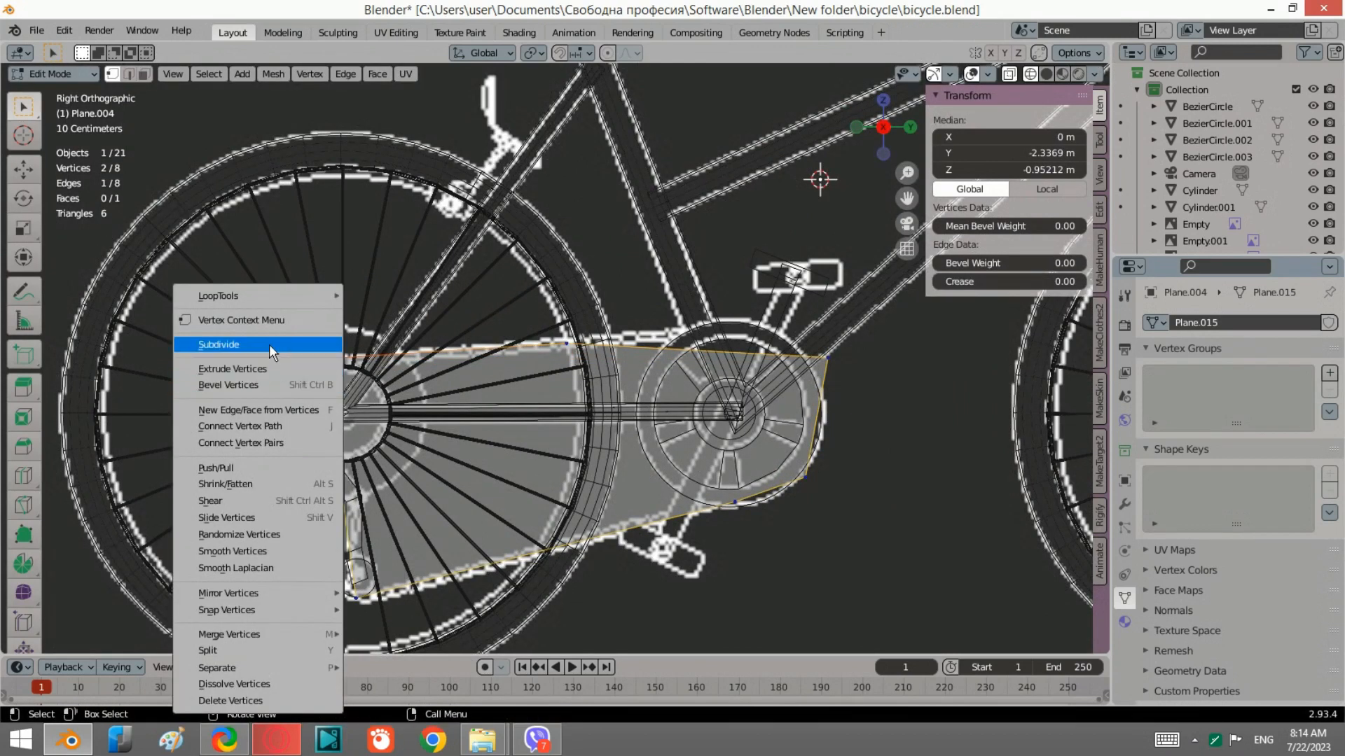
click(269, 345)
click(300, 384)
key(g)
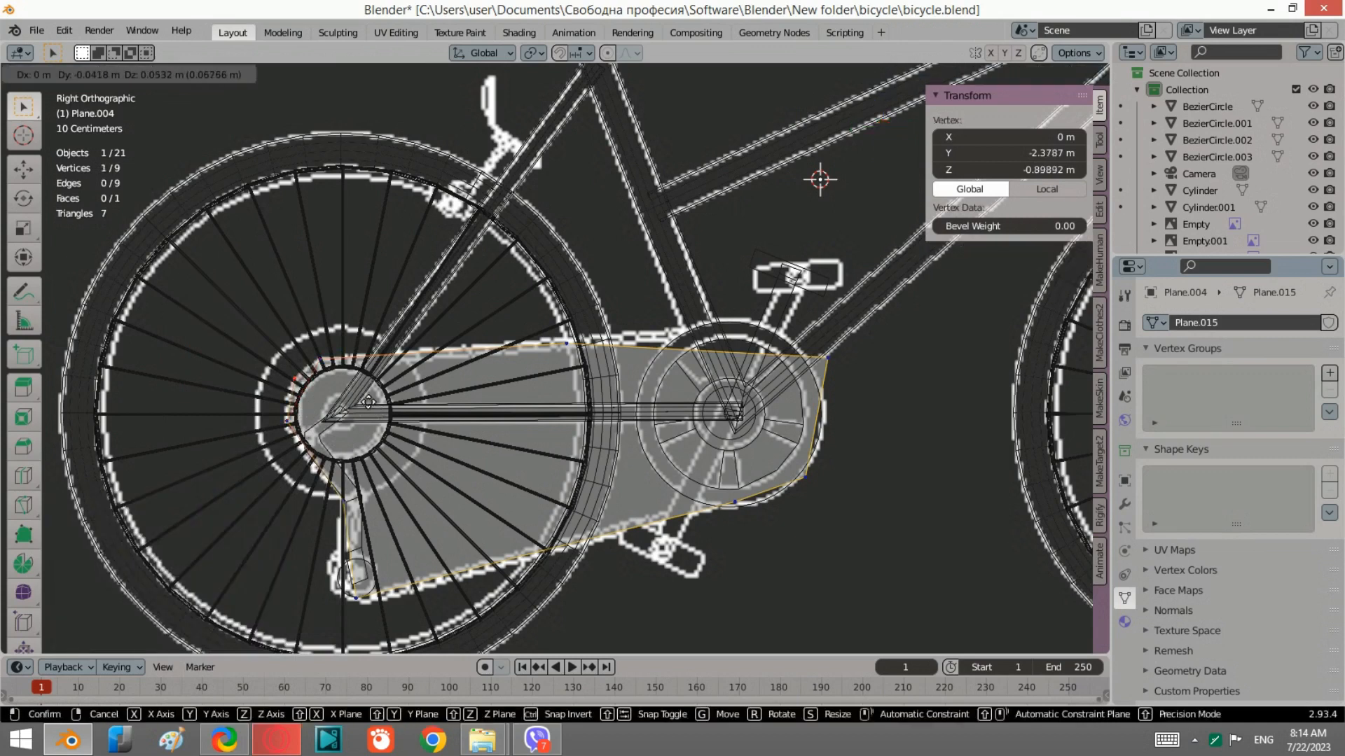
click(370, 406)
Subdivide the edge between the rear sprocket and derailleur and shift its midpoint outward to about Y -2.30 m, Z -1.27 m.
scroll(655, 355, up, 1)
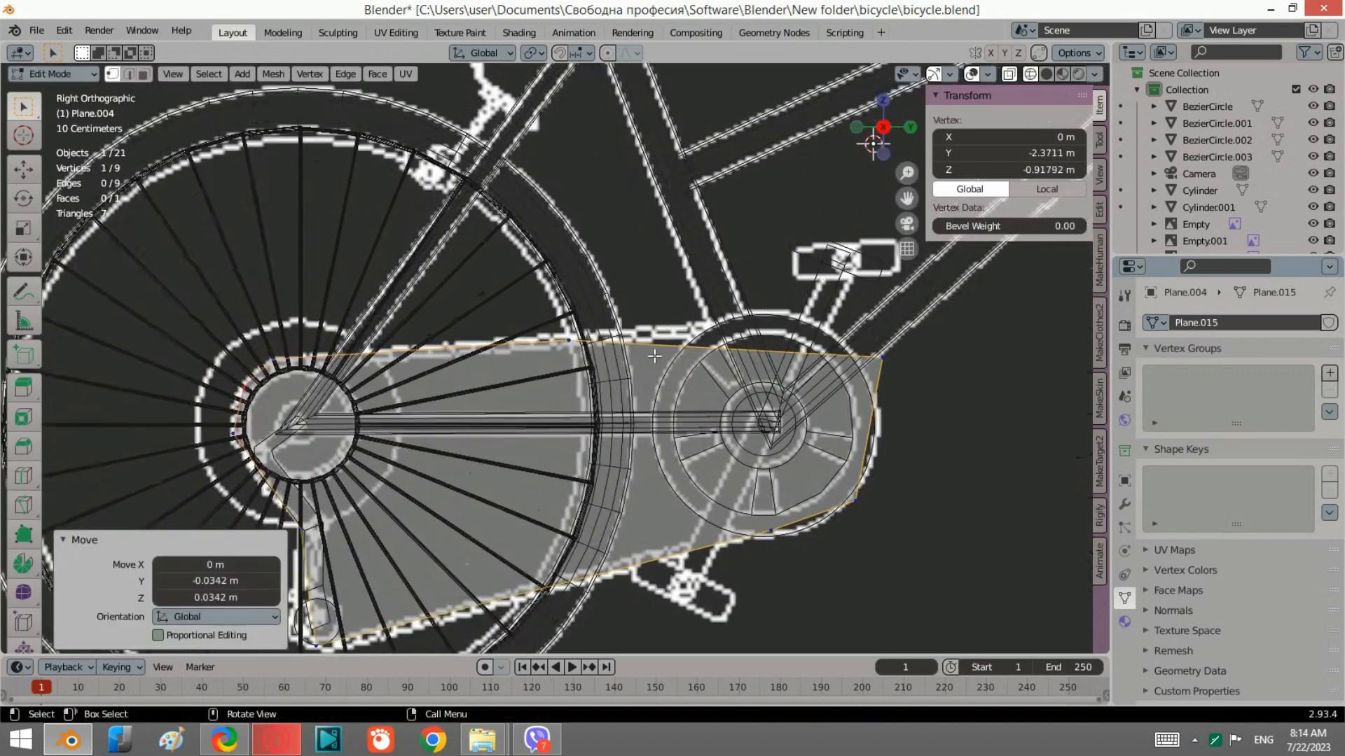
shift+middle_drag(367, 467, 440, 375)
key(b)
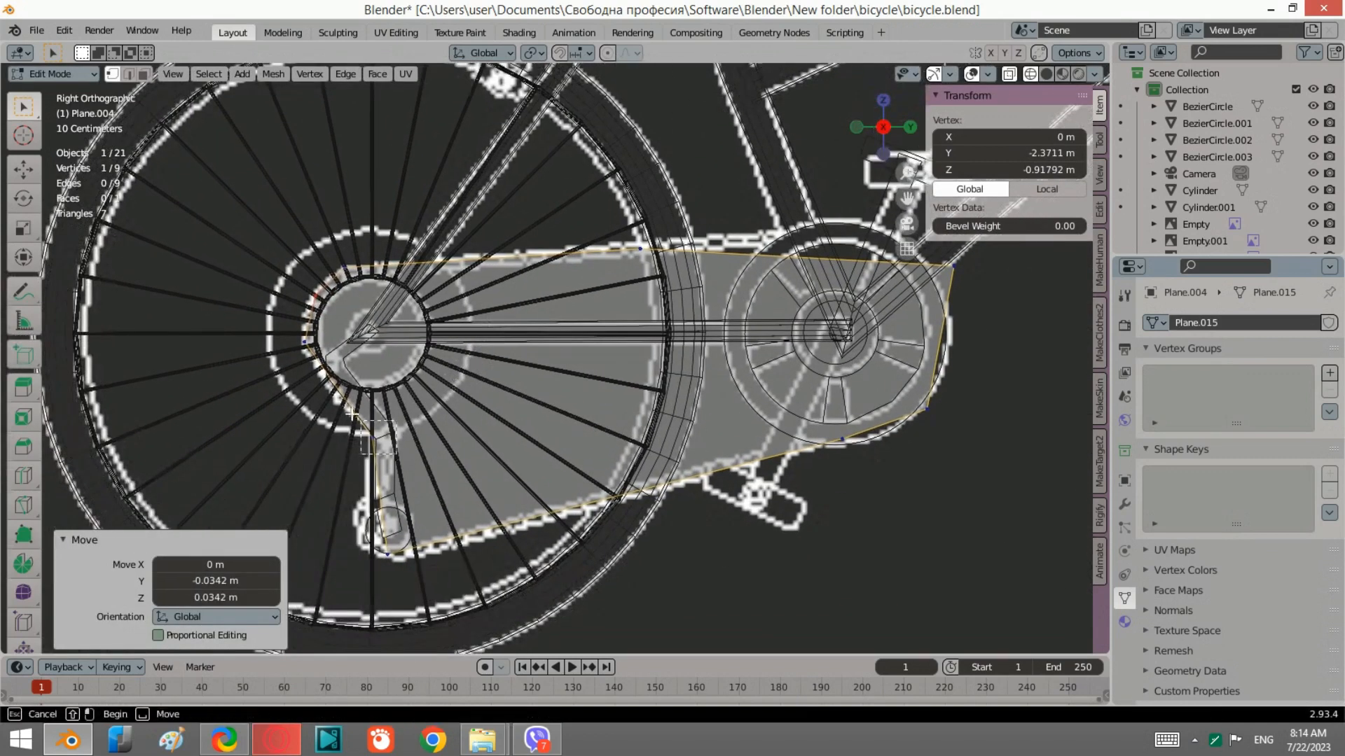
drag(321, 382, 572, 417)
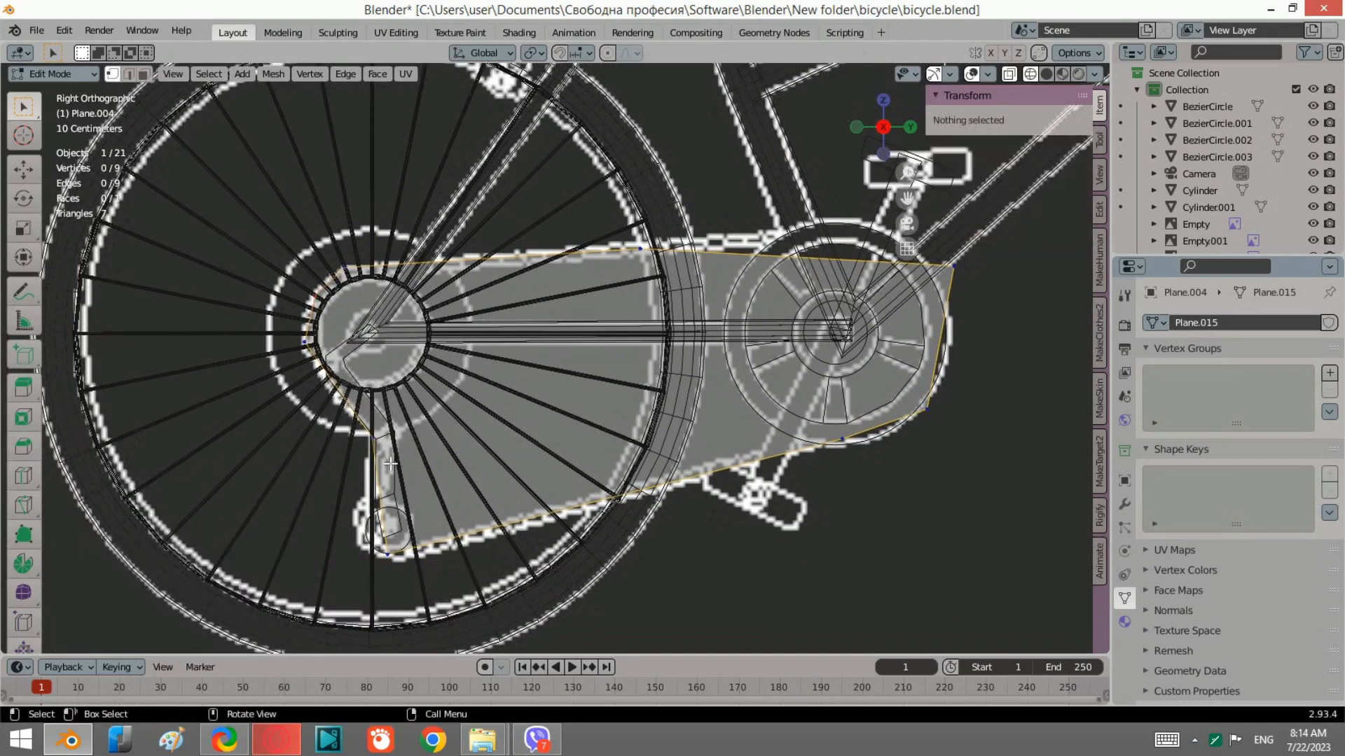
drag(390, 464, 275, 318)
right_click(308, 345)
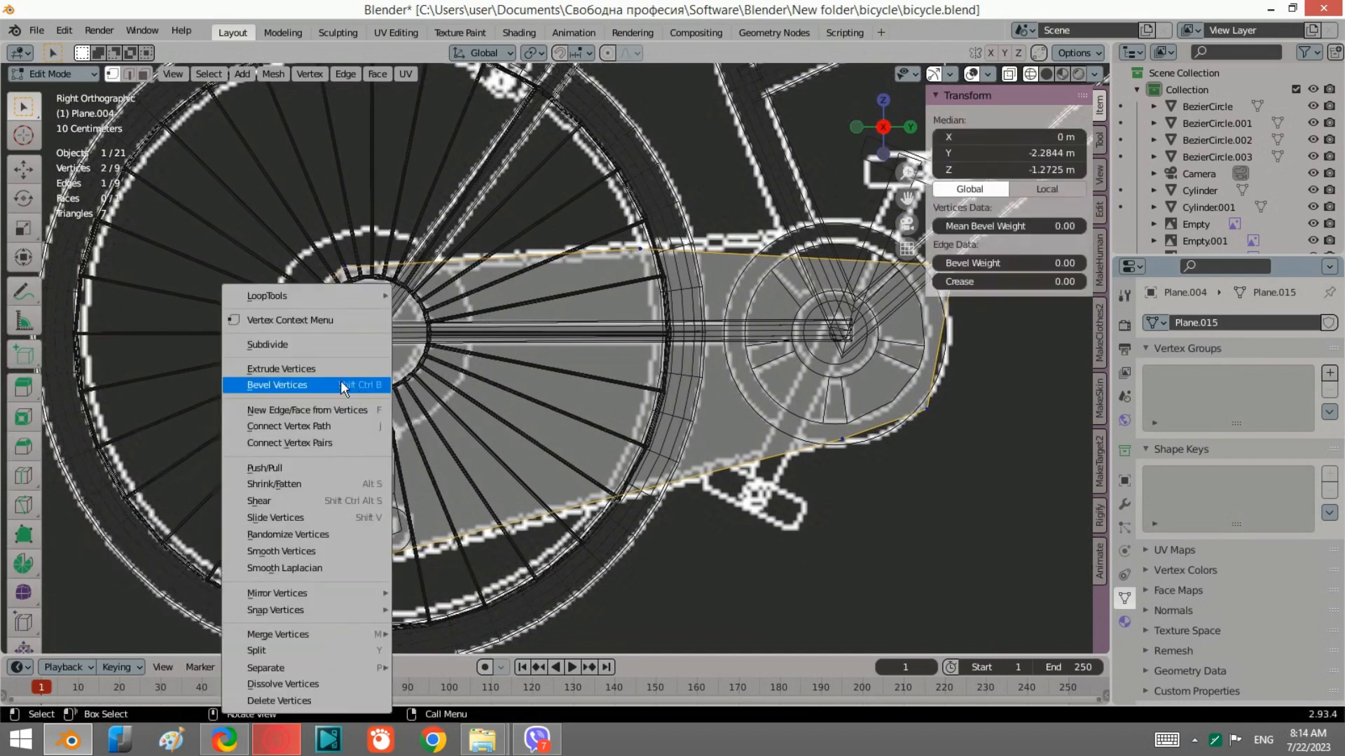
click(310, 345)
click(389, 392)
key(g)
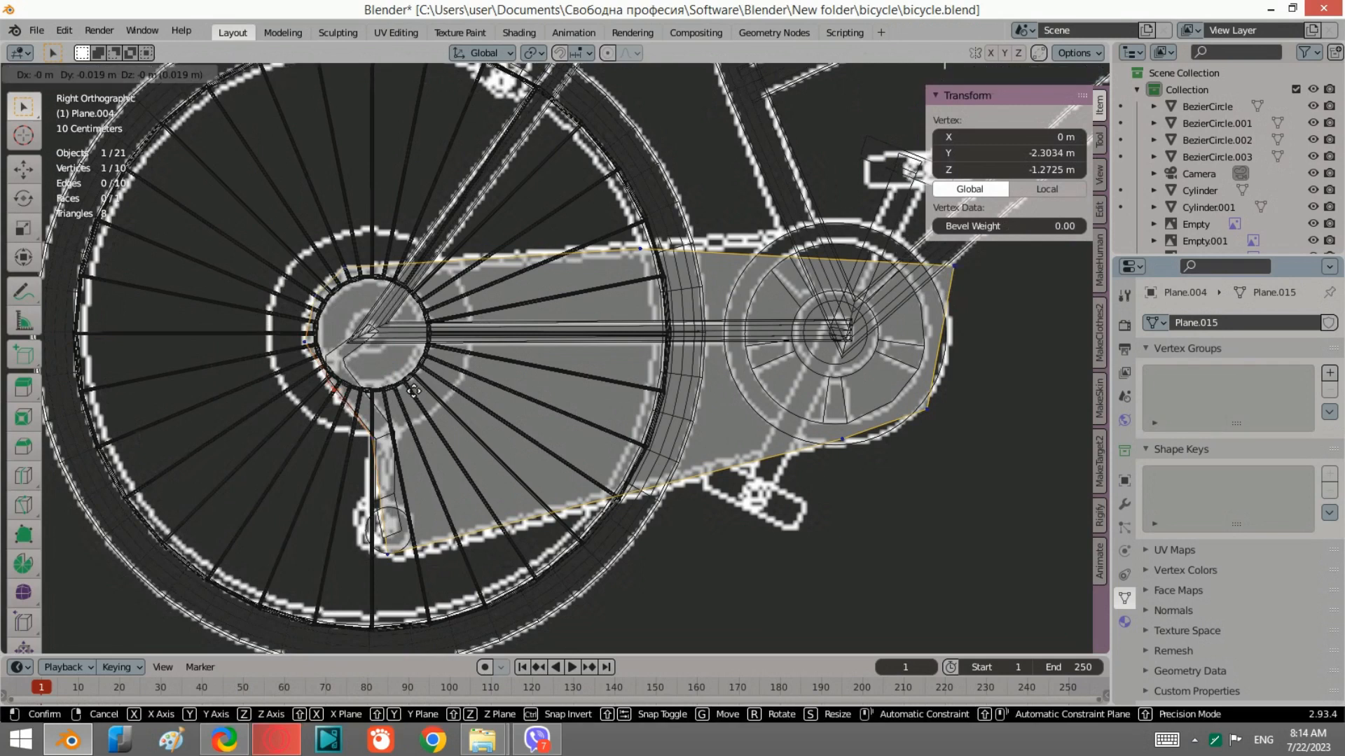
click(413, 391)
Subdivide the top edge over the chainring and raise its midpoint to the chain outline, about Y -0.55 m, Z -0.71 m.
shift+middle_drag(908, 298, 682, 374)
shift+click(413, 324)
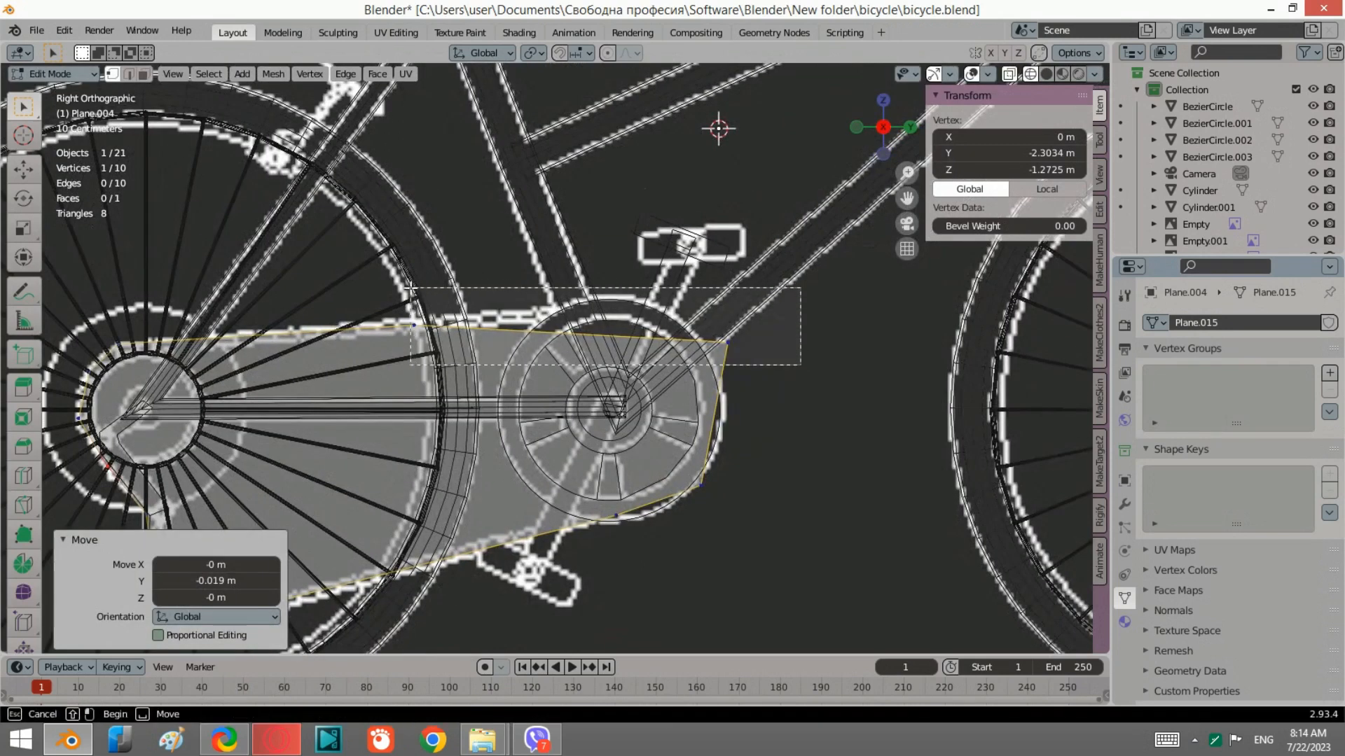
right_click(503, 342)
click(489, 343)
click(583, 372)
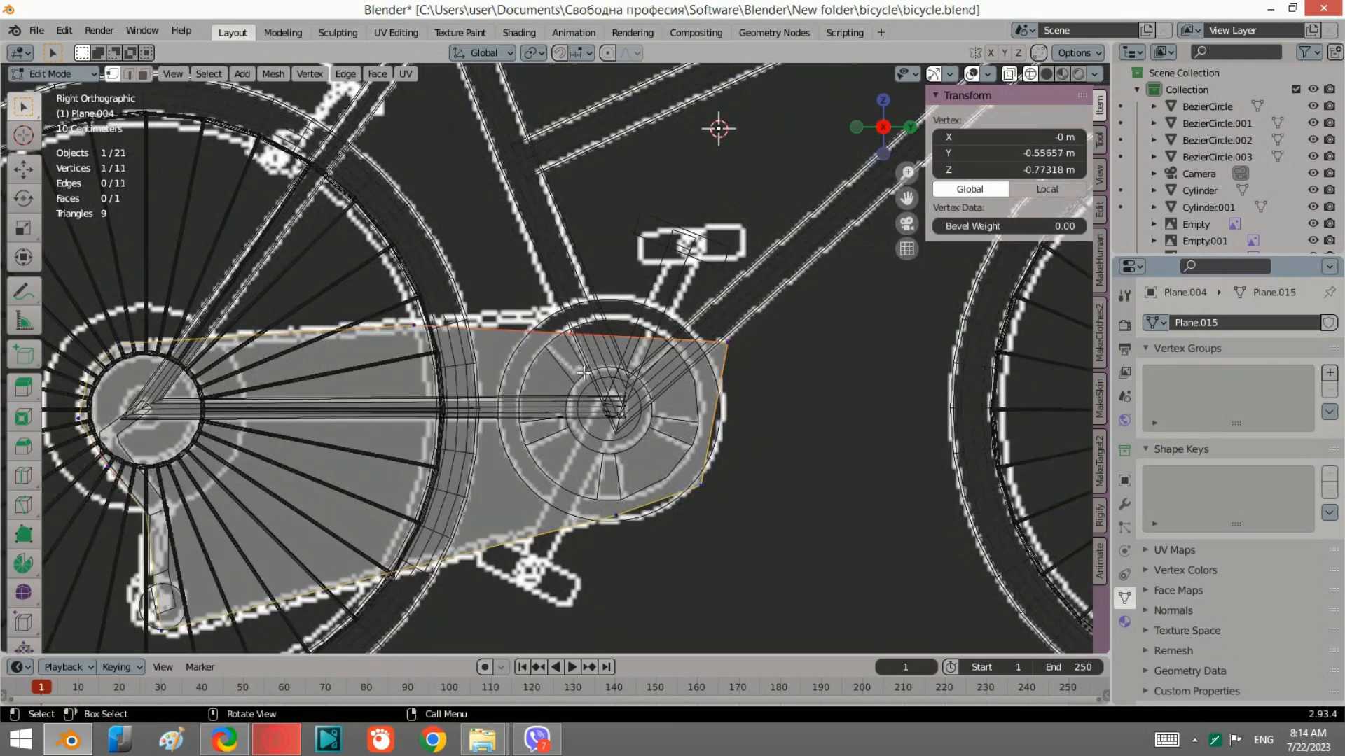
key(g)
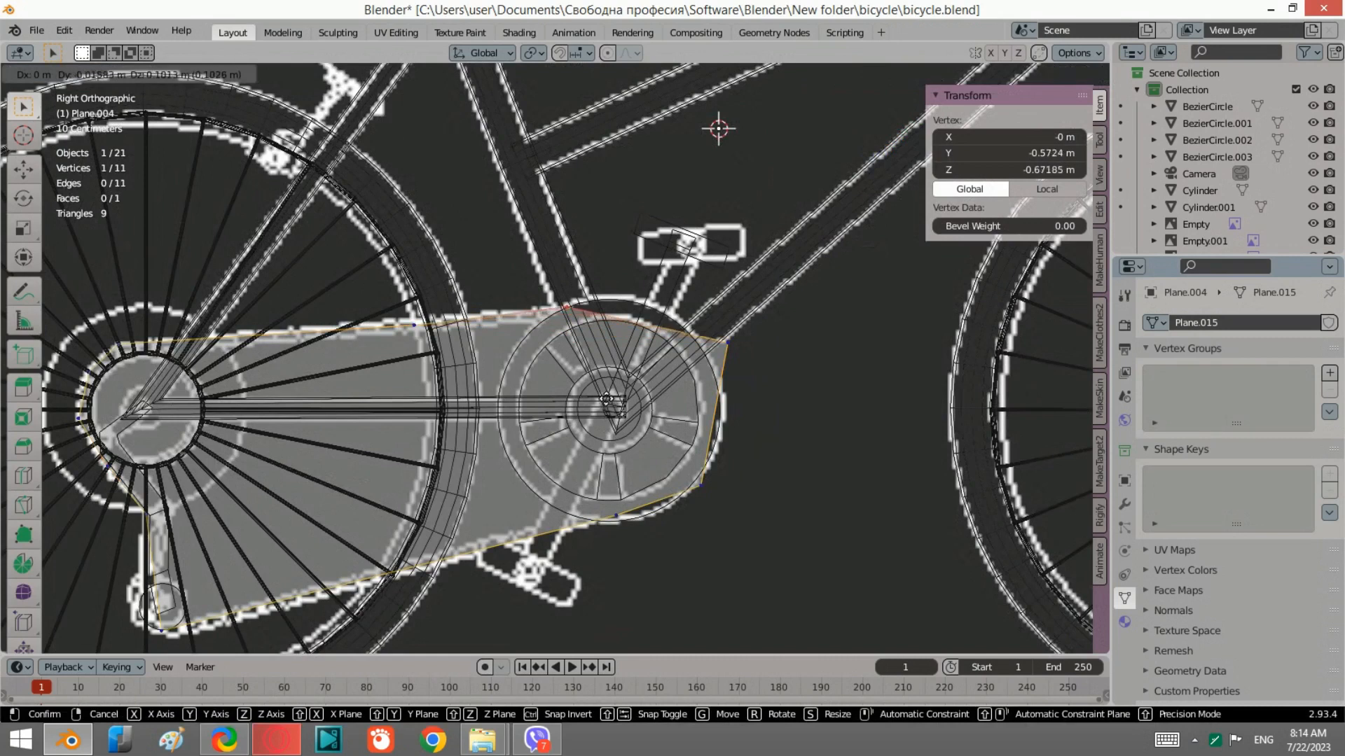
click(612, 409)
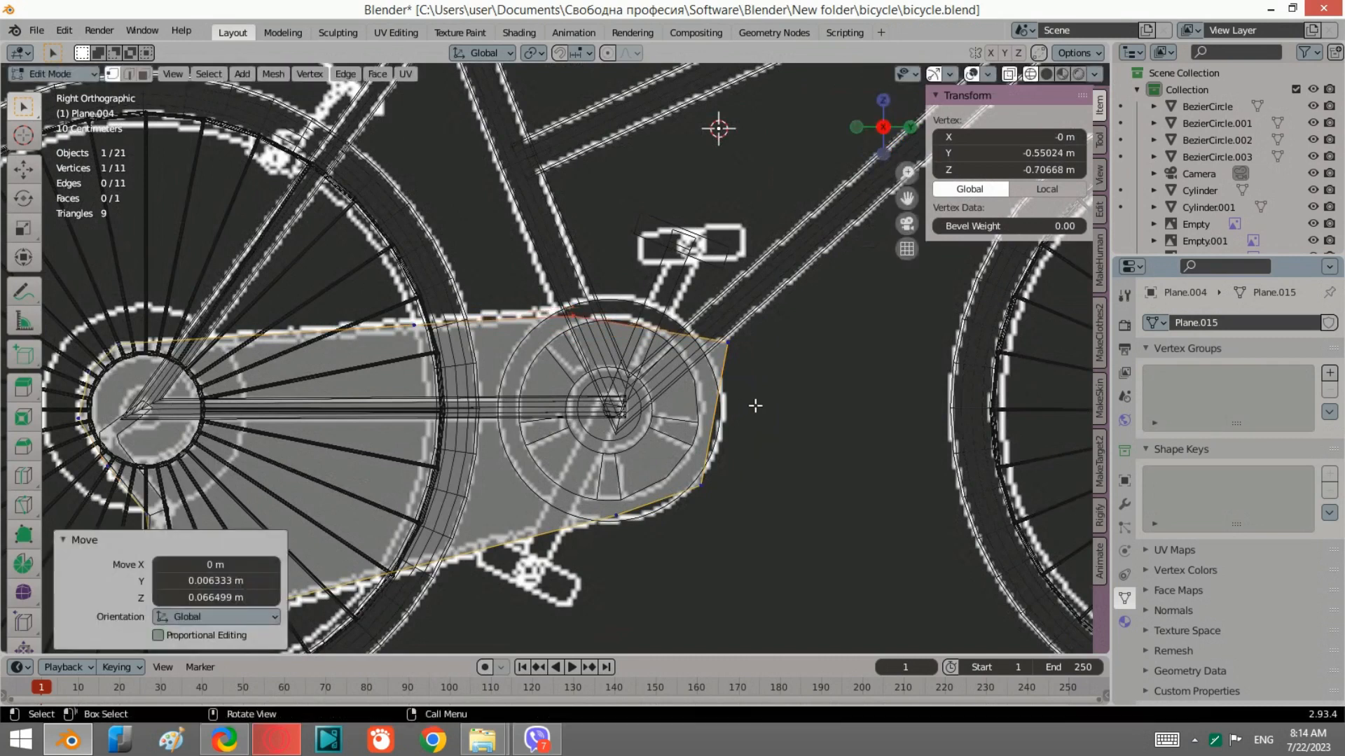
Subdivide the outline edge over the chainring's upper front and raise its midpoint to about Y -0.26 m, Z -0.72 m.
drag(755, 406, 718, 310)
drag(781, 371, 556, 279)
right_click(625, 336)
click(624, 333)
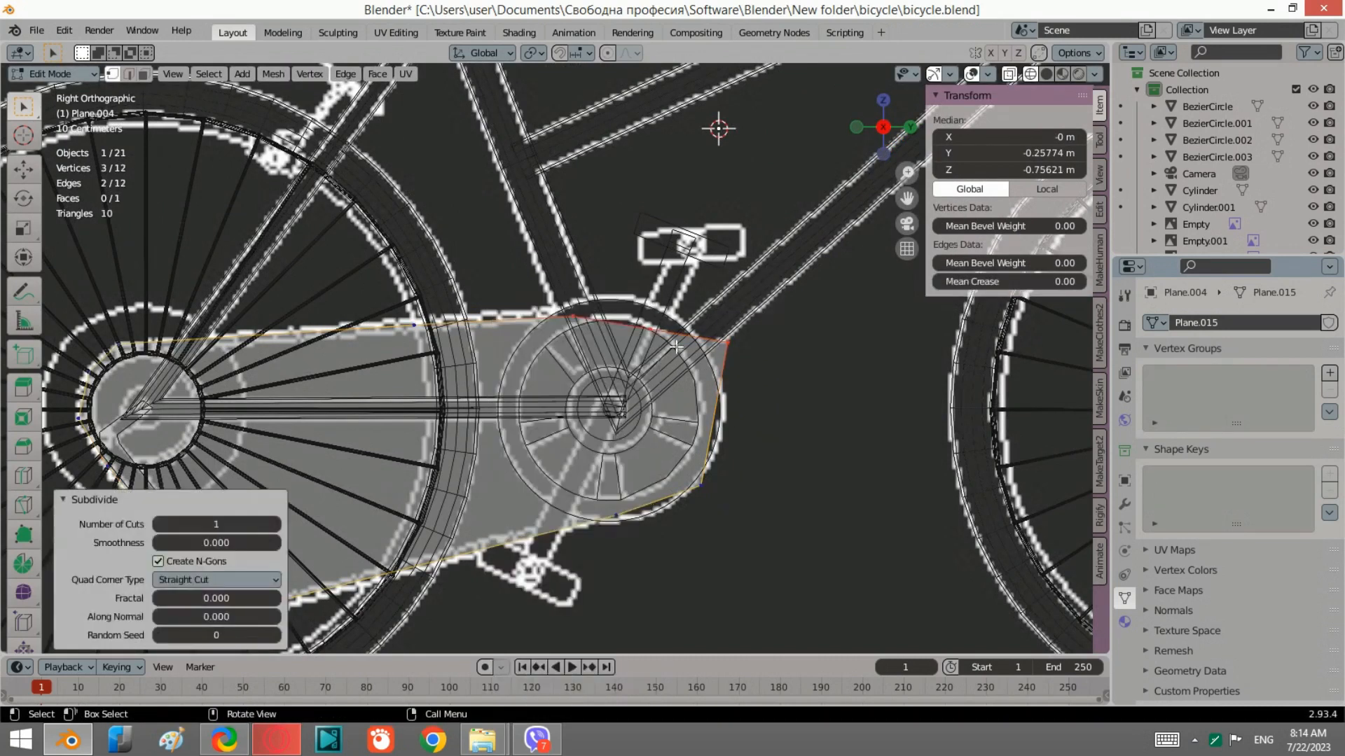
drag(678, 361, 683, 400)
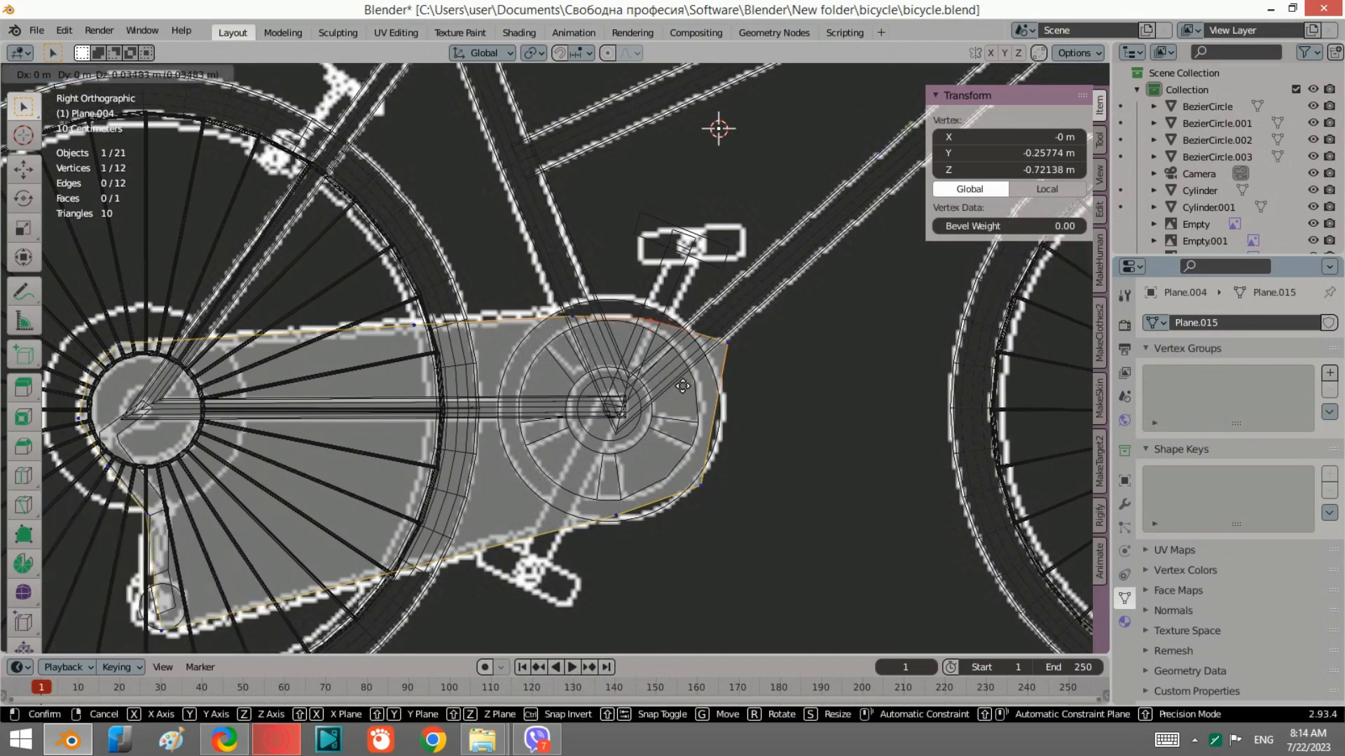
Subdivide the chainring's front edge and pull its upper corner vertex inward to the chain outline, about Y -0.1 m, Z -0.8 m.
drag(767, 550, 690, 338)
right_click(705, 383)
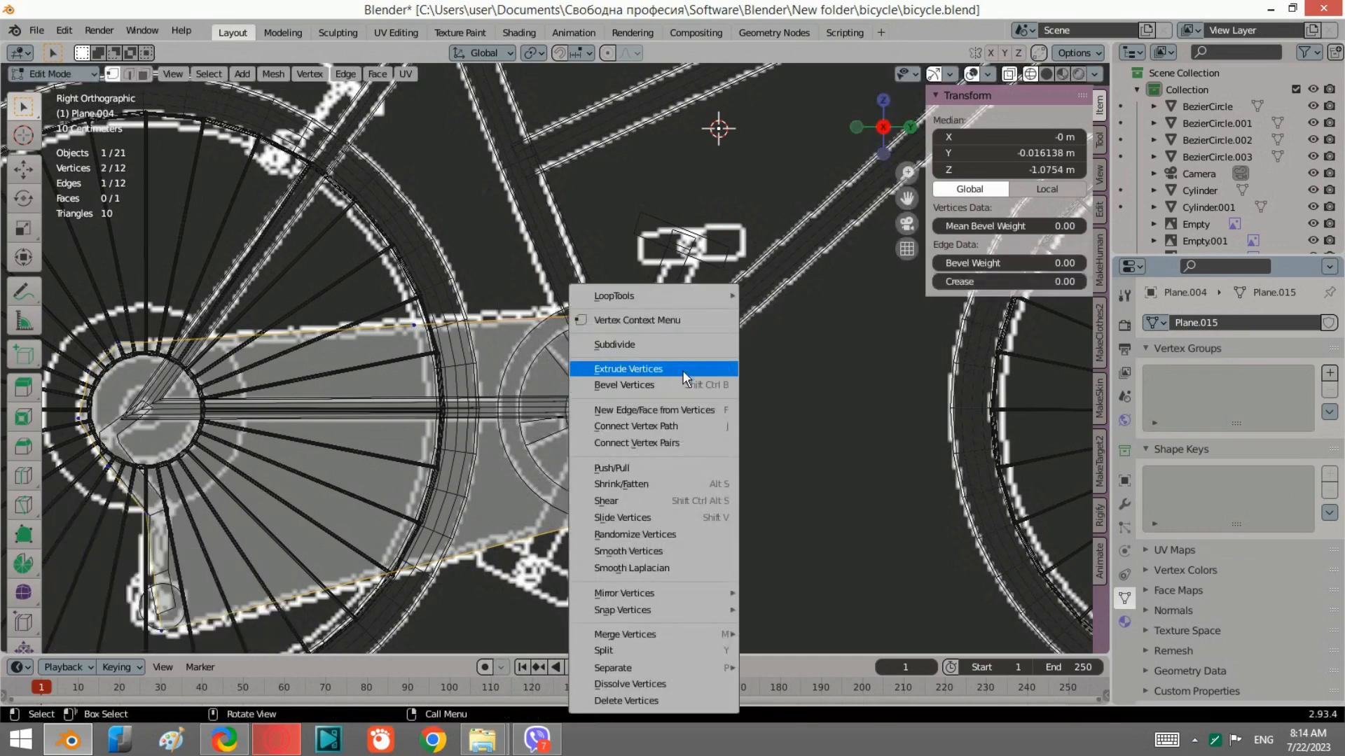
click(654, 343)
drag(764, 364, 714, 302)
key(g)
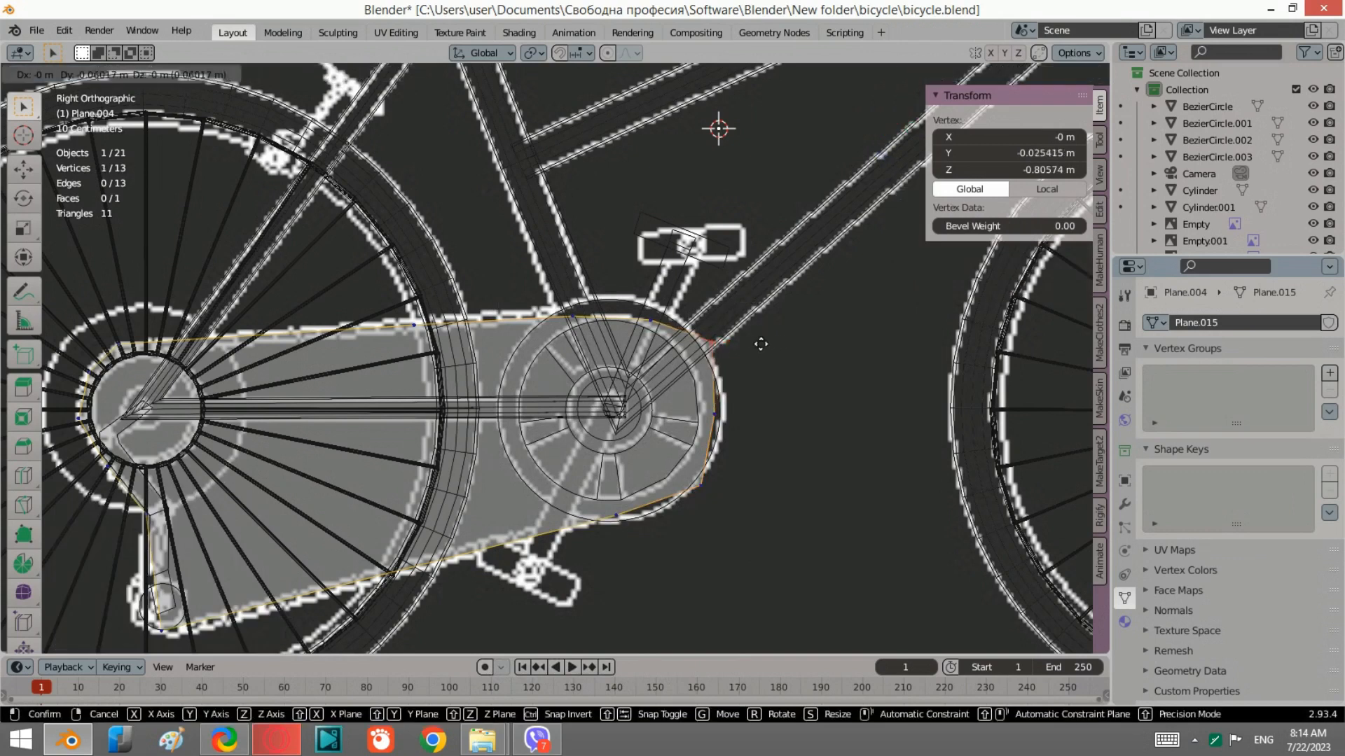
click(746, 350)
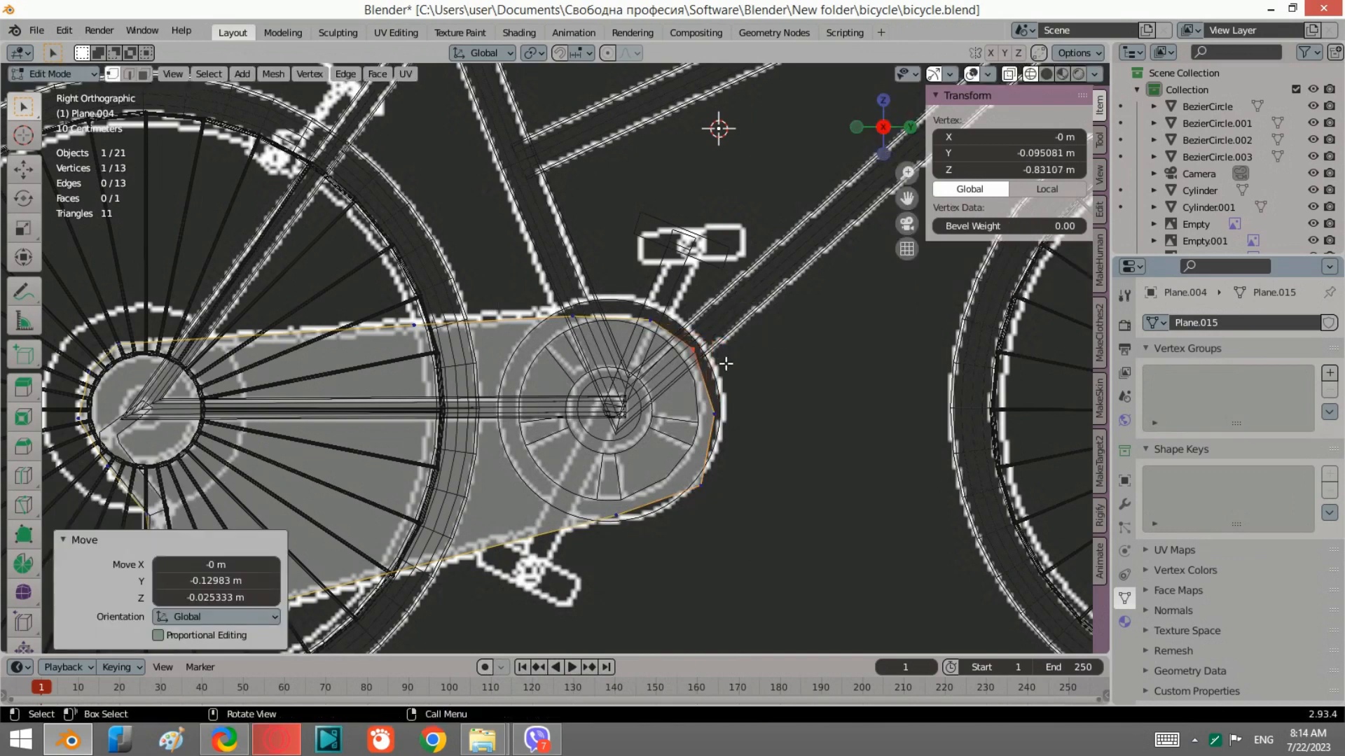
key(g)
click(734, 365)
Raise the two outline vertices above the chainring to about Z -0.69 m.
drag(667, 335, 643, 273)
key(g)
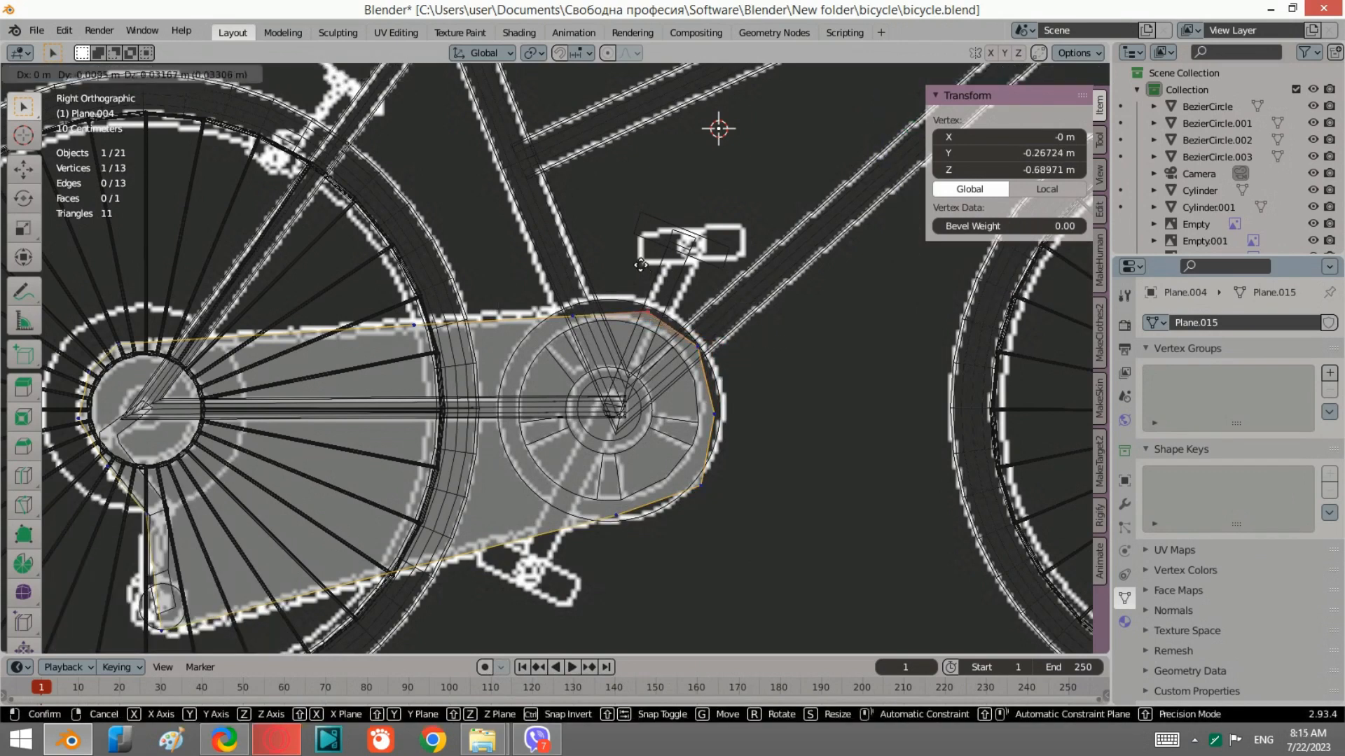
click(600, 301)
key(g)
click(599, 298)
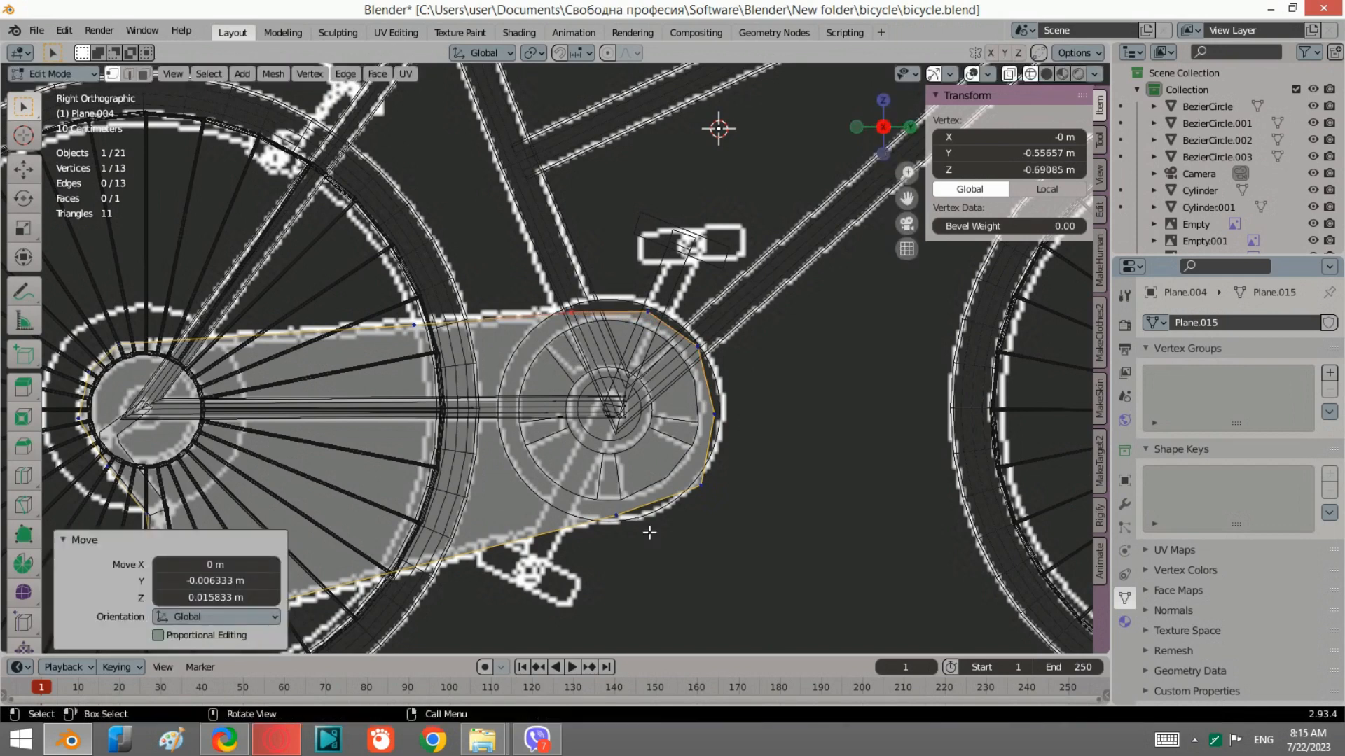
Nudge the outline vertex beneath the chainring to about Y -0.38 m, Z -1.46 m.
drag(616, 511, 645, 532)
key(g)
click(613, 494)
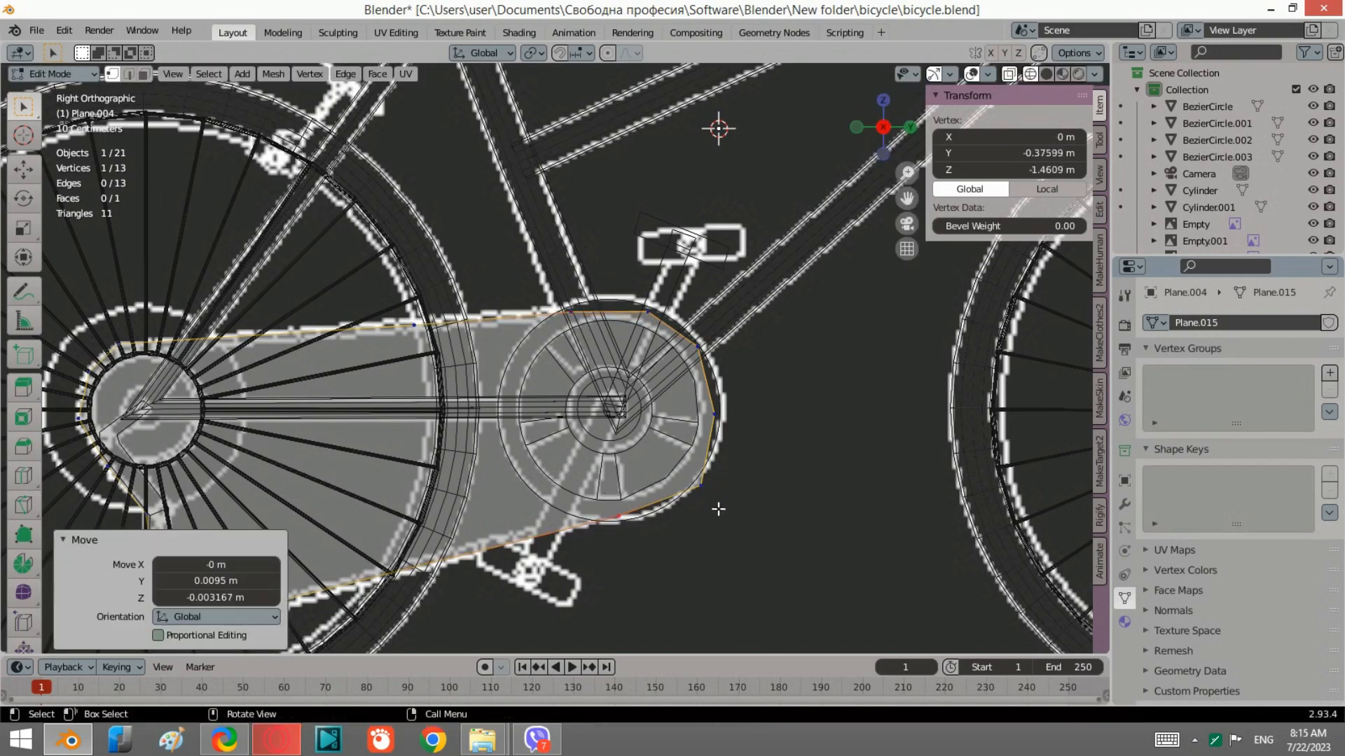
Subdivide the chainring's lower front edge and lower its midpoint to about Y -0.21 m, Z -1.44 m.
drag(729, 534, 601, 480)
right_click(637, 489)
click(561, 345)
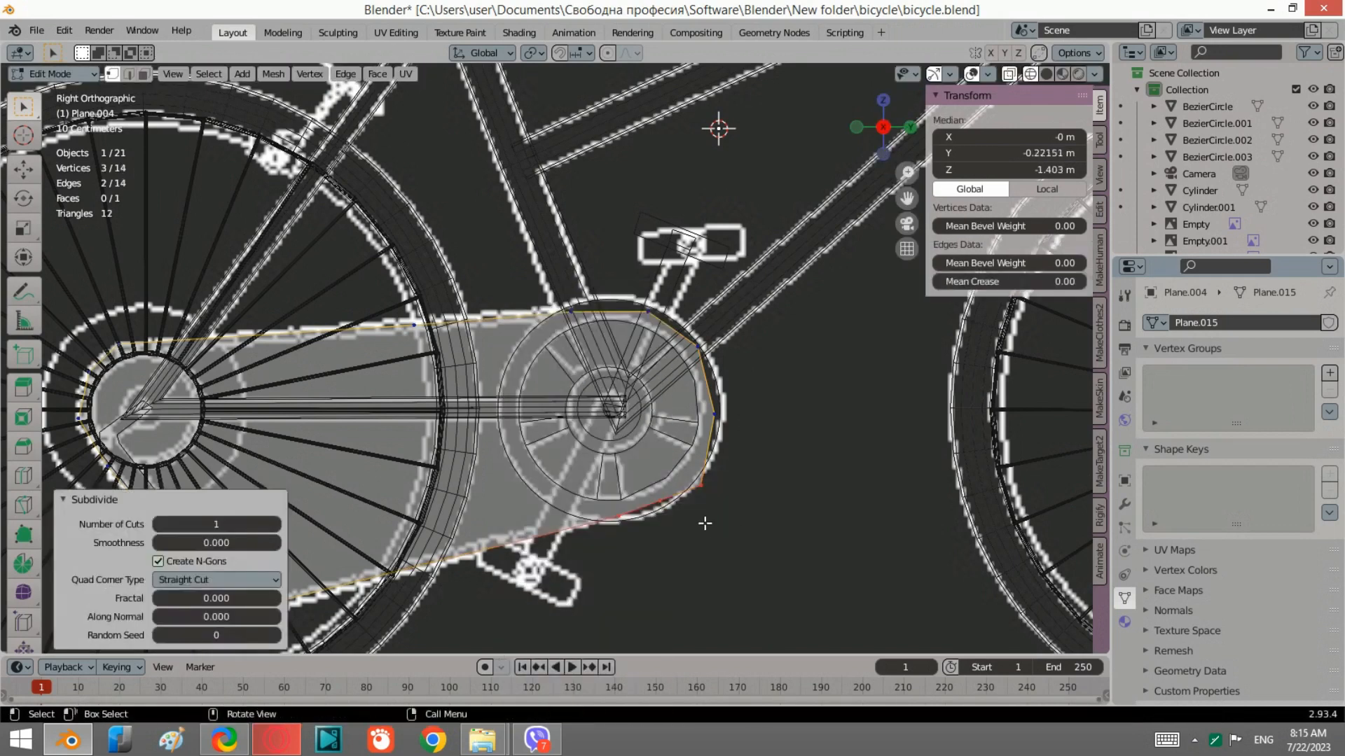
click(659, 501)
key(g)
click(695, 548)
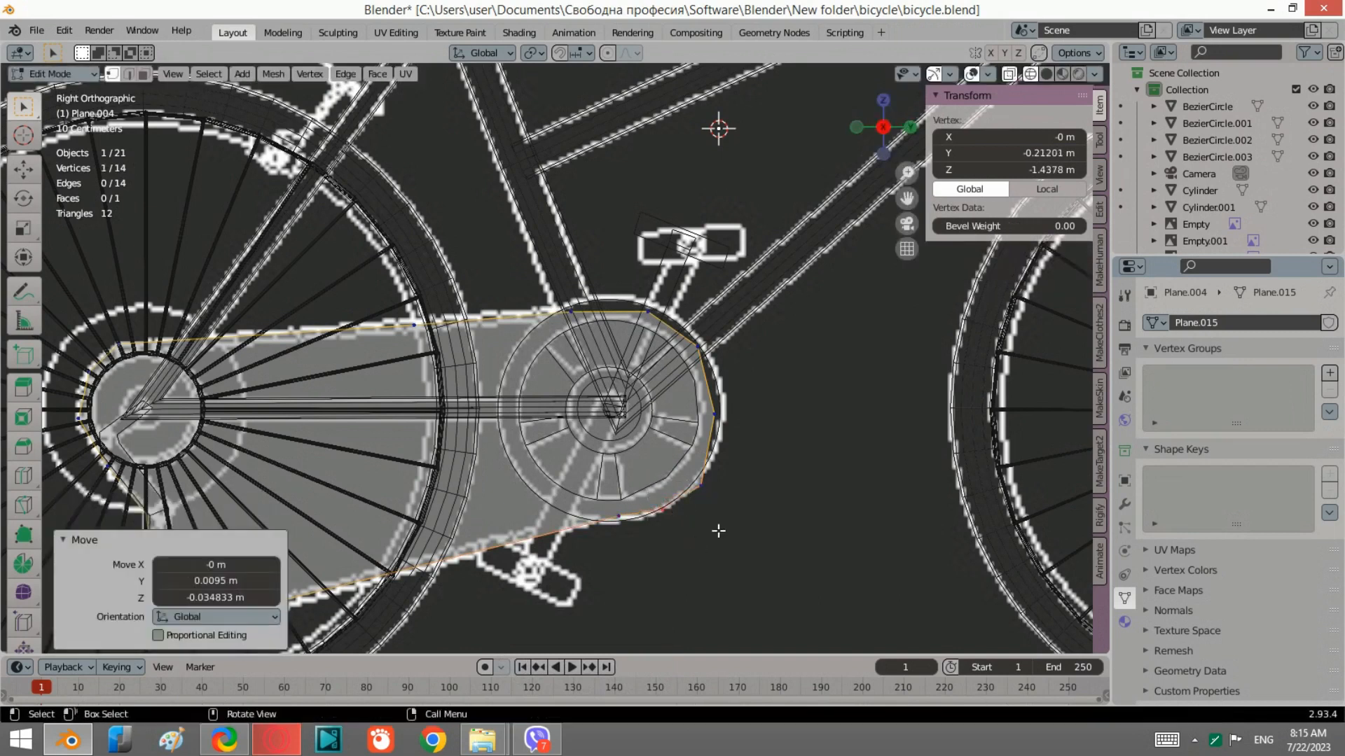
Subdivide the edge between the chainring's lower front corner and foremost vertex, and move its midpoint outward to the chain outline.
drag(767, 524, 685, 417)
right_click(616, 378)
click(617, 344)
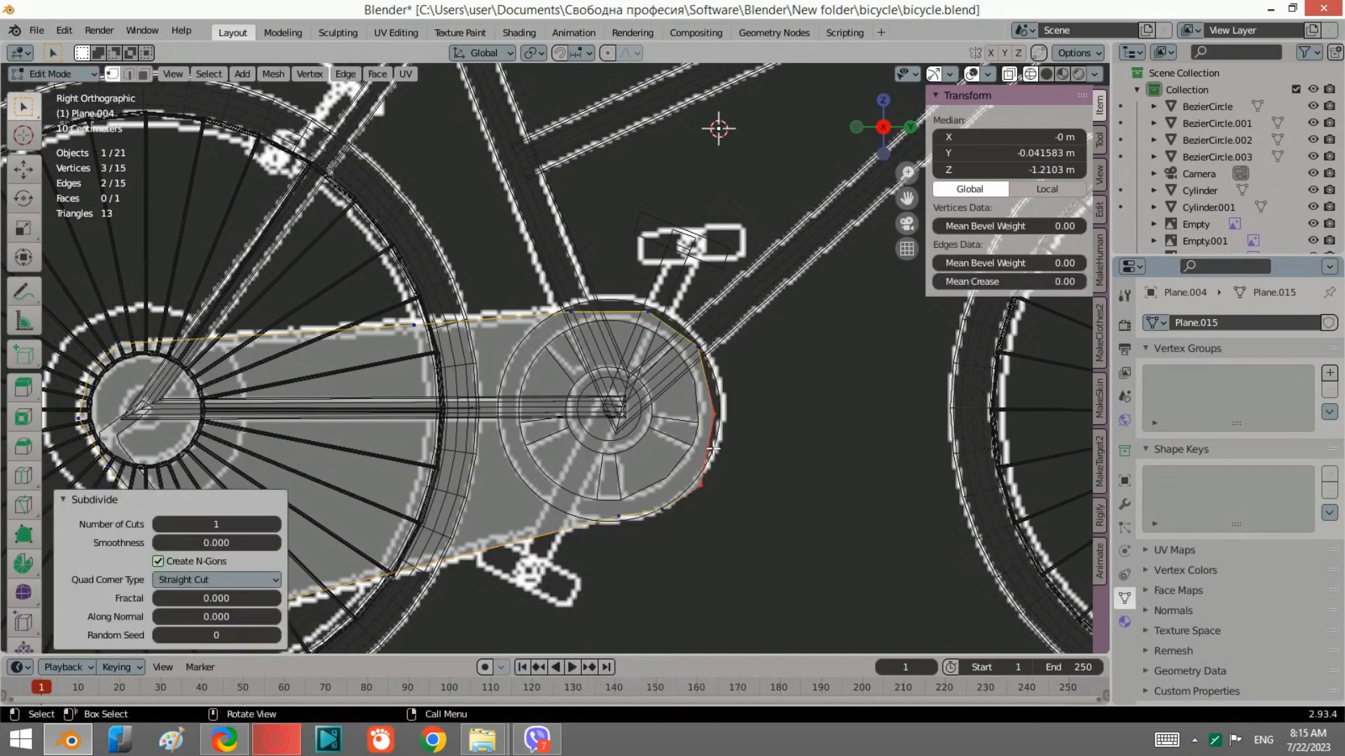
click(704, 468)
key(g)
click(735, 473)
Move the foremost vertex of the chainring outline forward to about Y 0 m.
drag(745, 465, 709, 407)
key(g)
click(750, 459)
key(g)
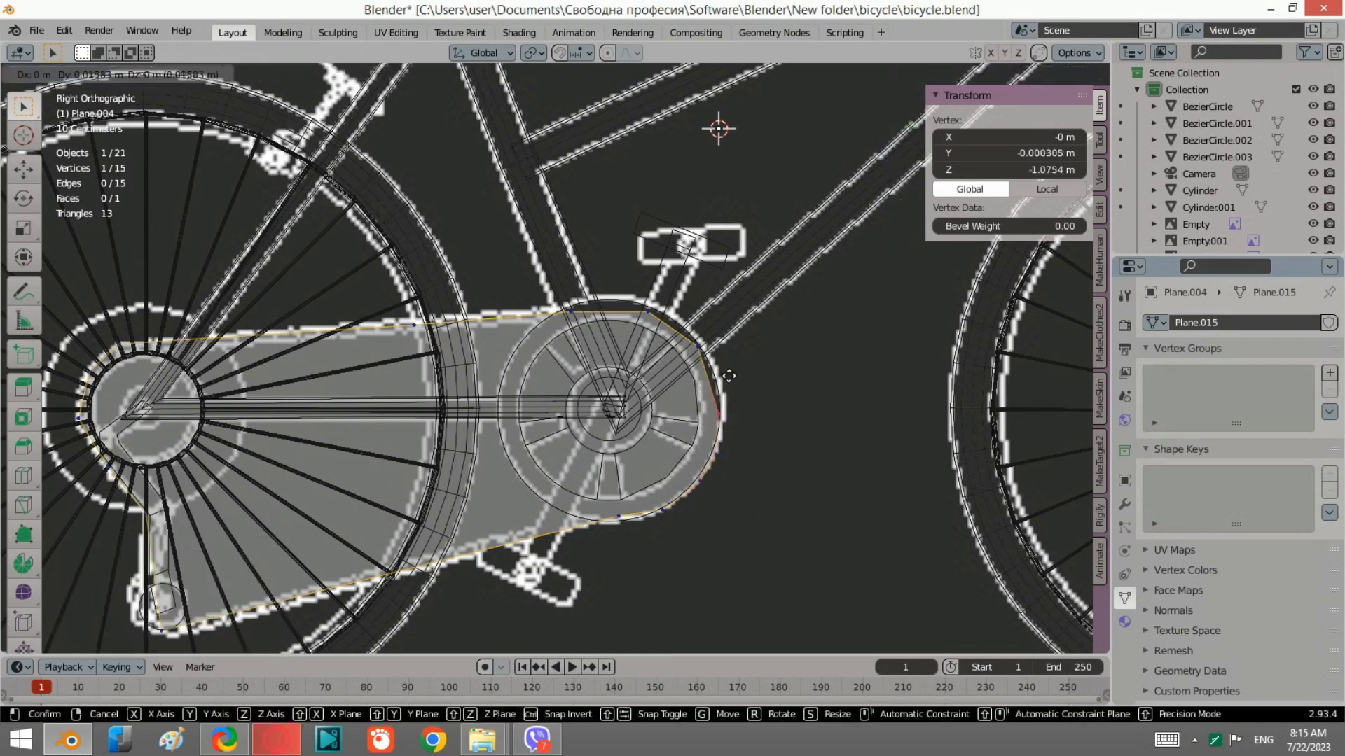
click(730, 373)
Subdivide the edge above the chainring's foremost vertex and move its midpoint outward to about Y -0.02 m, Z -0.93 m.
shift+click(699, 346)
right_click(672, 301)
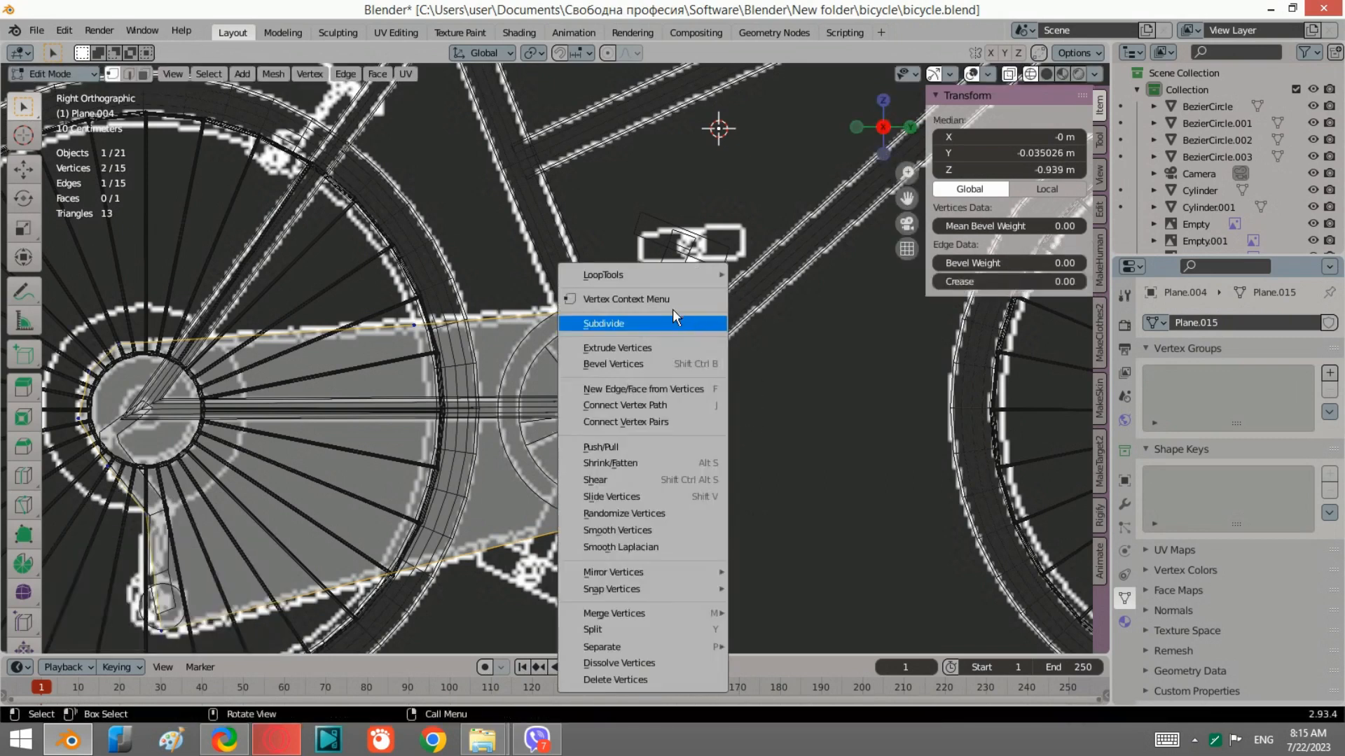
click(672, 293)
click(721, 394)
key(g)
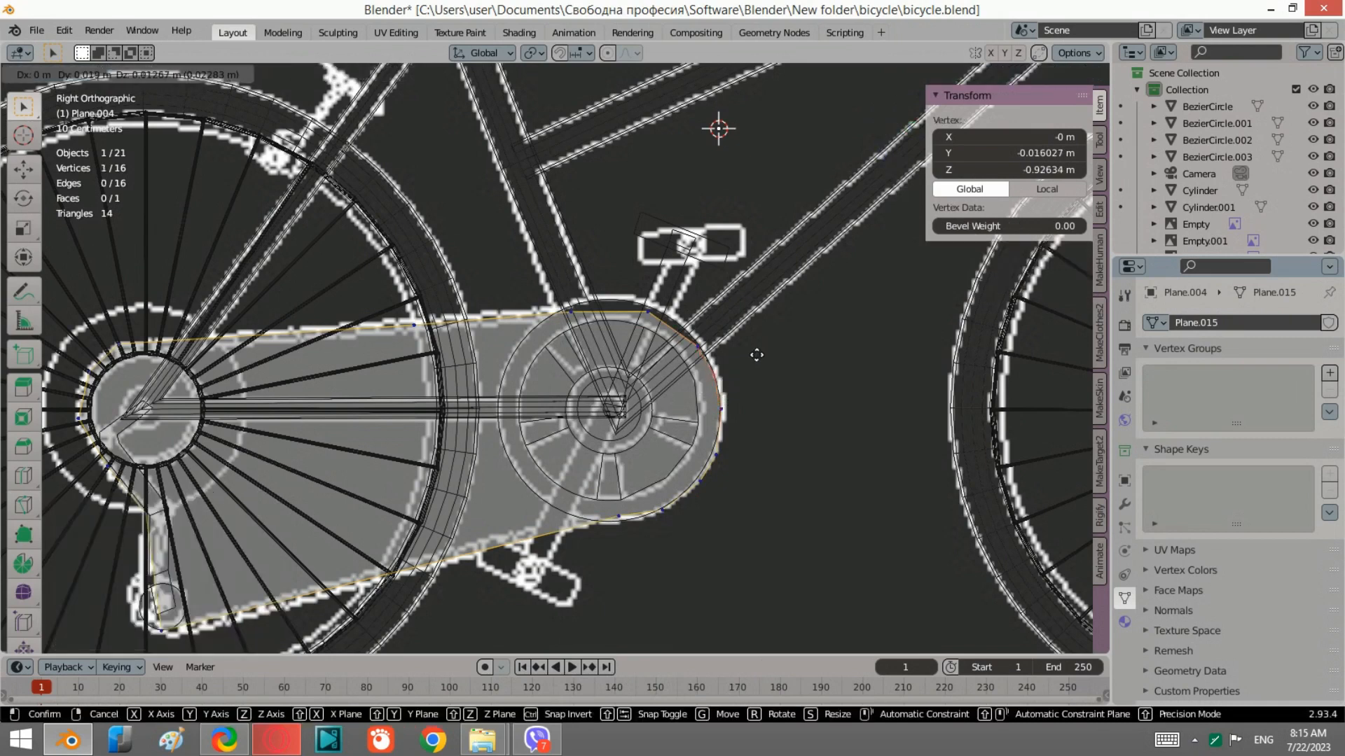
click(759, 355)
Subdivide the slanted edge at the chainring's upper front corner and move its midpoint outward to the chain outline.
shift+click(698, 346)
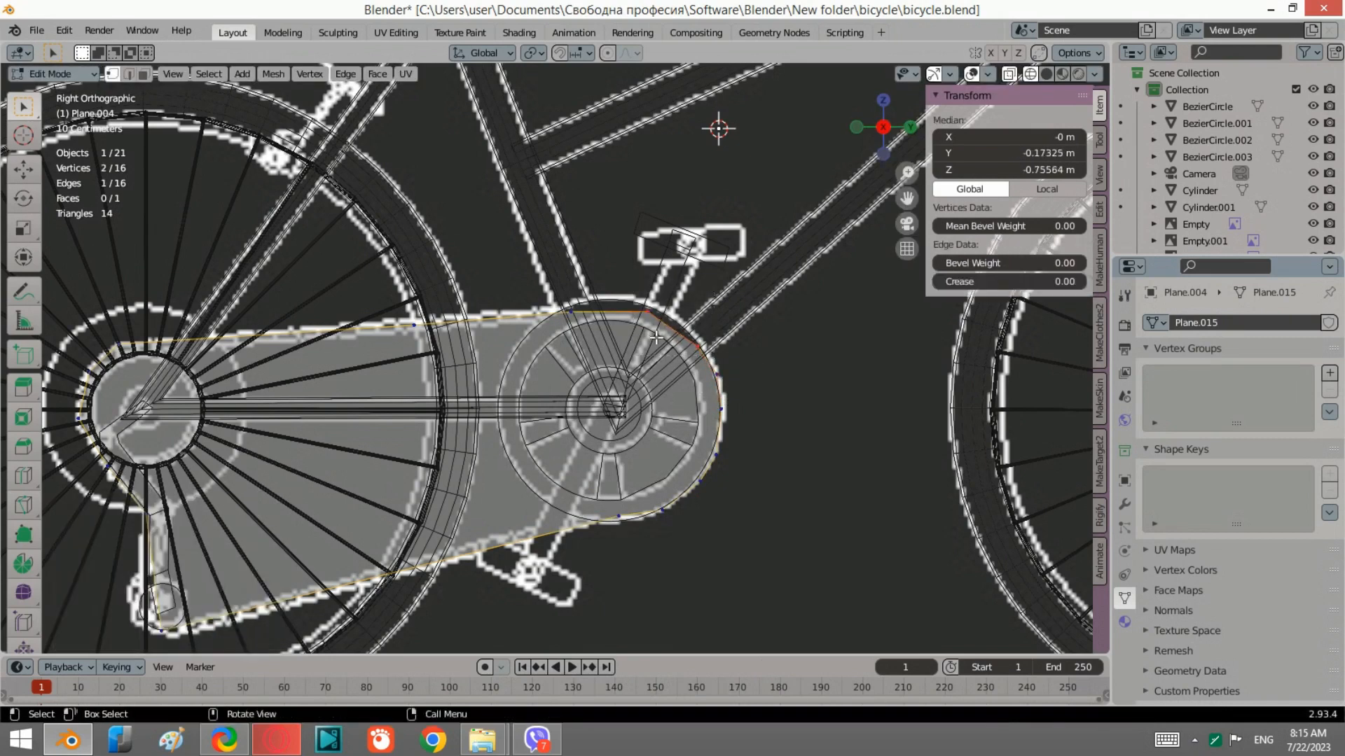
right_click(651, 322)
click(639, 335)
click(678, 333)
key(g)
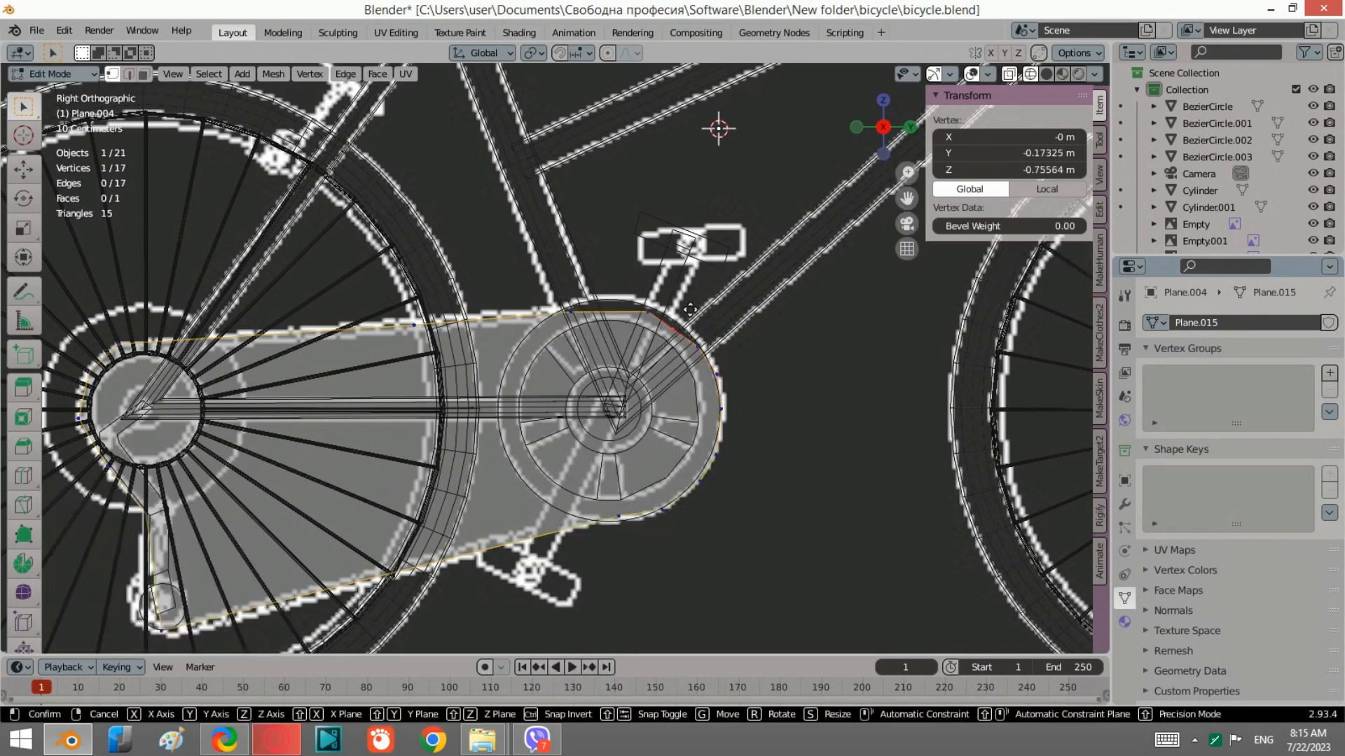
click(710, 345)
click(709, 346)
Subdivide the flat edge across the chainring's top and raise its midpoint to the chain outline.
drag(655, 325, 520, 259)
right_click(560, 268)
click(549, 273)
click(605, 312)
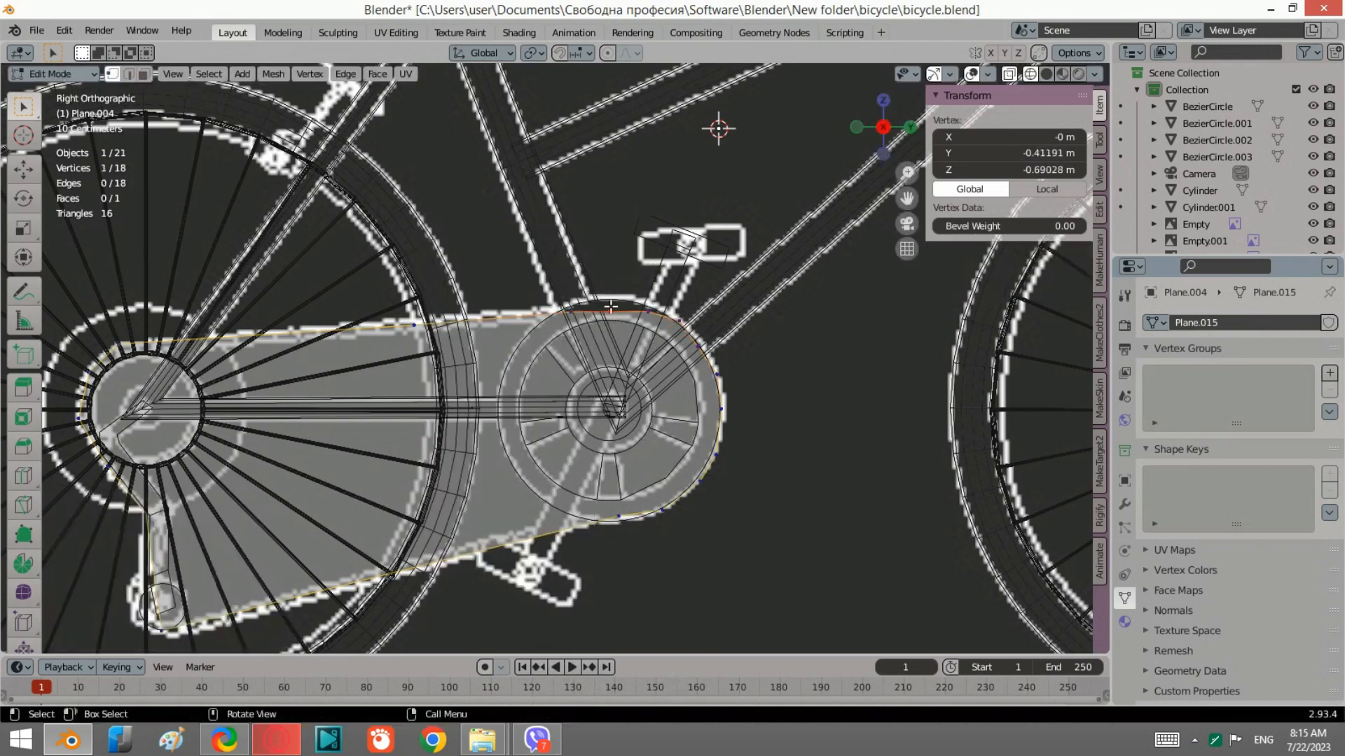
key(g)
click(617, 348)
Raise the vertex at the chainring's upper back to about Y -0.56 m, Z -0.67 m.
click(578, 326)
key(g)
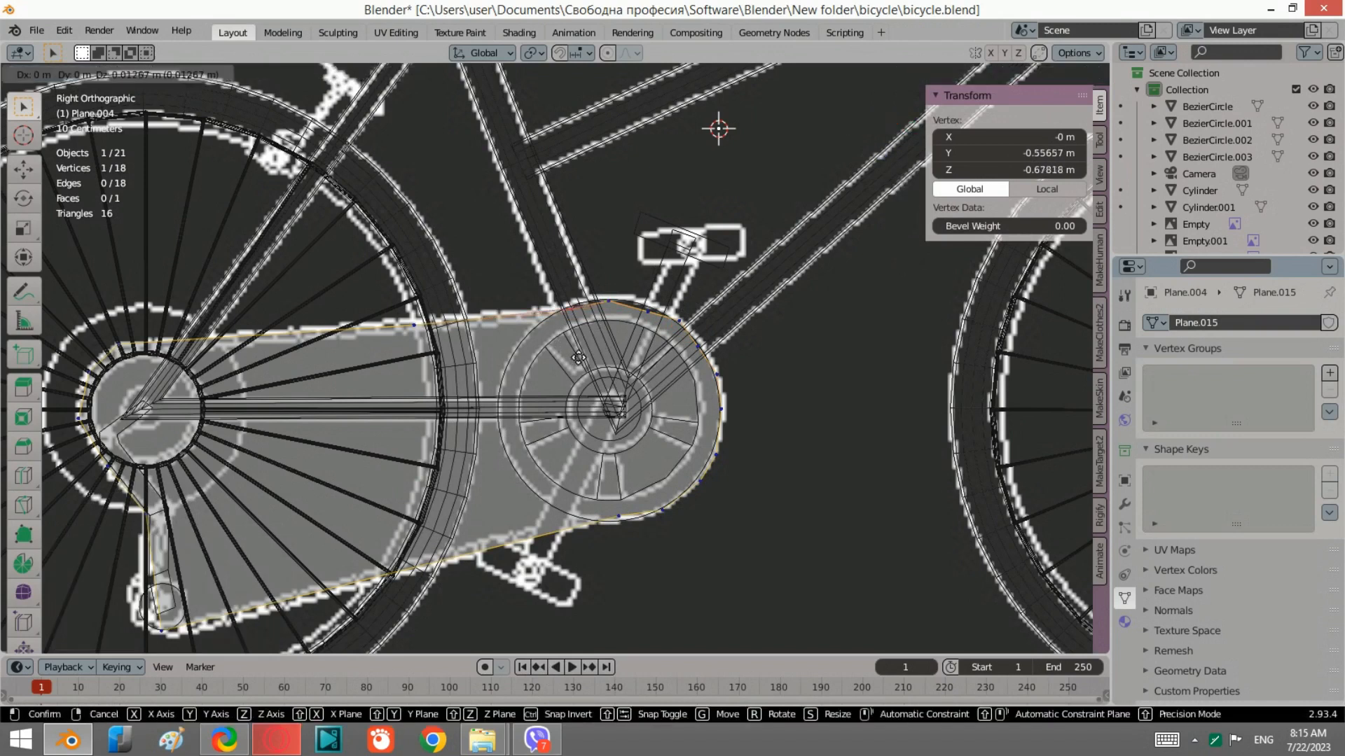
click(580, 321)
Select the whole chain mesh and delete only its face, keeping the outline edges.
scroll(612, 319, down, 2)
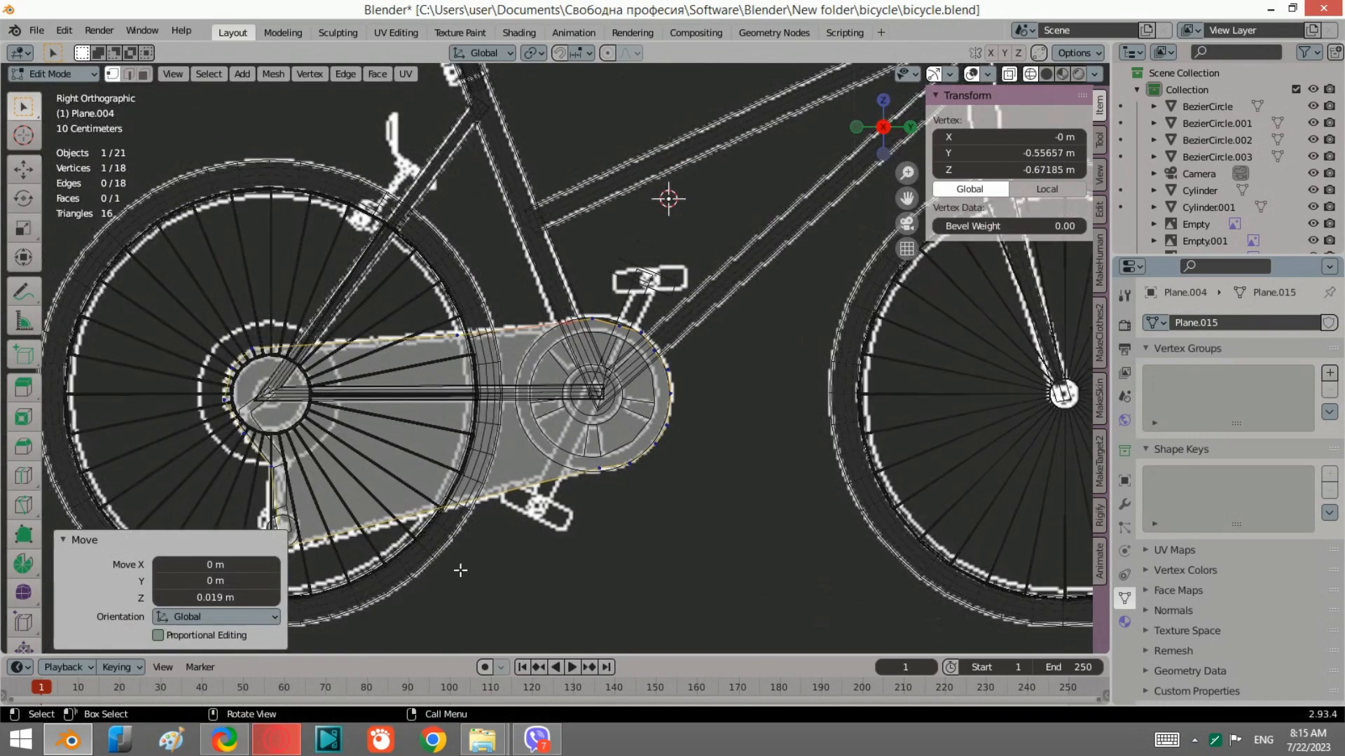
scroll(755, 218, down, 2)
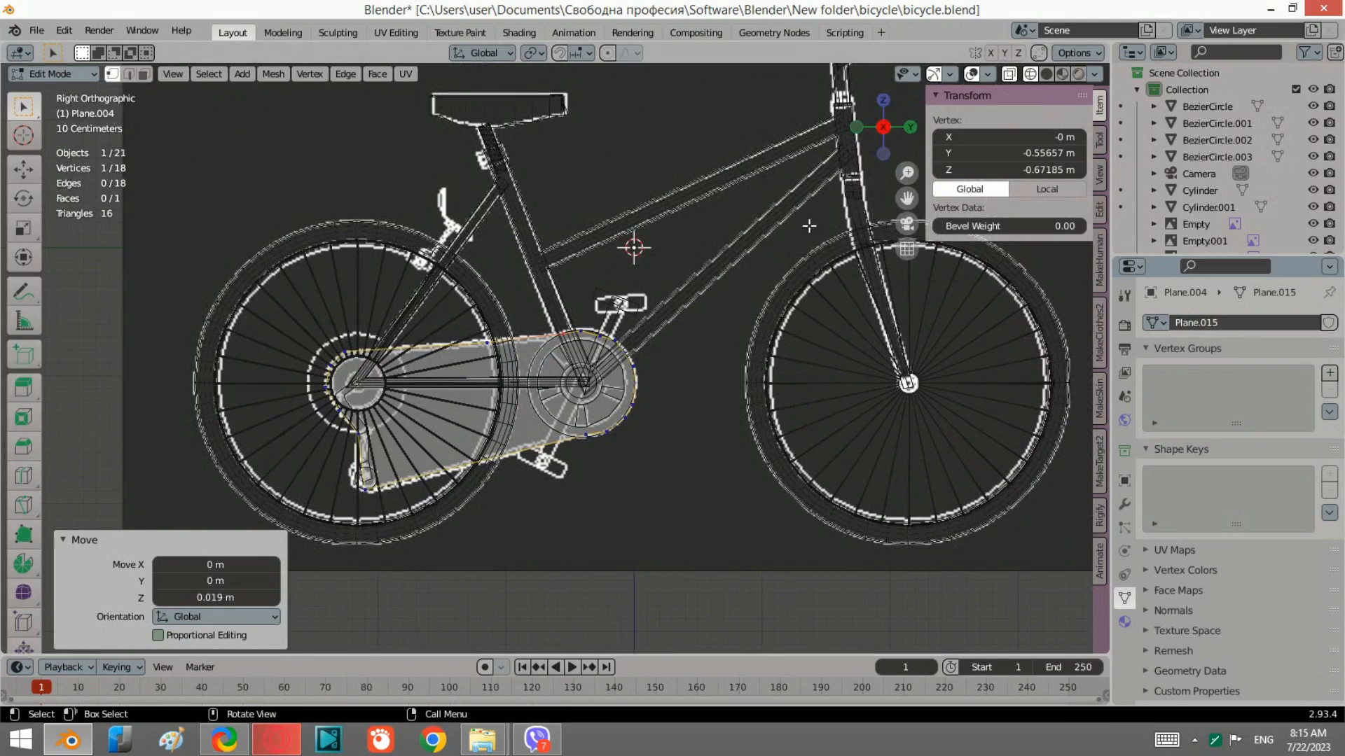
key(a)
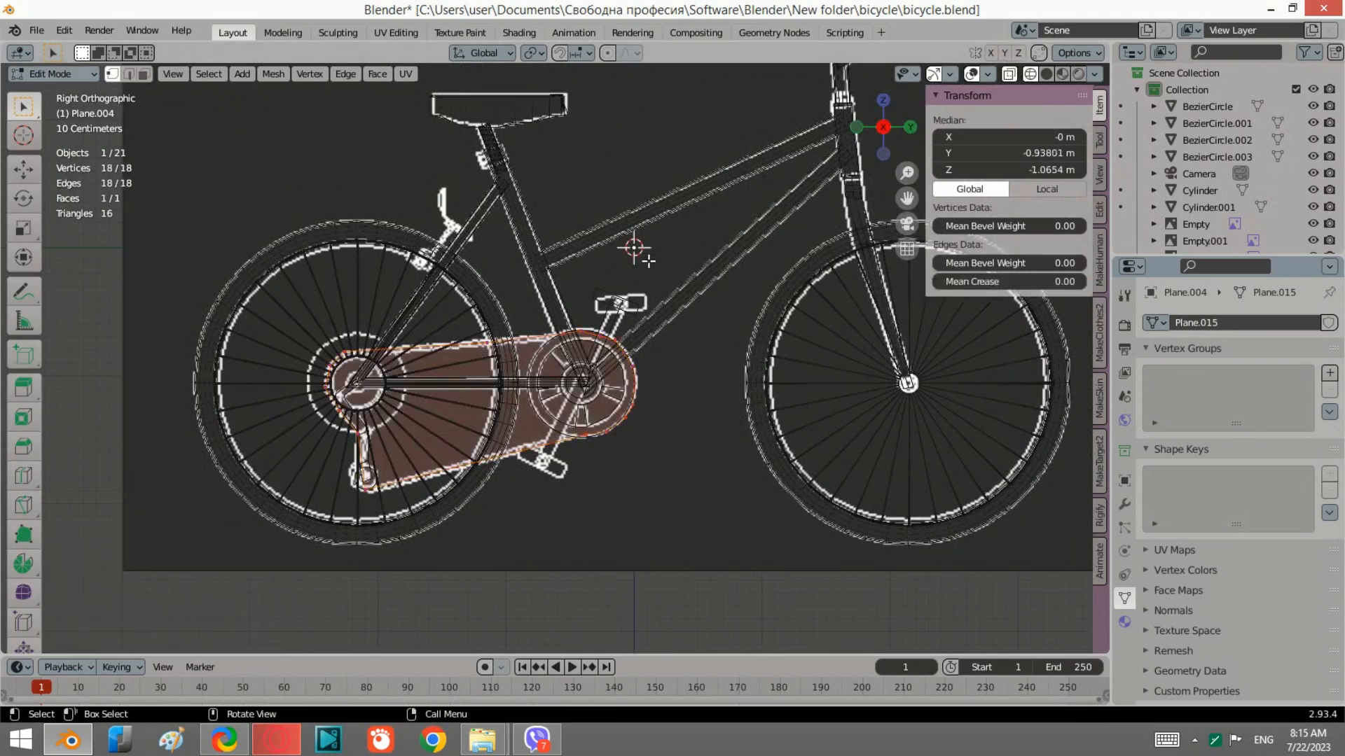
key(x)
click(445, 371)
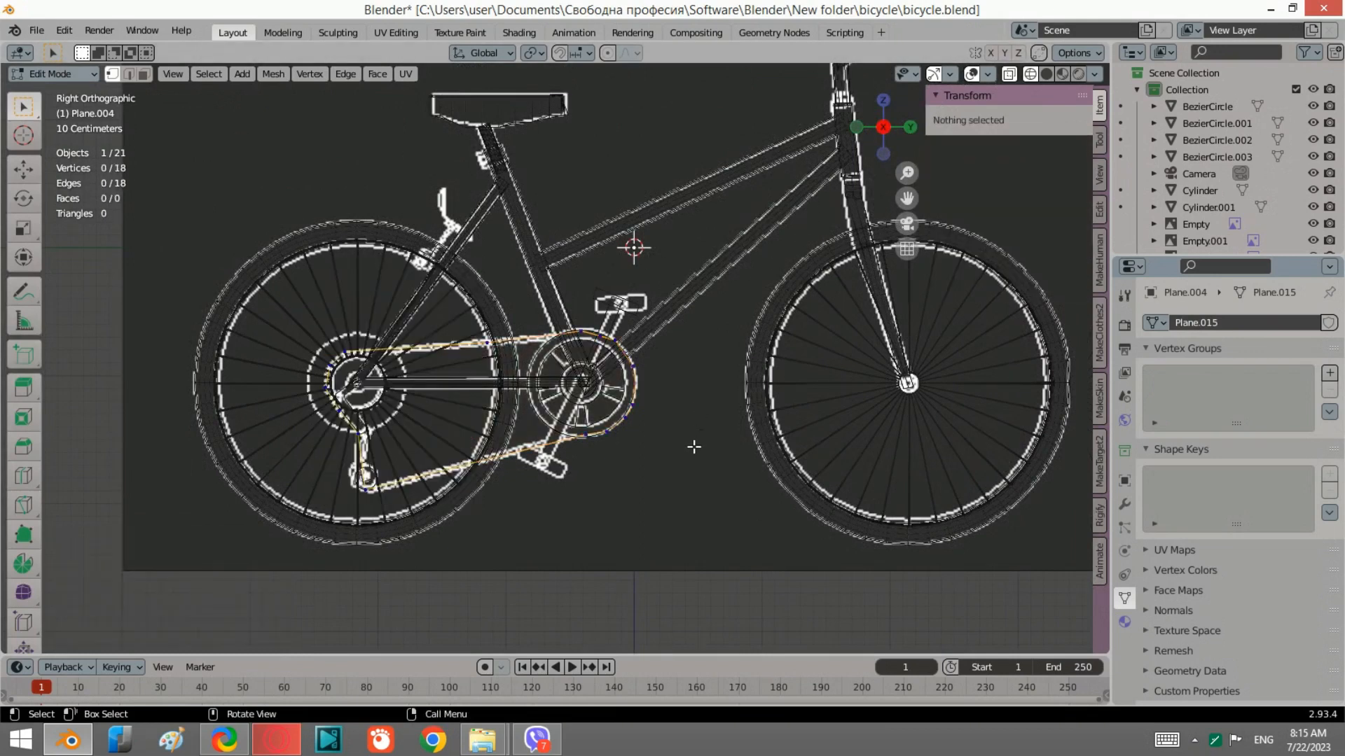
Convert the chain outline object to a curve and set its round bevel depth to 0.01 m.
key(a)
key(Tab)
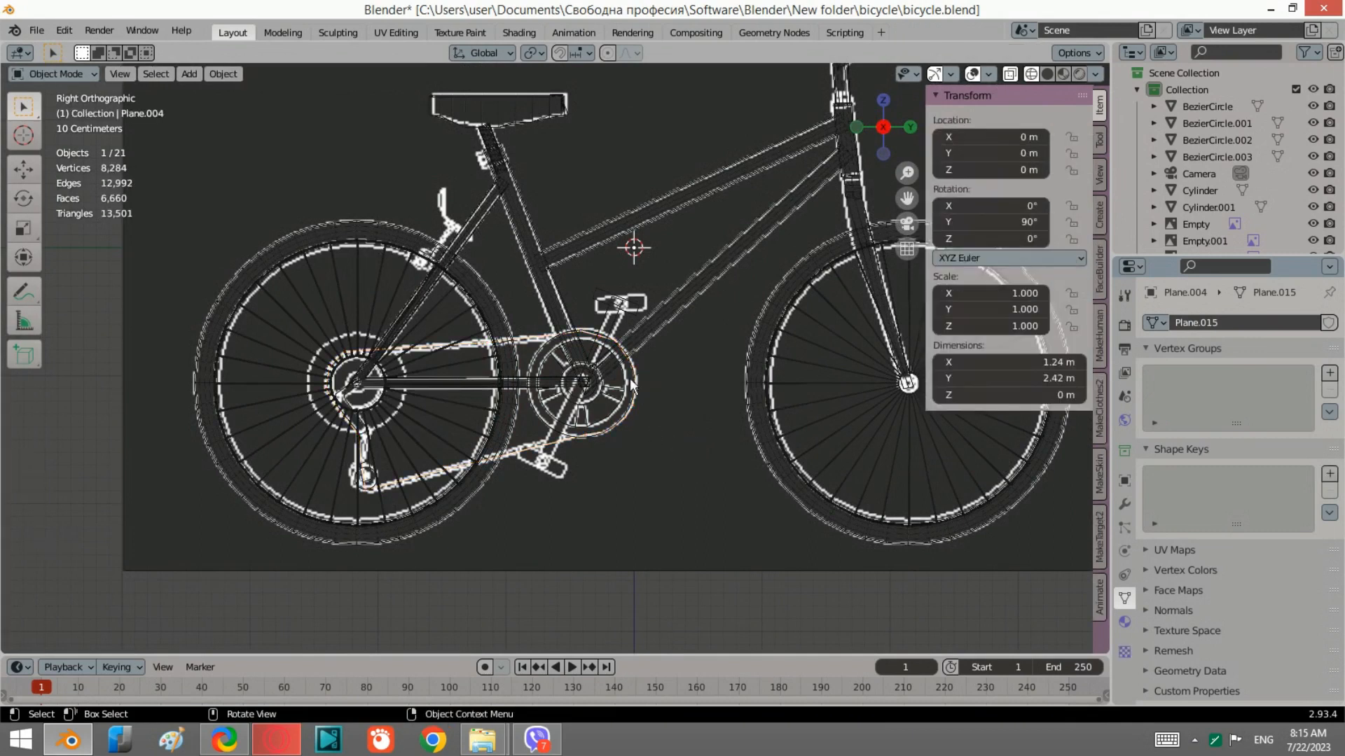
right_click(558, 440)
mouse_move(557, 439)
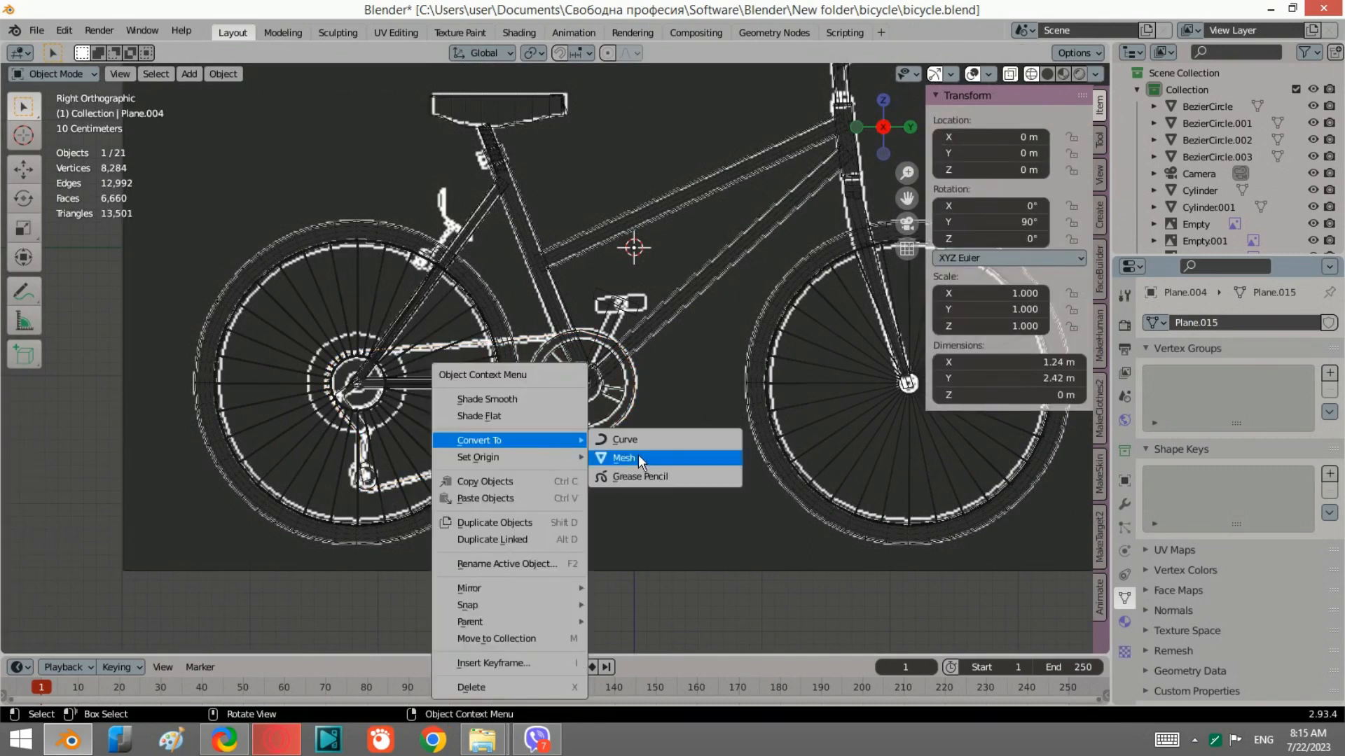
click(638, 437)
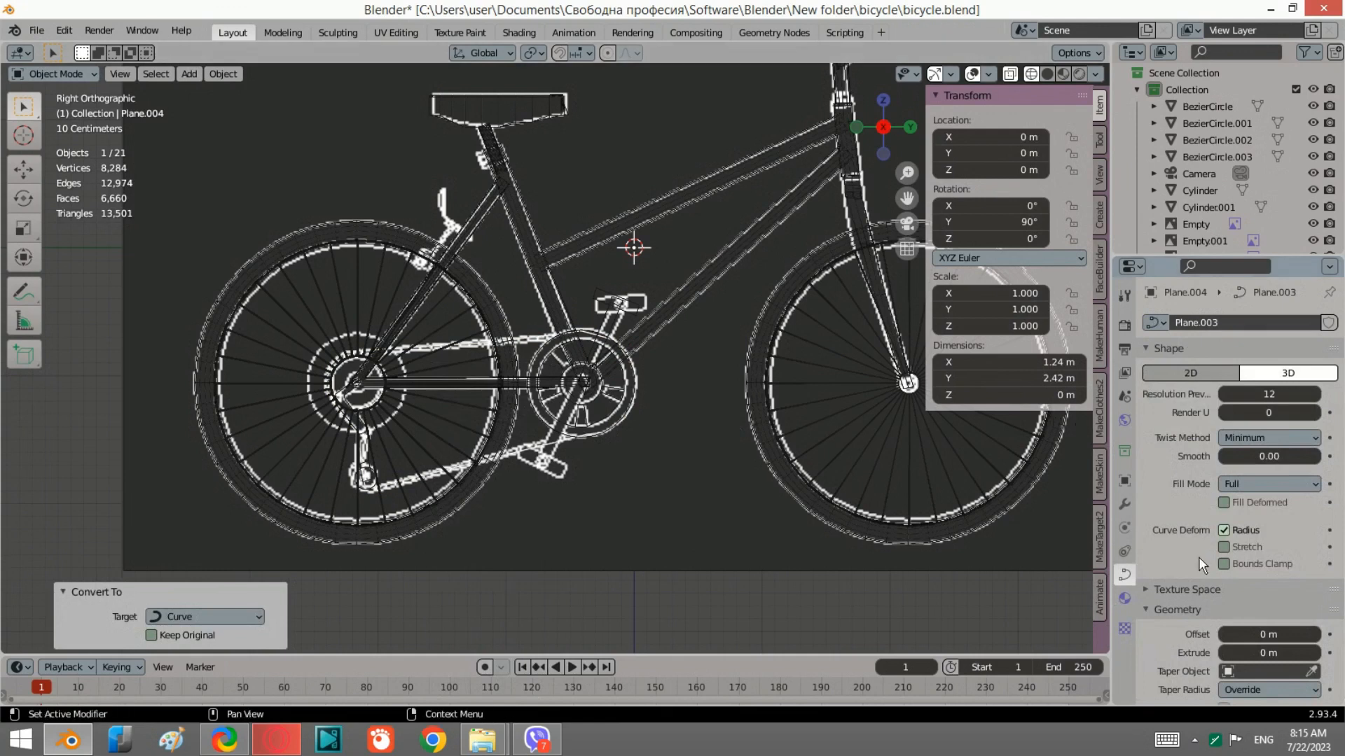
scroll(1265, 633, down, 6)
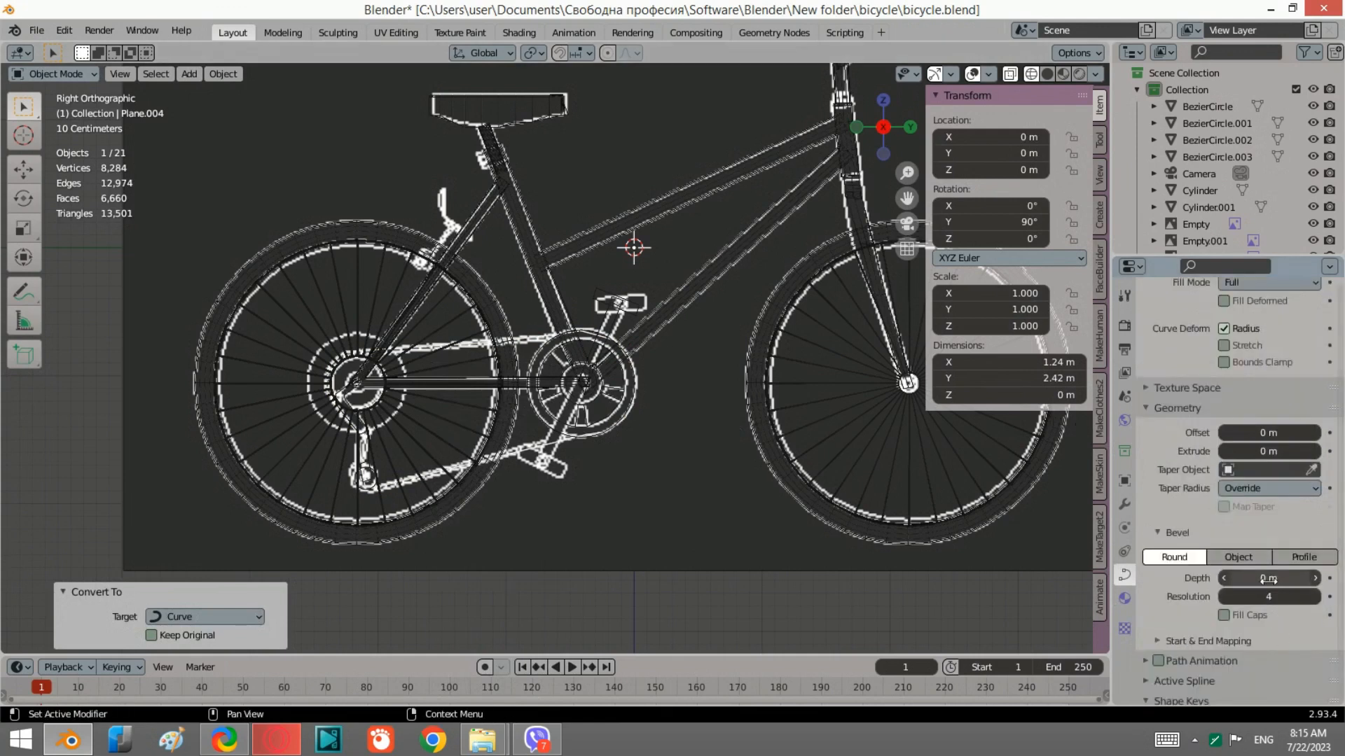
drag(1268, 579, 1278, 578)
Switch the viewport to solid shading and open the chain curve in Edit Mode from an angled rear view.
scroll(506, 284, up, 9)
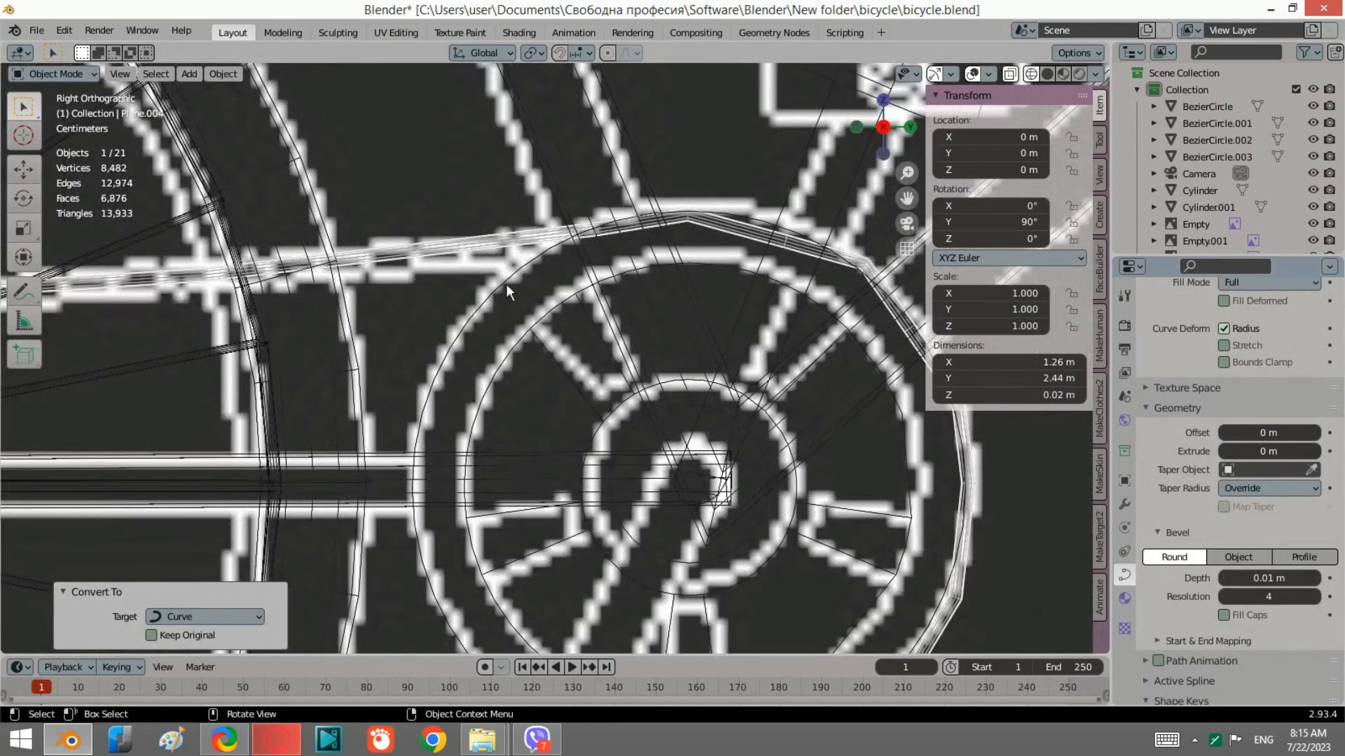
scroll(567, 221, down, 9)
click(1046, 74)
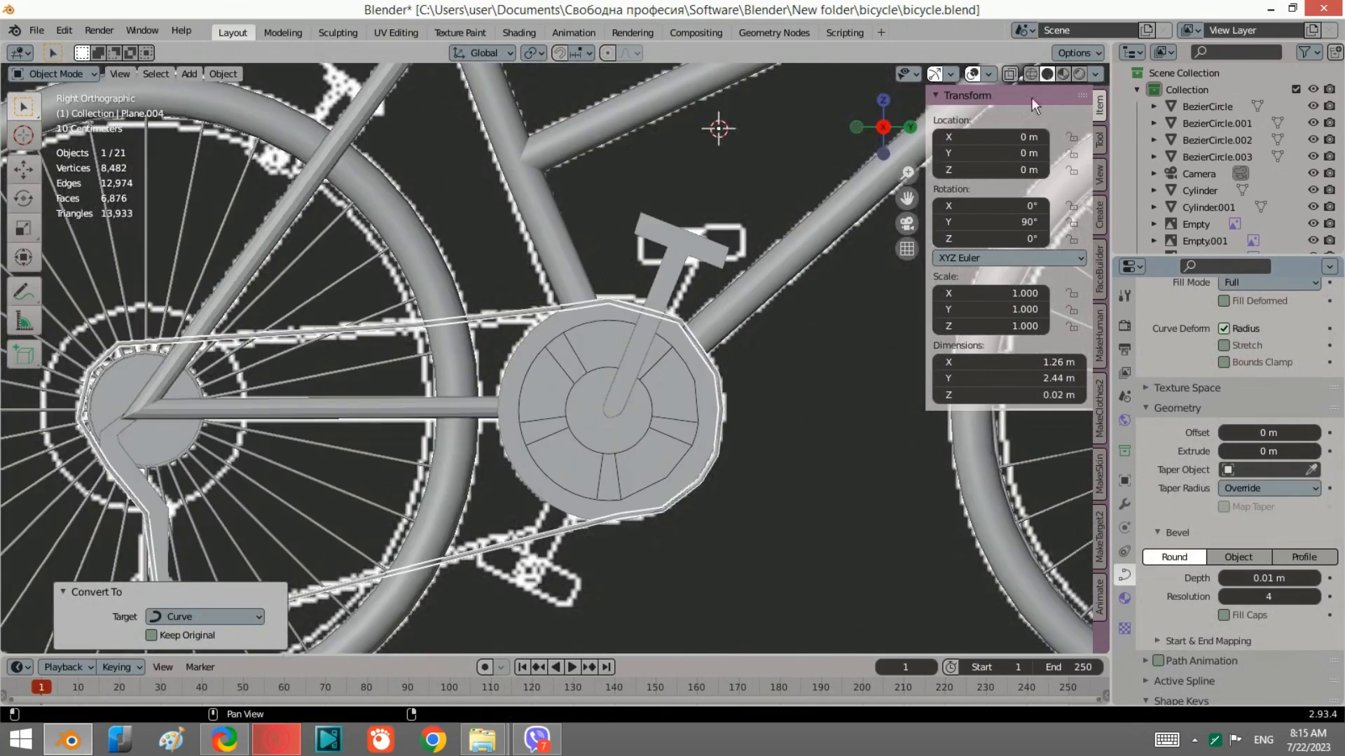
middle_drag(781, 296, 545, 423)
key(Tab)
Try to make a segment between the two control points beneath the chainring.
click(515, 482)
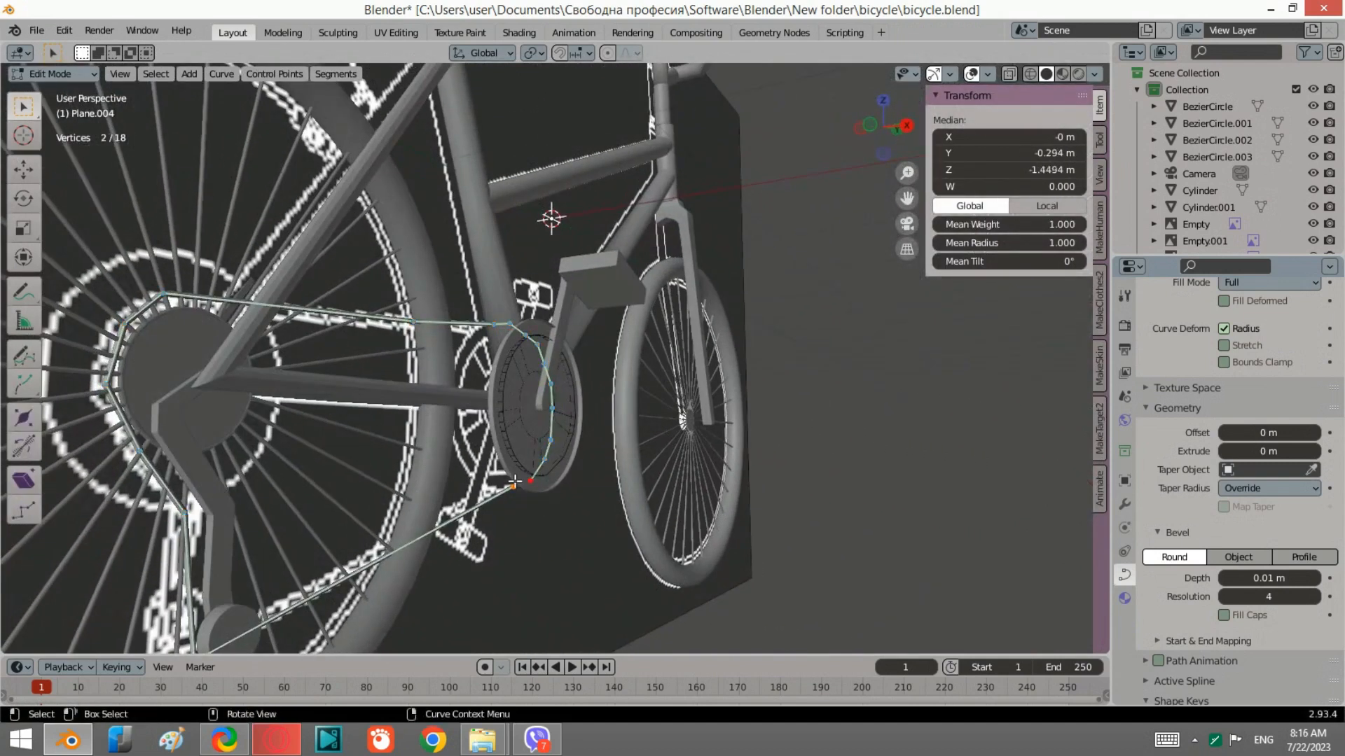
key(f)
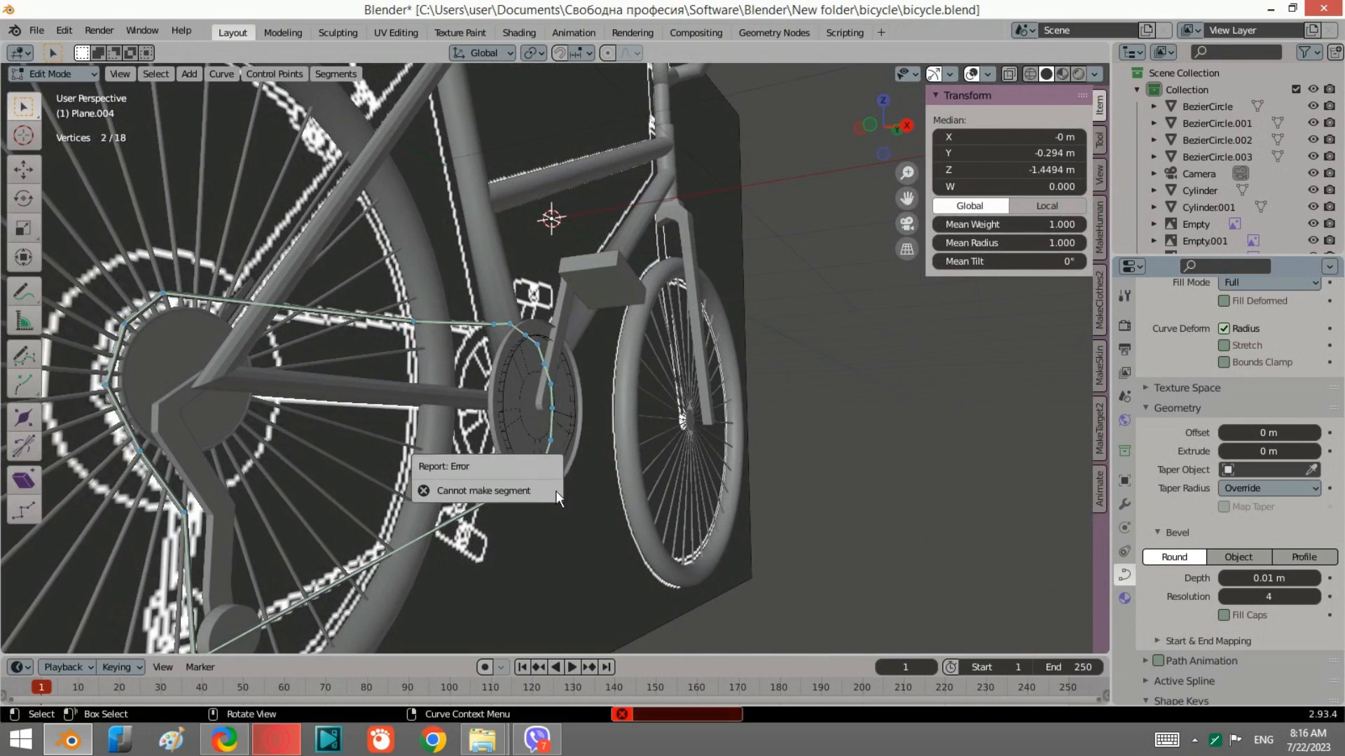
Try moving the chain's control points around the chainring about 0.18 m along X, and undo the move.
middle_drag(601, 451, 629, 446)
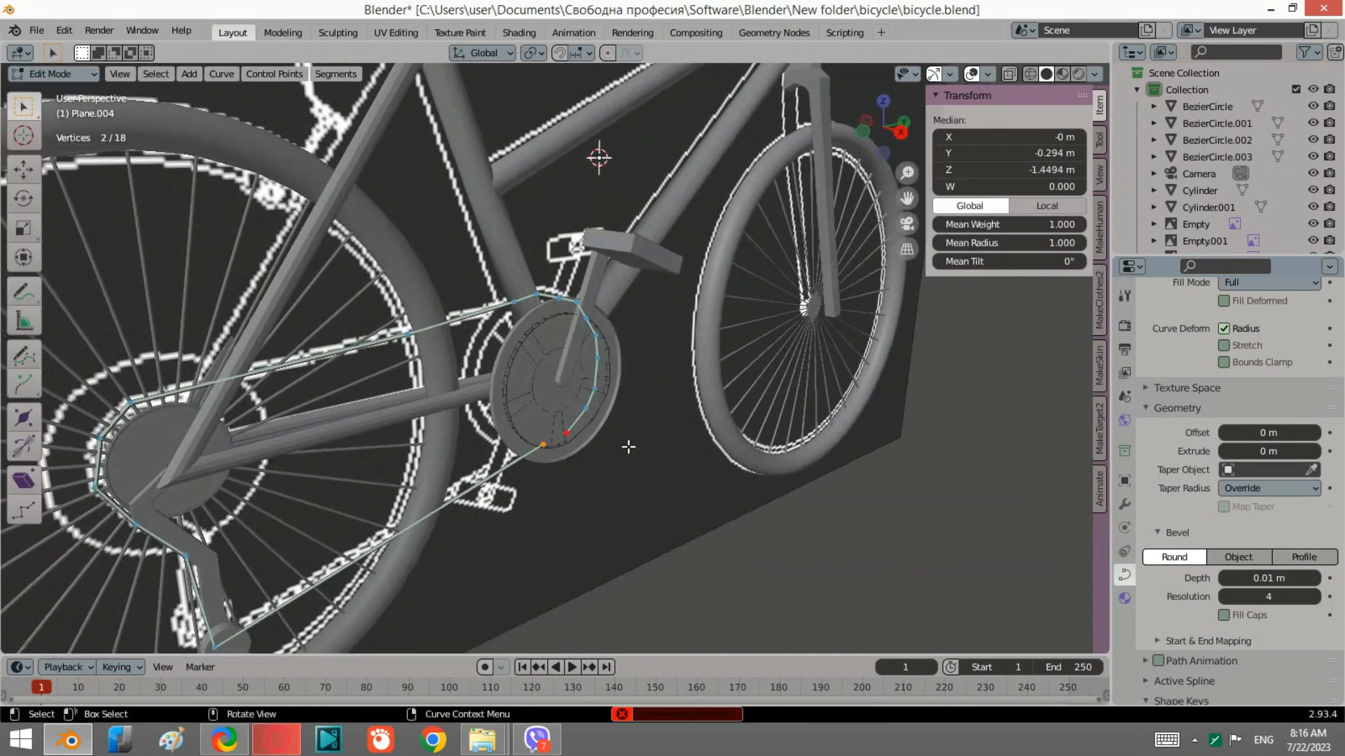
drag(650, 455, 509, 285)
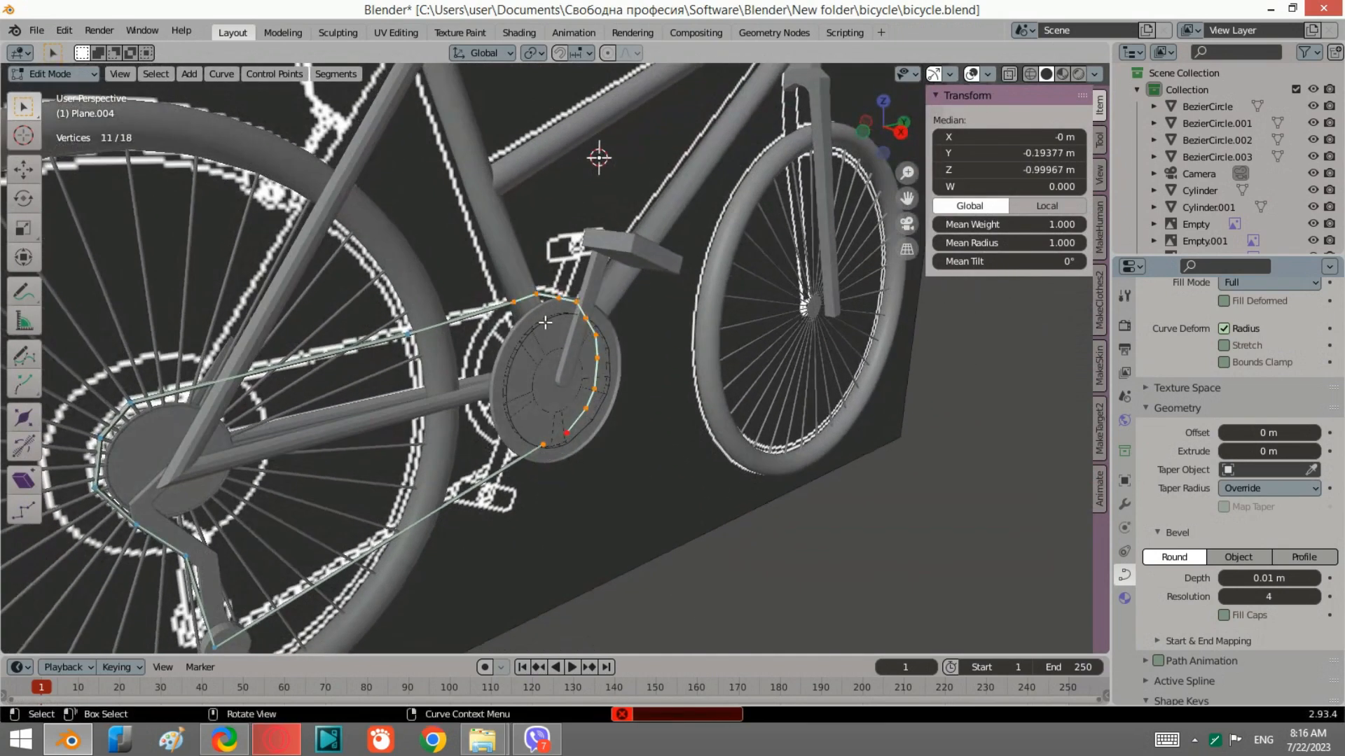
key(g)
key(x)
click(566, 338)
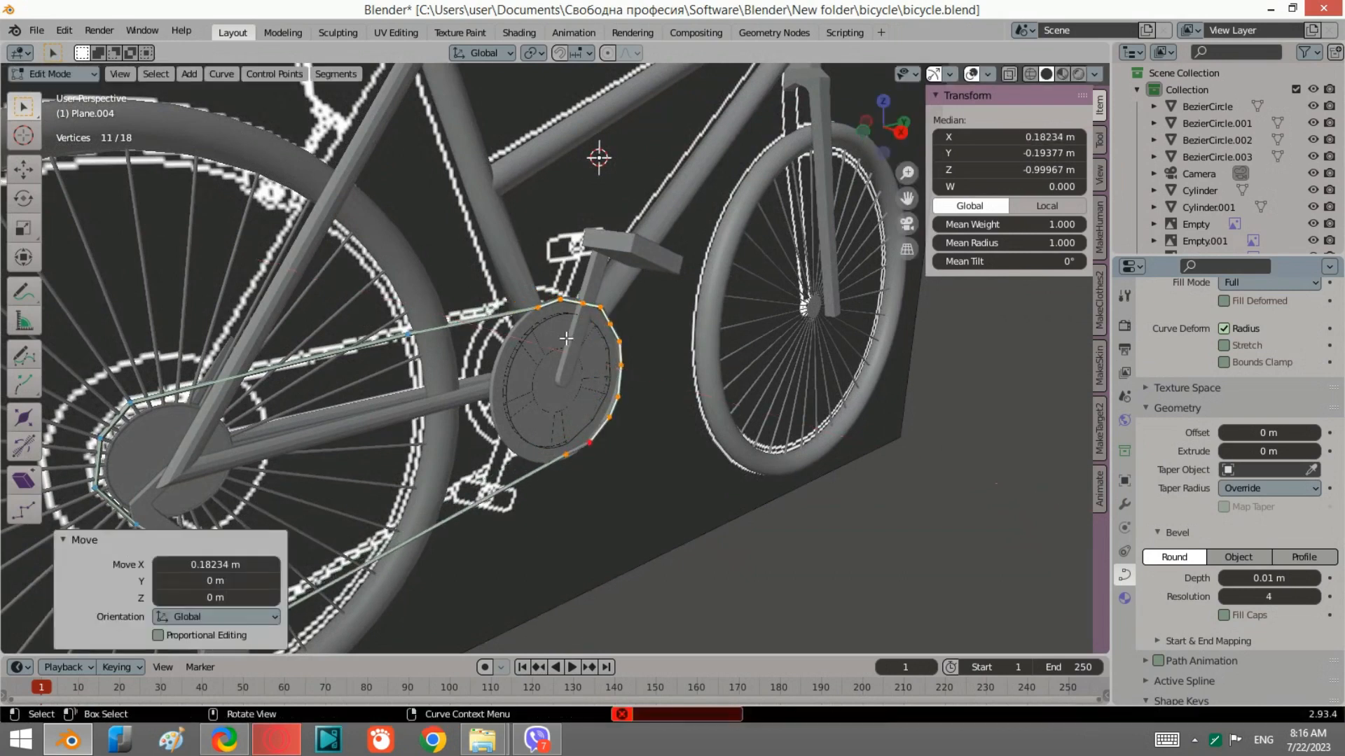
key(ctrl+z)
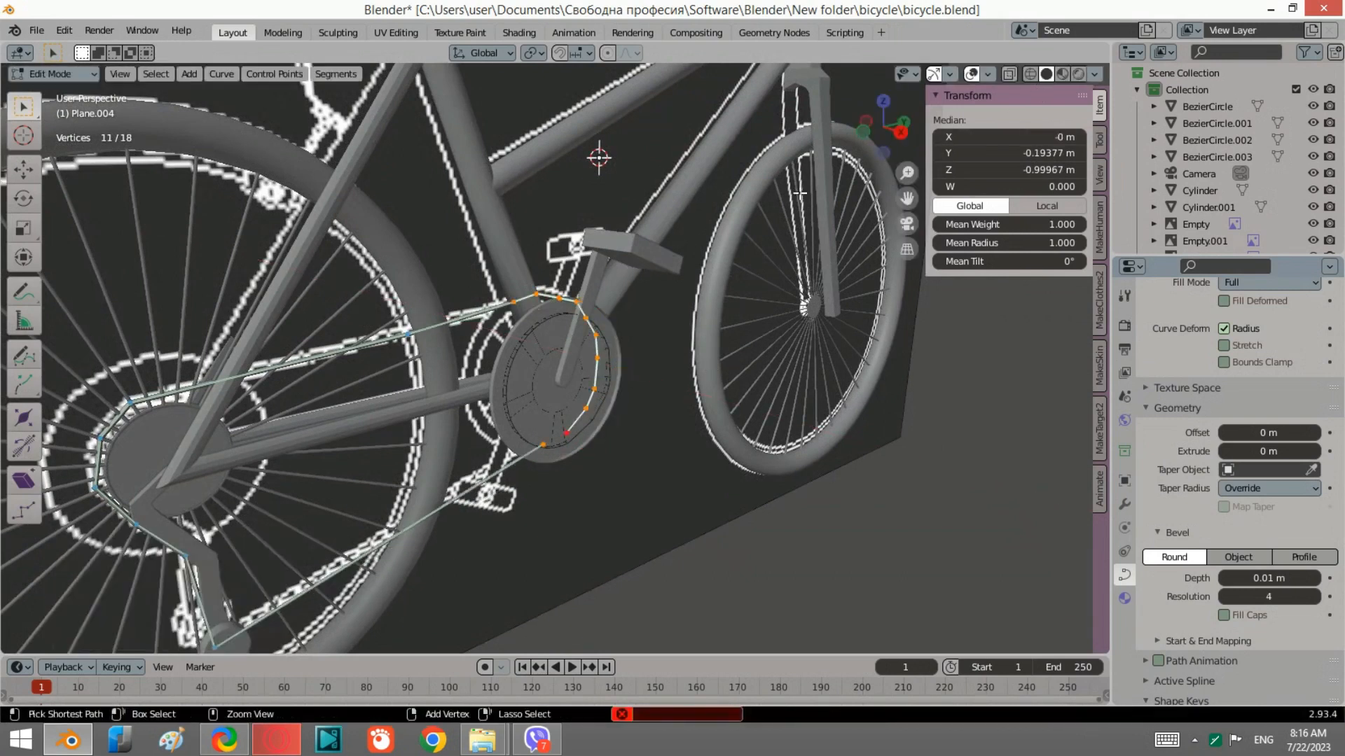
click(1035, 97)
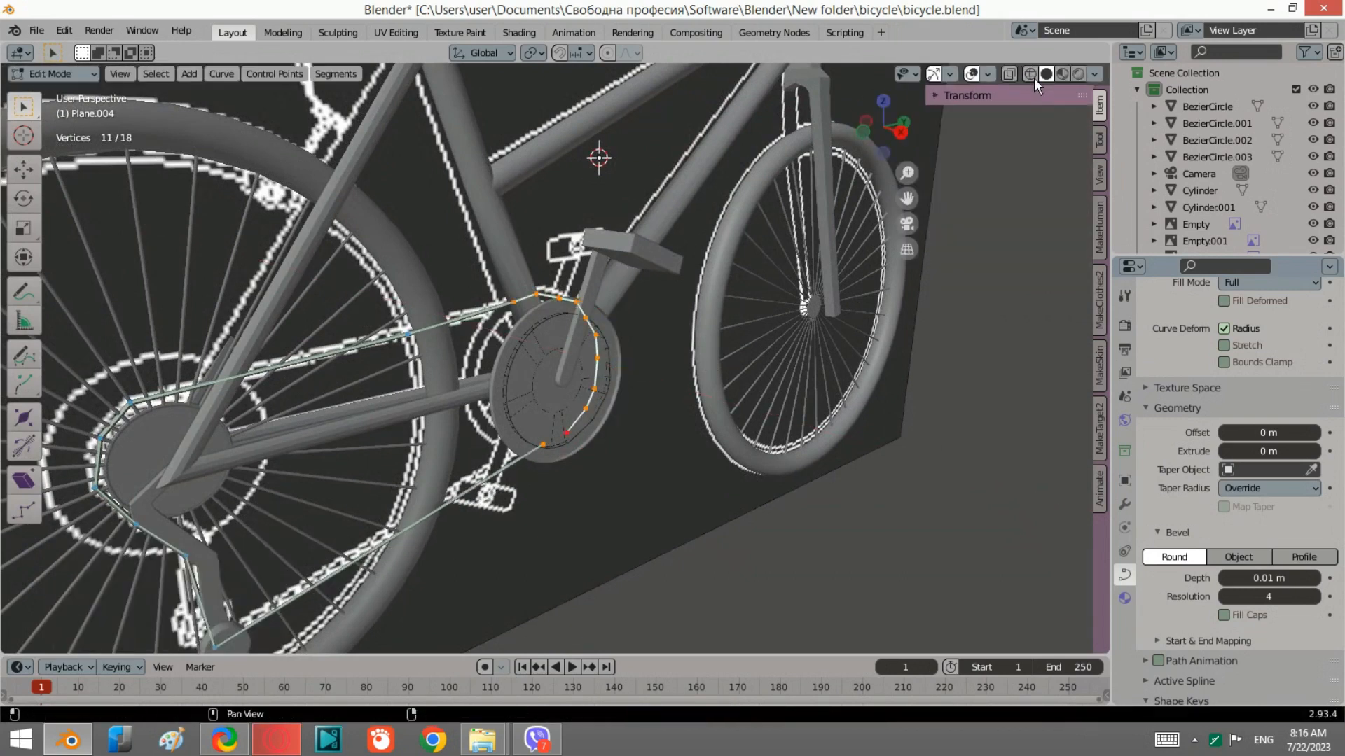
Switch to wireframe in top view and move the selected chain control points around the chainring about 0.174 m along X.
click(1030, 74)
drag(636, 495, 480, 269)
mouse_move(525, 294)
middle_down()
mouse_move(543, 326)
mouse_move(622, 385)
mouse_move(614, 417)
middle_up()
click(882, 125)
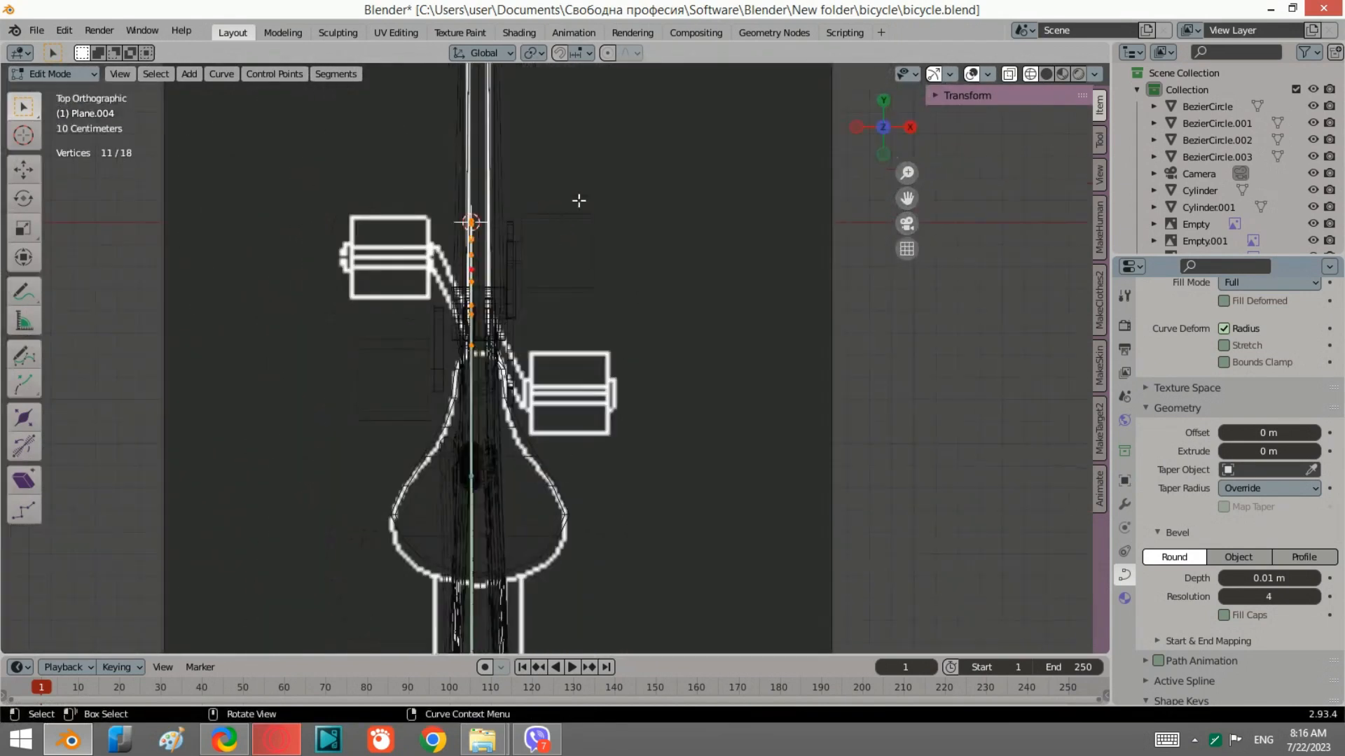
scroll(519, 225, up, 5)
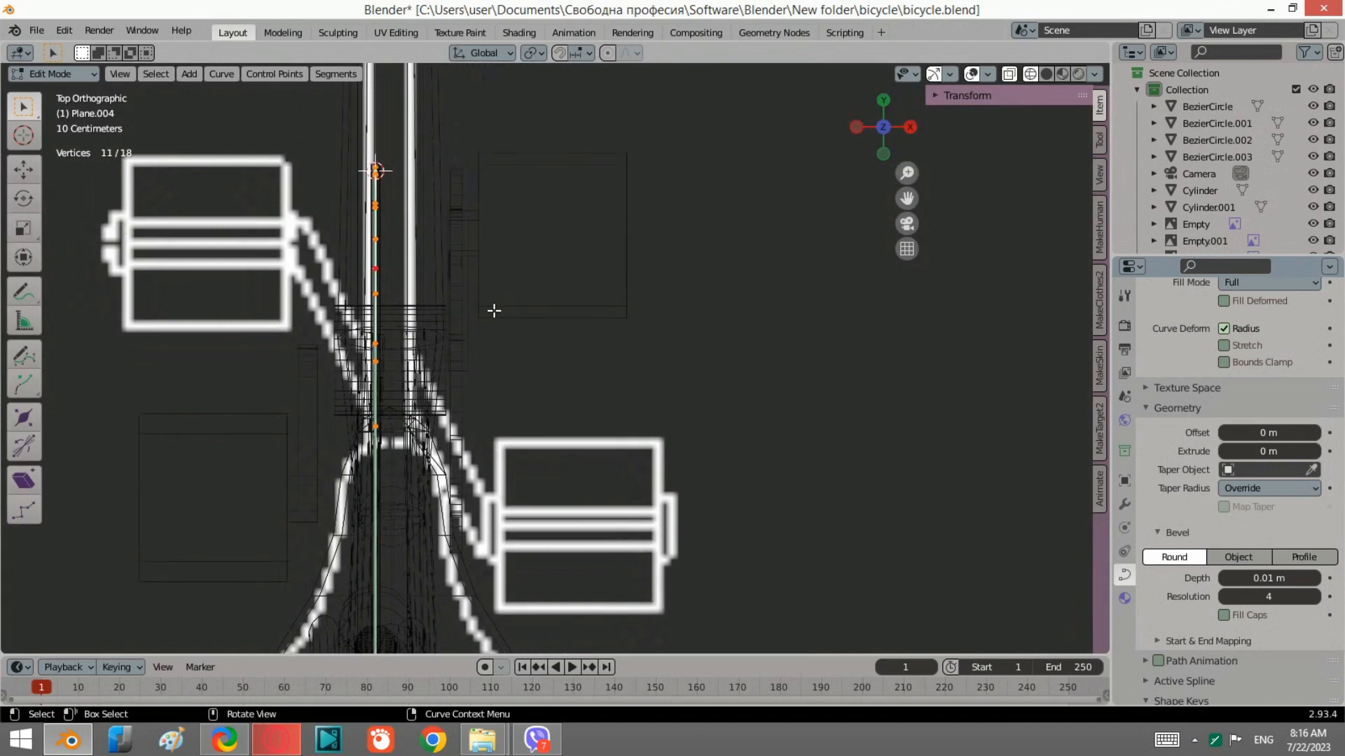
key(g)
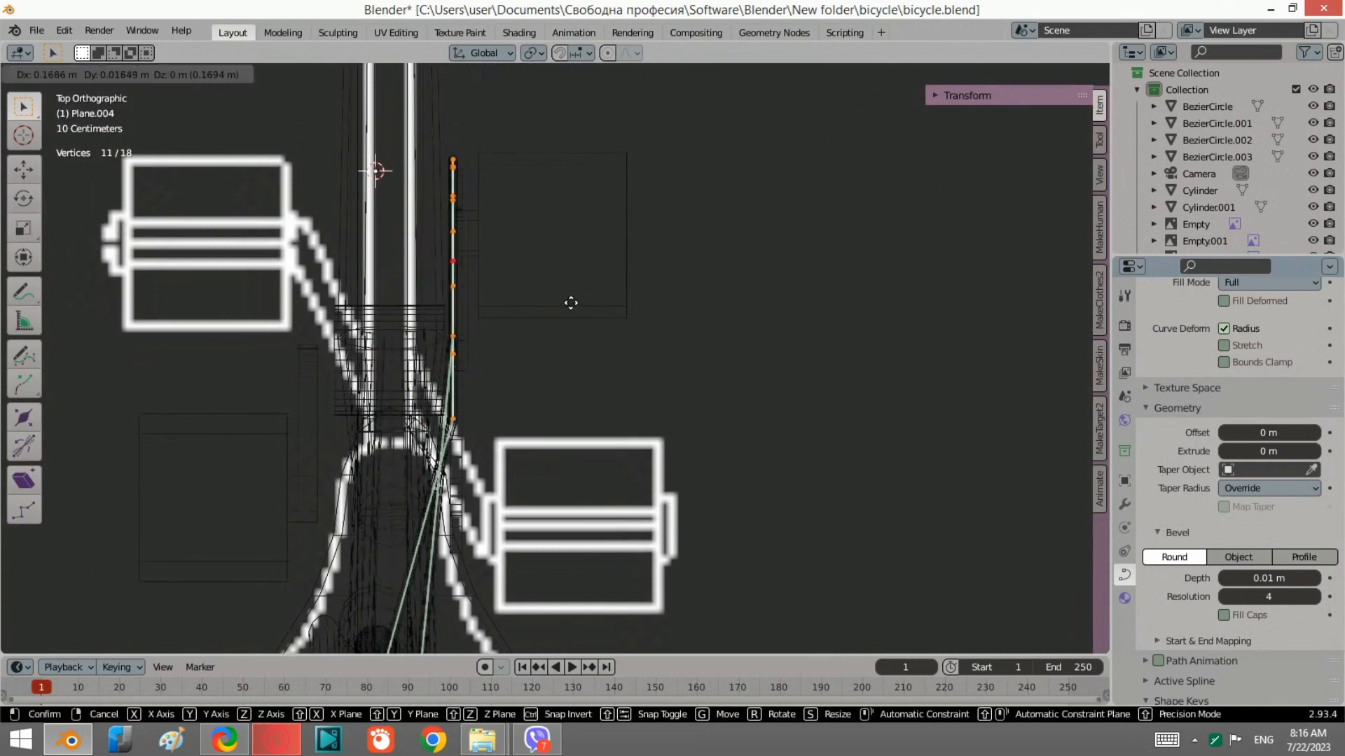
key(x)
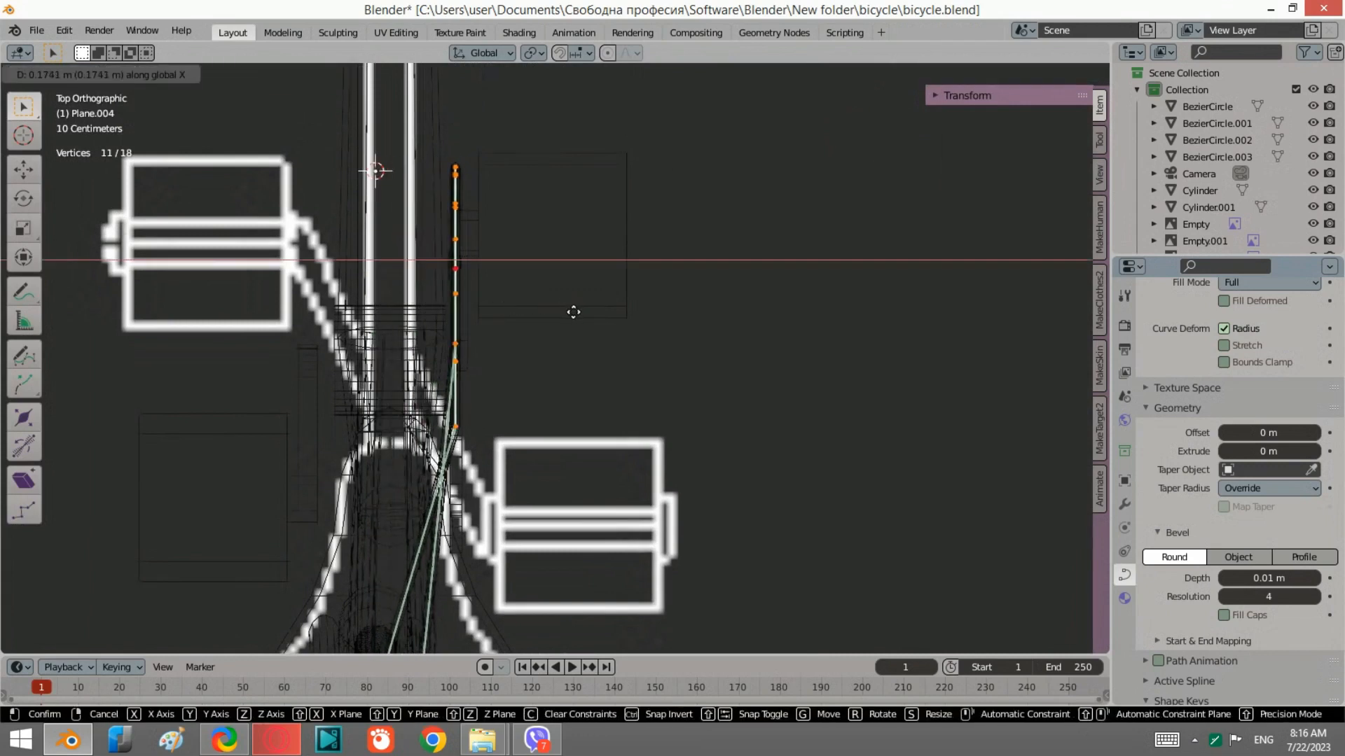
click(570, 309)
Move the control point midway along the chain's upper run about 0.062 m along X.
scroll(560, 319, down, 3)
middle_drag(550, 329, 618, 145)
scroll(624, 224, down, 2)
scroll(625, 224, down, 1)
scroll(392, 365, up, 4)
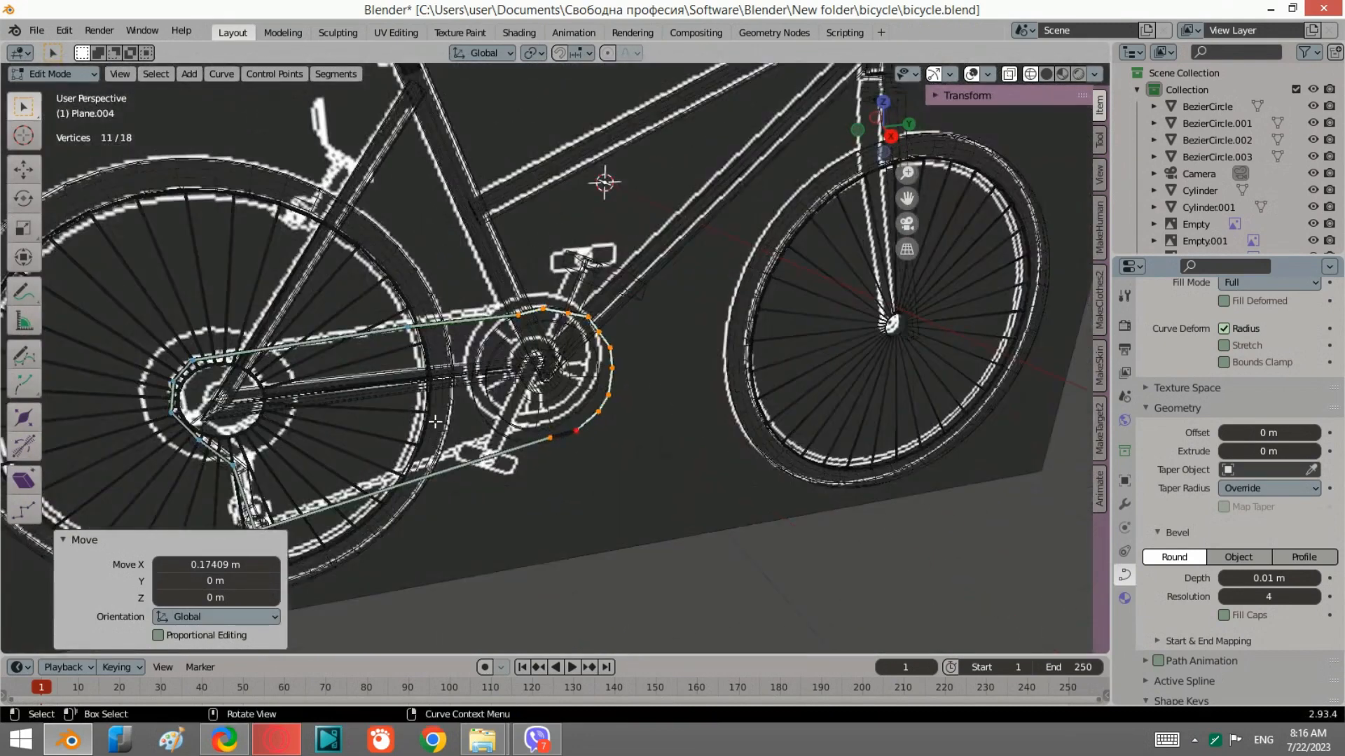
shift+middle_drag(436, 421, 747, 330)
scroll(529, 329, up, 2)
middle_drag(528, 329, 656, 166)
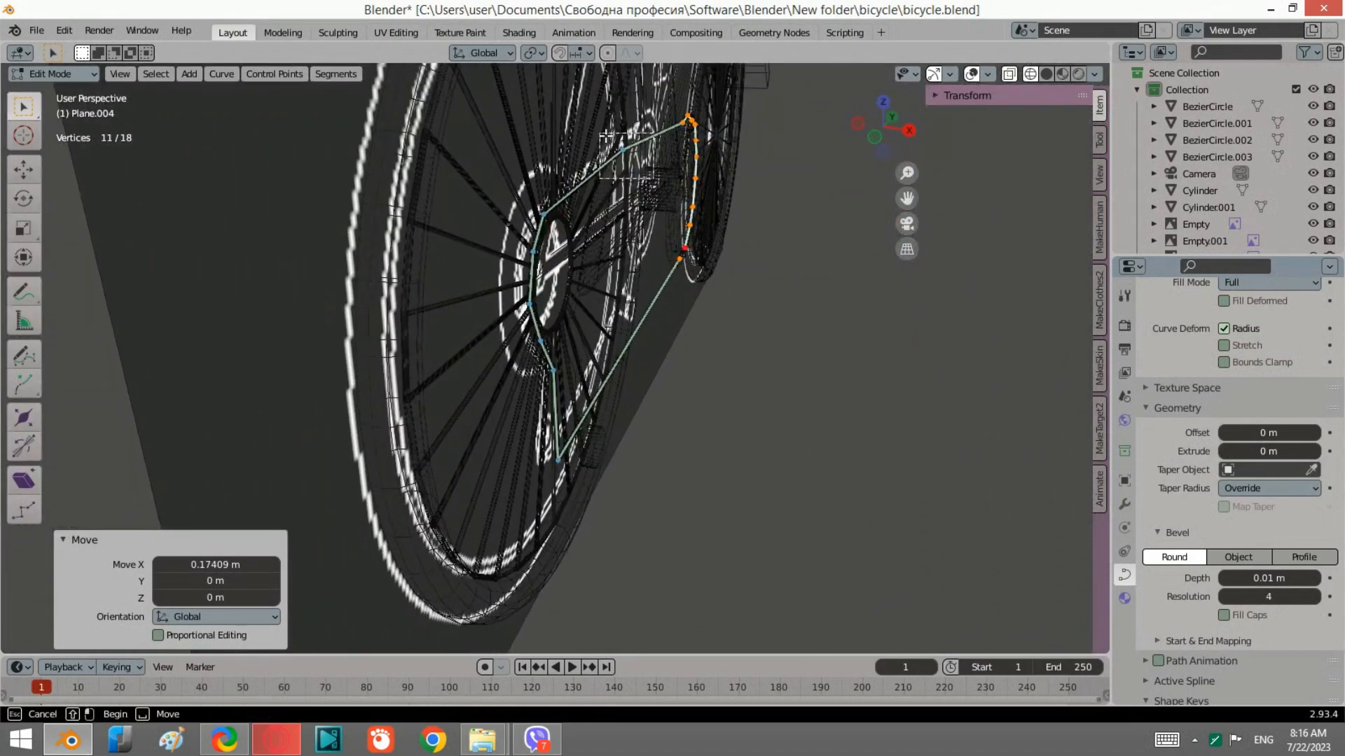
click(634, 144)
key(g)
key(x)
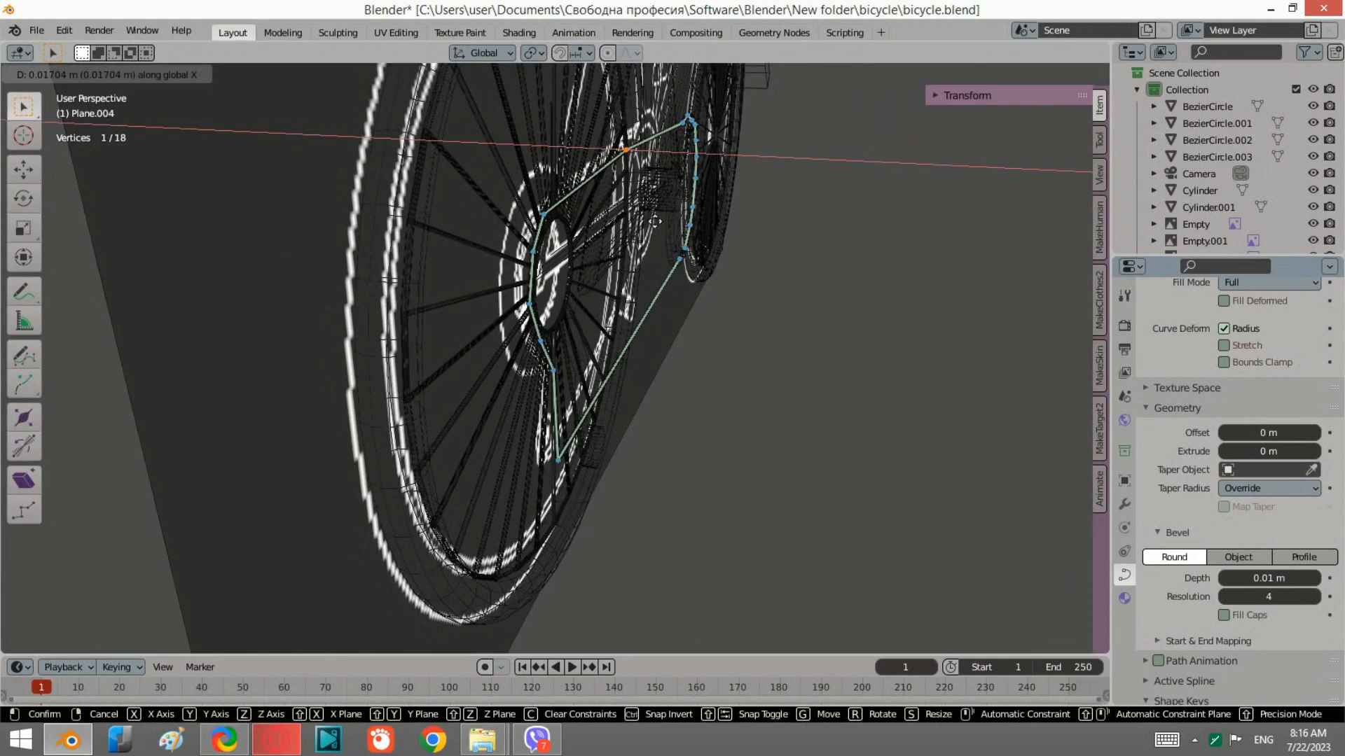
click(662, 222)
Move the two chain control points beside the rear derailleur outward along X.
middle_drag(662, 223, 398, 306)
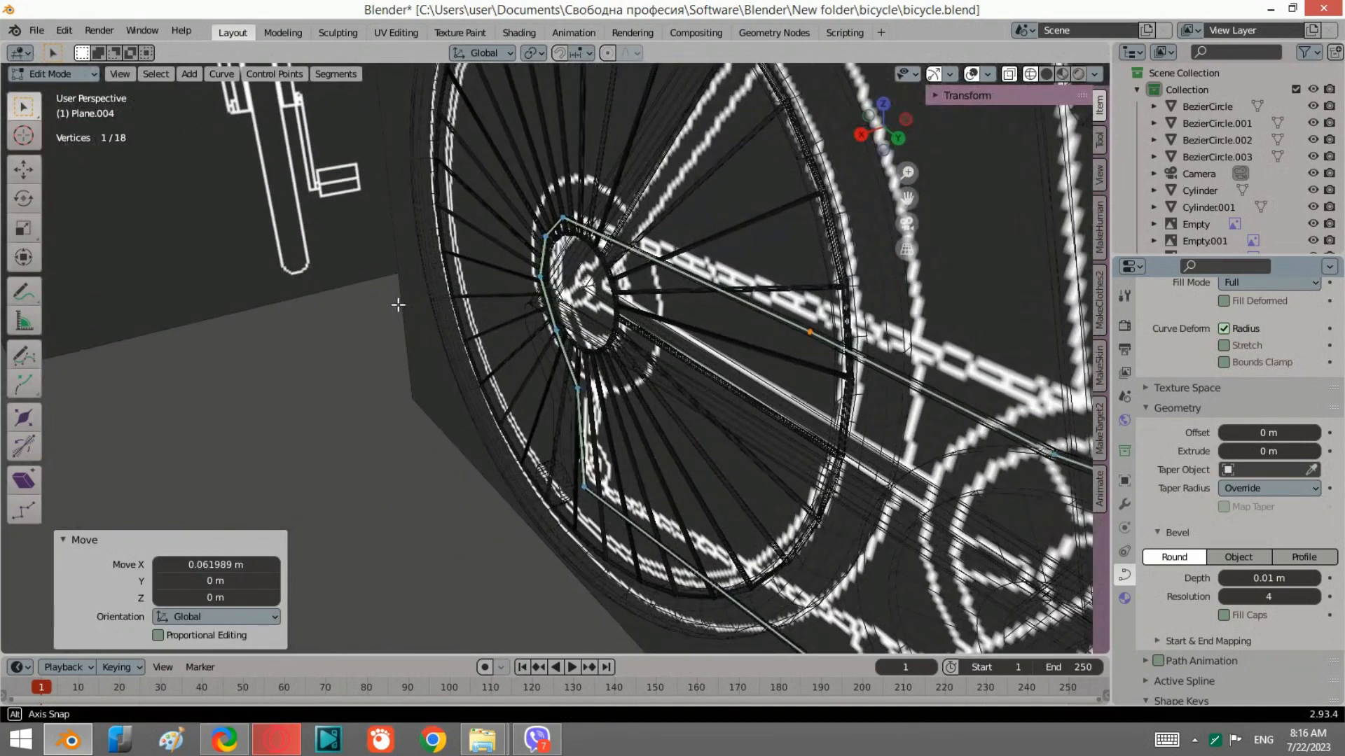
drag(639, 547, 563, 406)
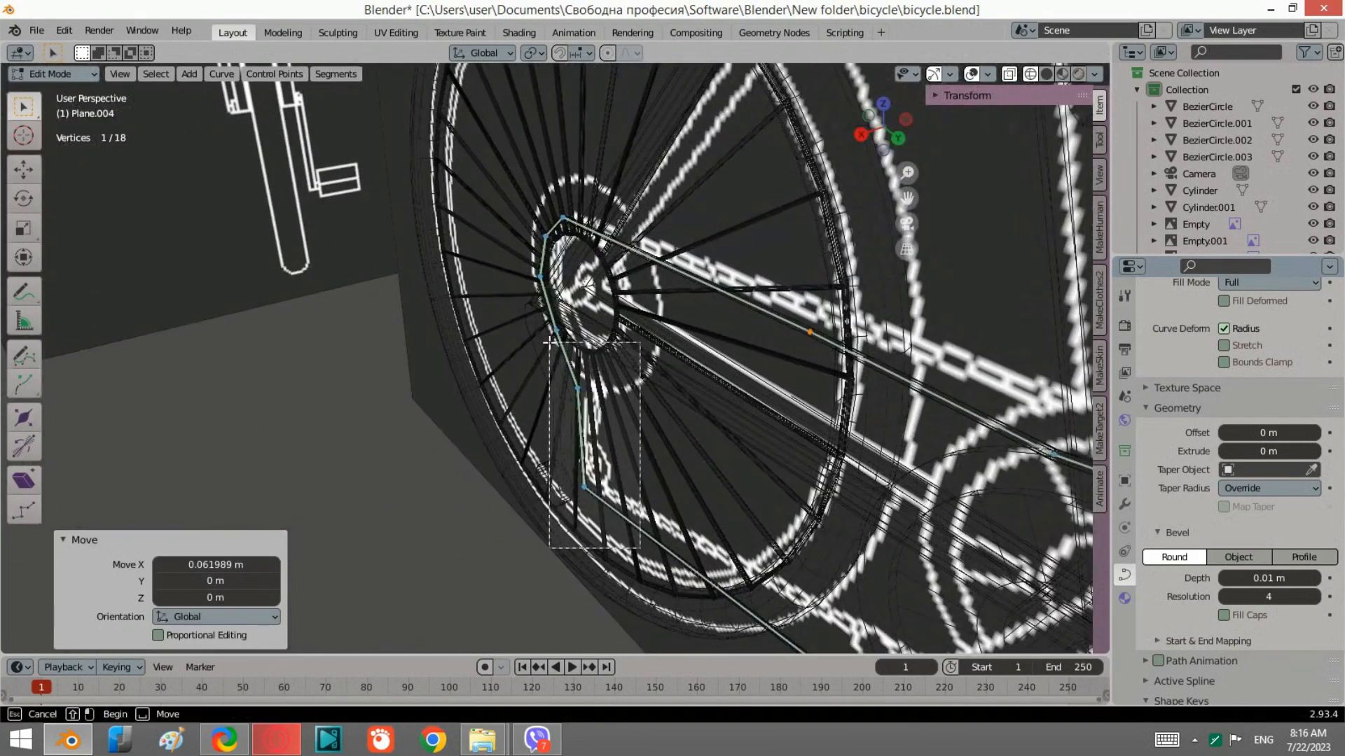
drag(563, 355, 564, 354)
key(g)
key(x)
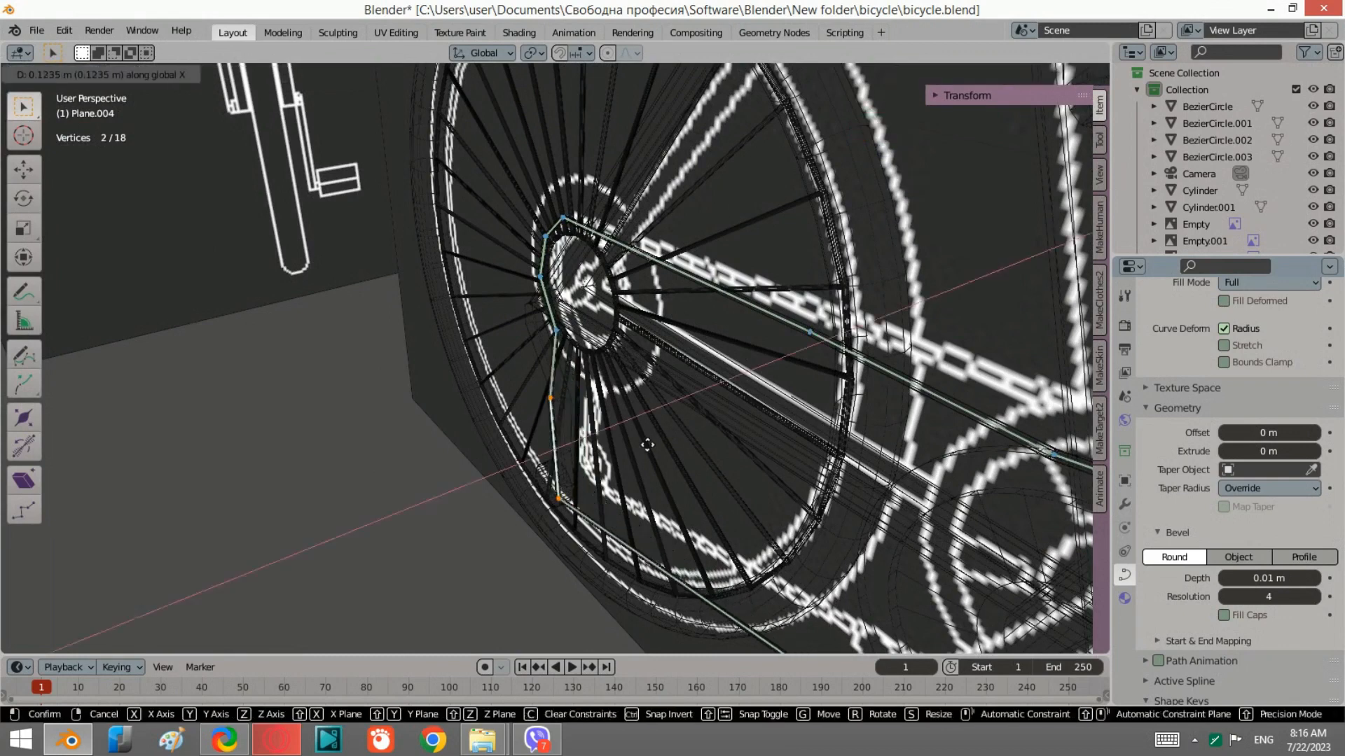
click(634, 439)
Move the four chain control points around the rear sprocket about 0.012 m along X.
middle_drag(634, 440, 730, 358)
scroll(559, 382, up, 8)
drag(541, 351, 453, 112)
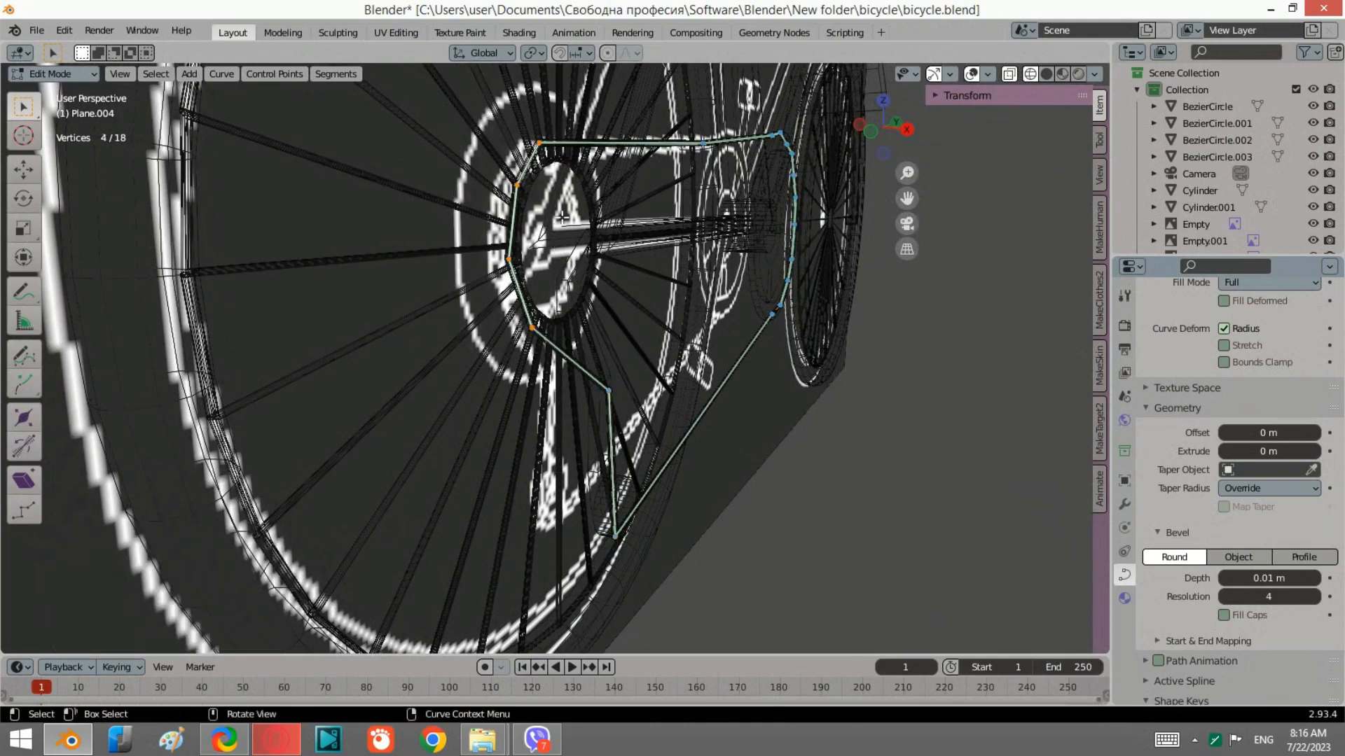
key(g)
key(x)
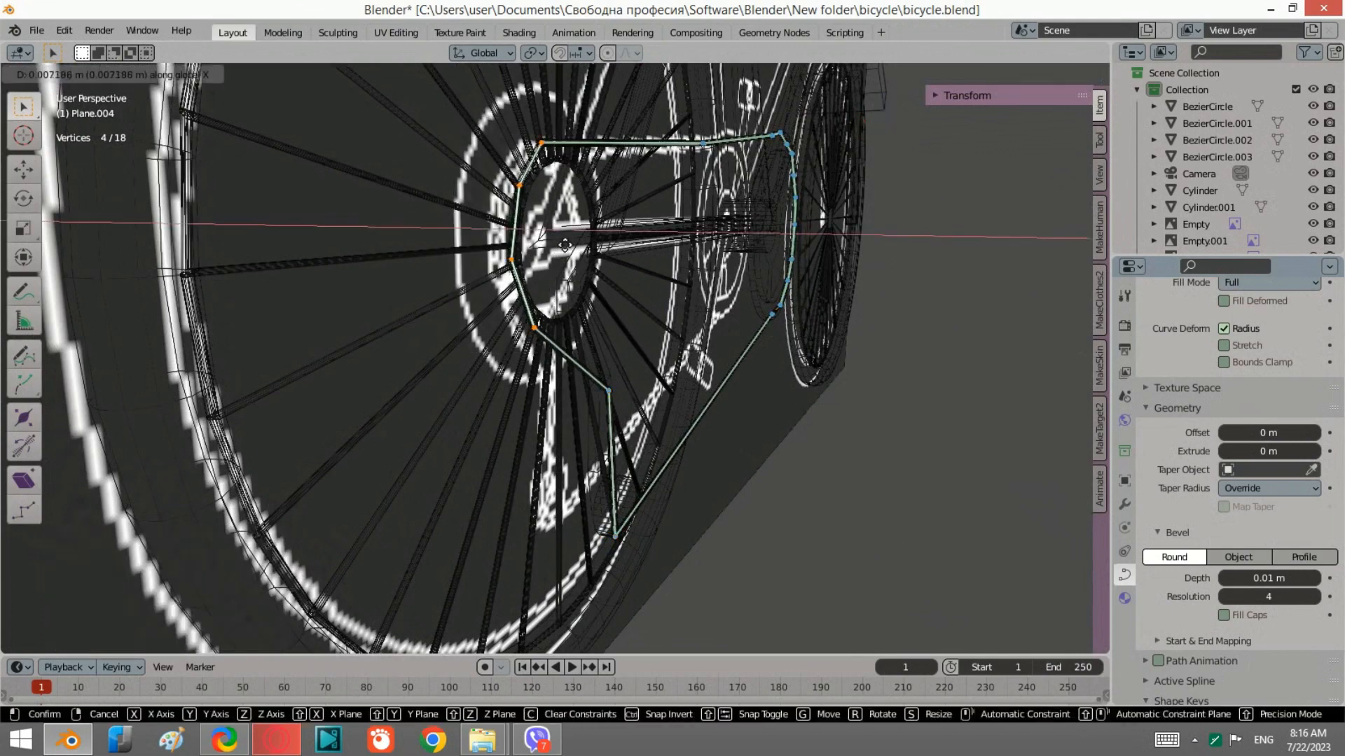
click(568, 246)
In right view, move the two upper chain control points at the rear sprocket inward to follow its rim.
middle_drag(568, 246, 789, 173)
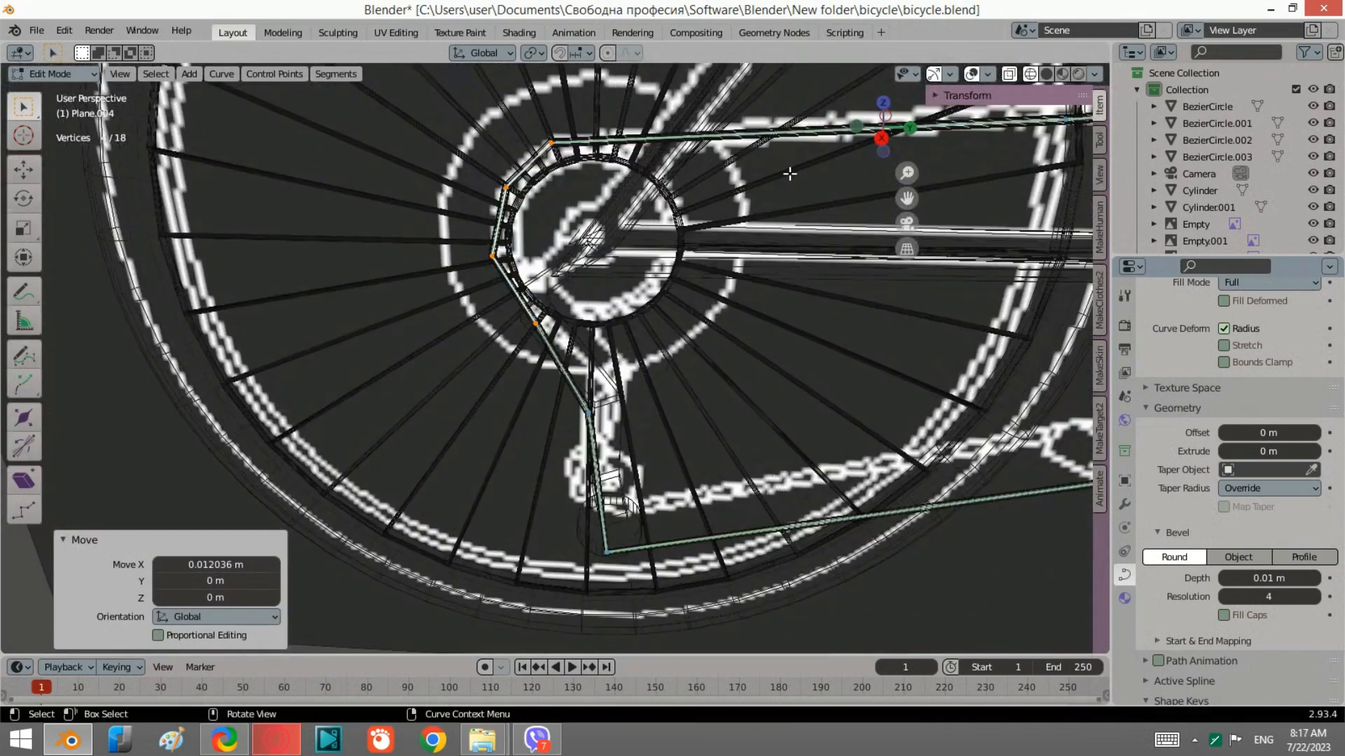
click(881, 138)
shift+middle_drag(551, 160, 546, 187)
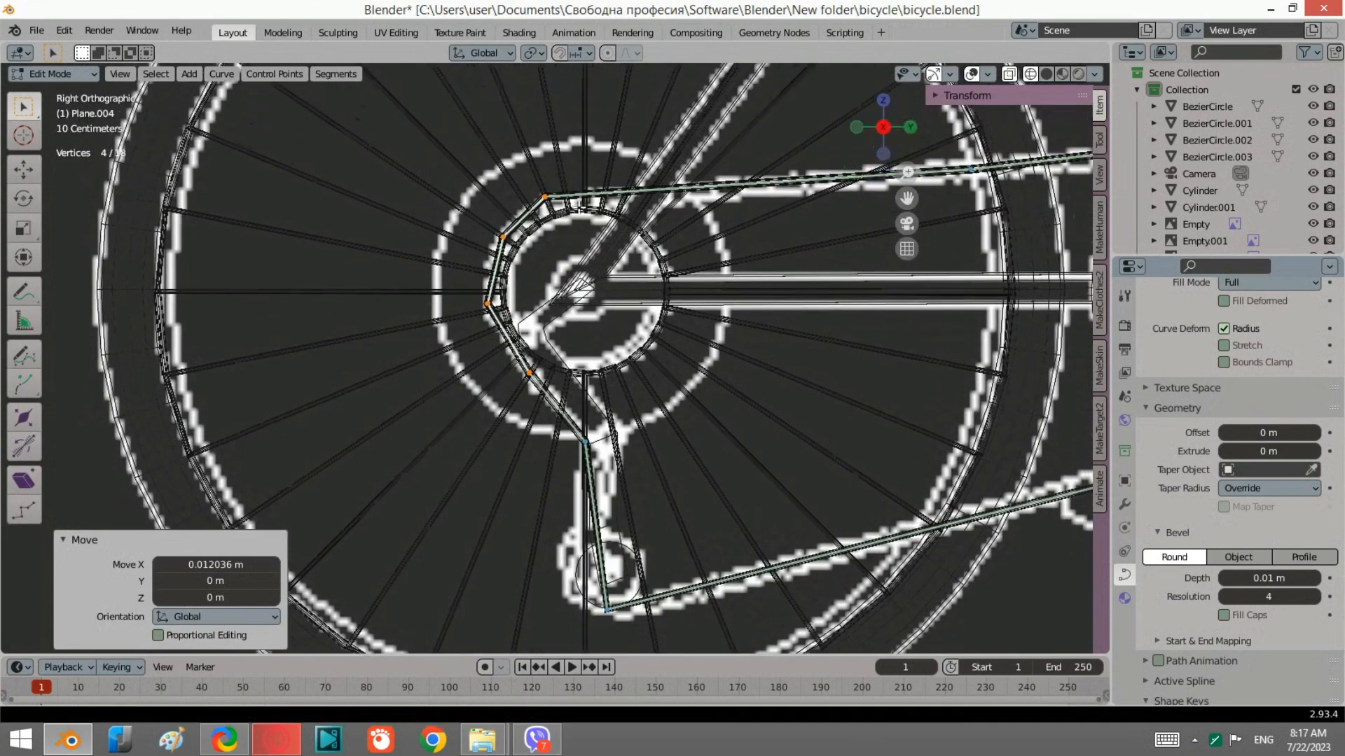
click(545, 189)
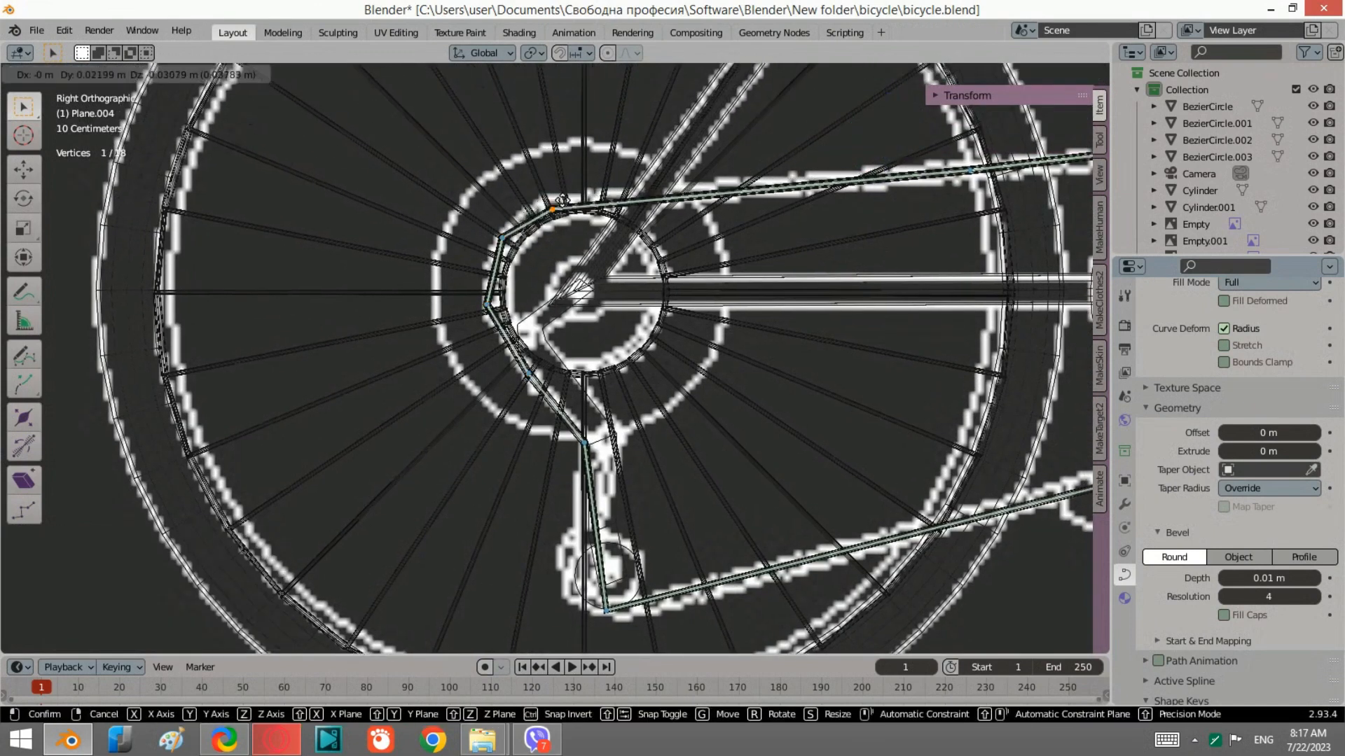
click(562, 201)
click(502, 238)
key(g)
click(455, 225)
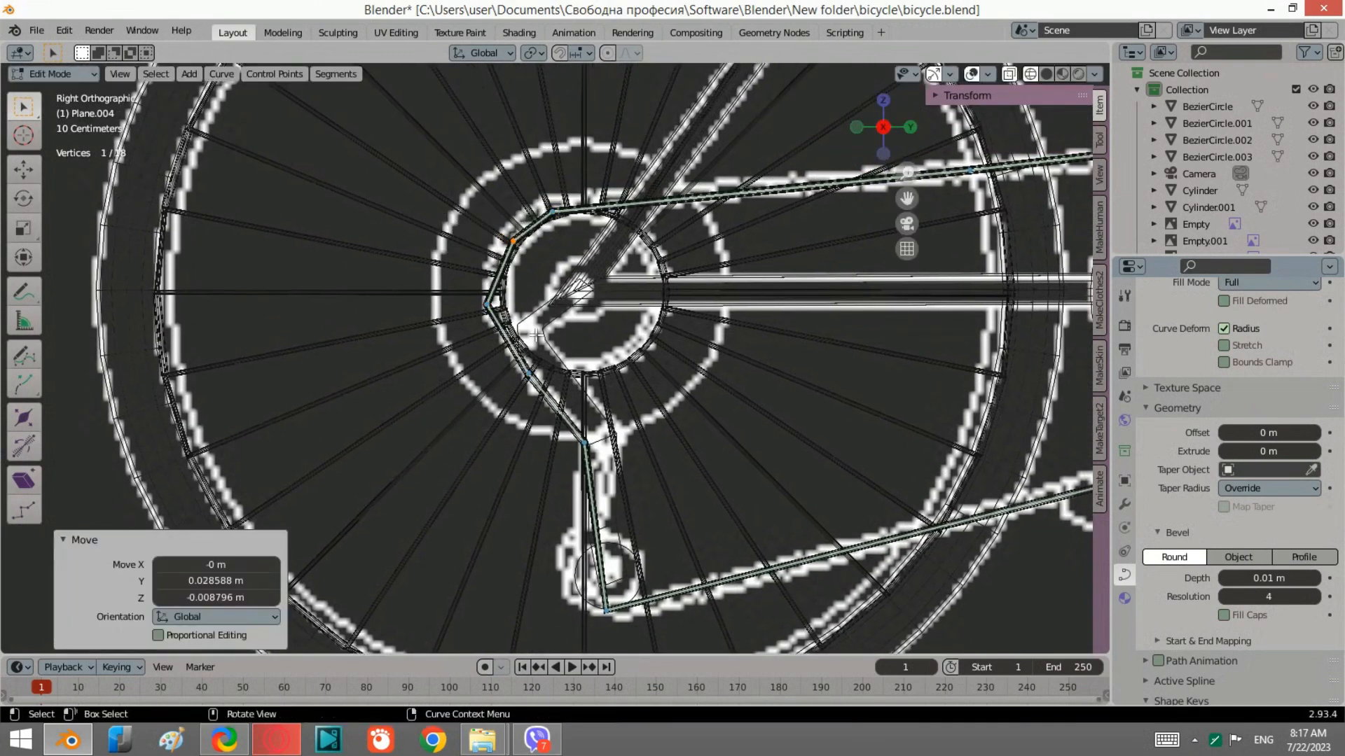
Move the two remaining control points behind and below the rear sprocket closer to its rim.
click(488, 304)
key(g)
click(472, 287)
scroll(490, 336, down, 4)
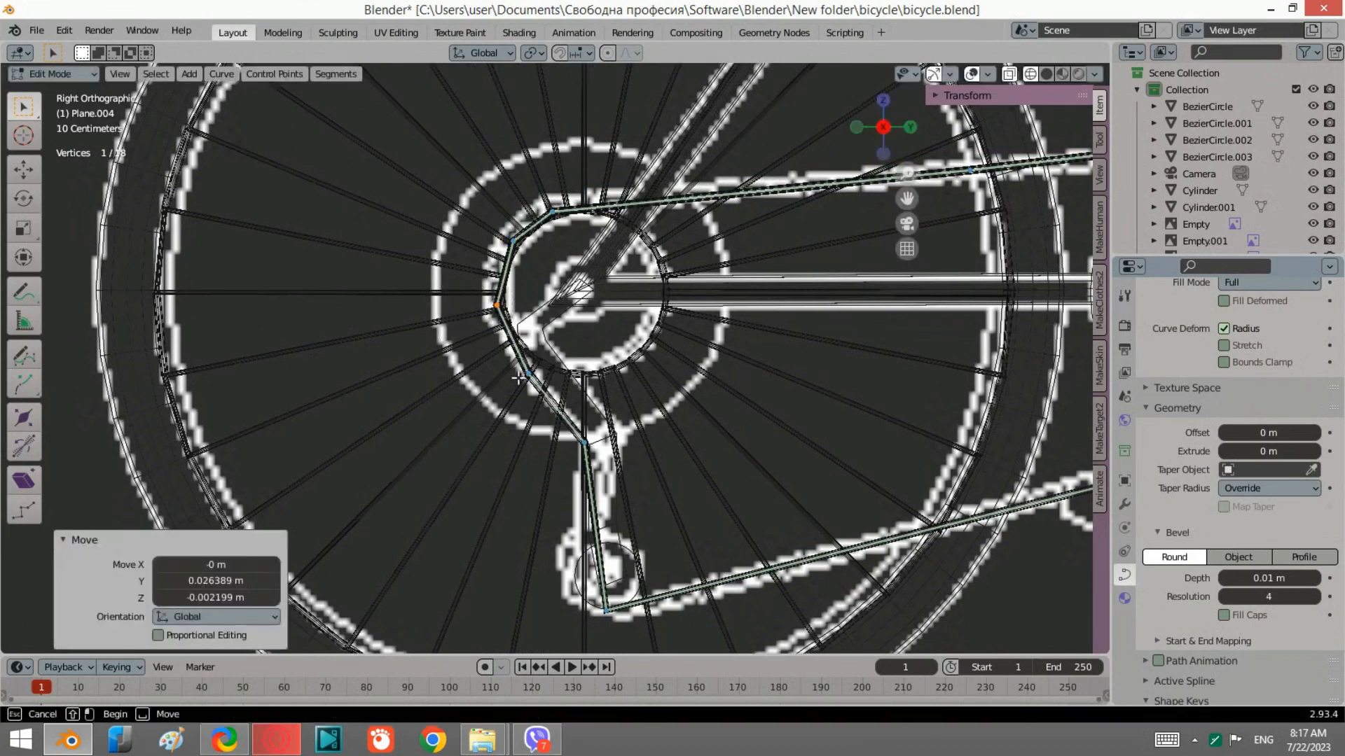
scroll(509, 387, down, 2)
scroll(510, 388, up, 2)
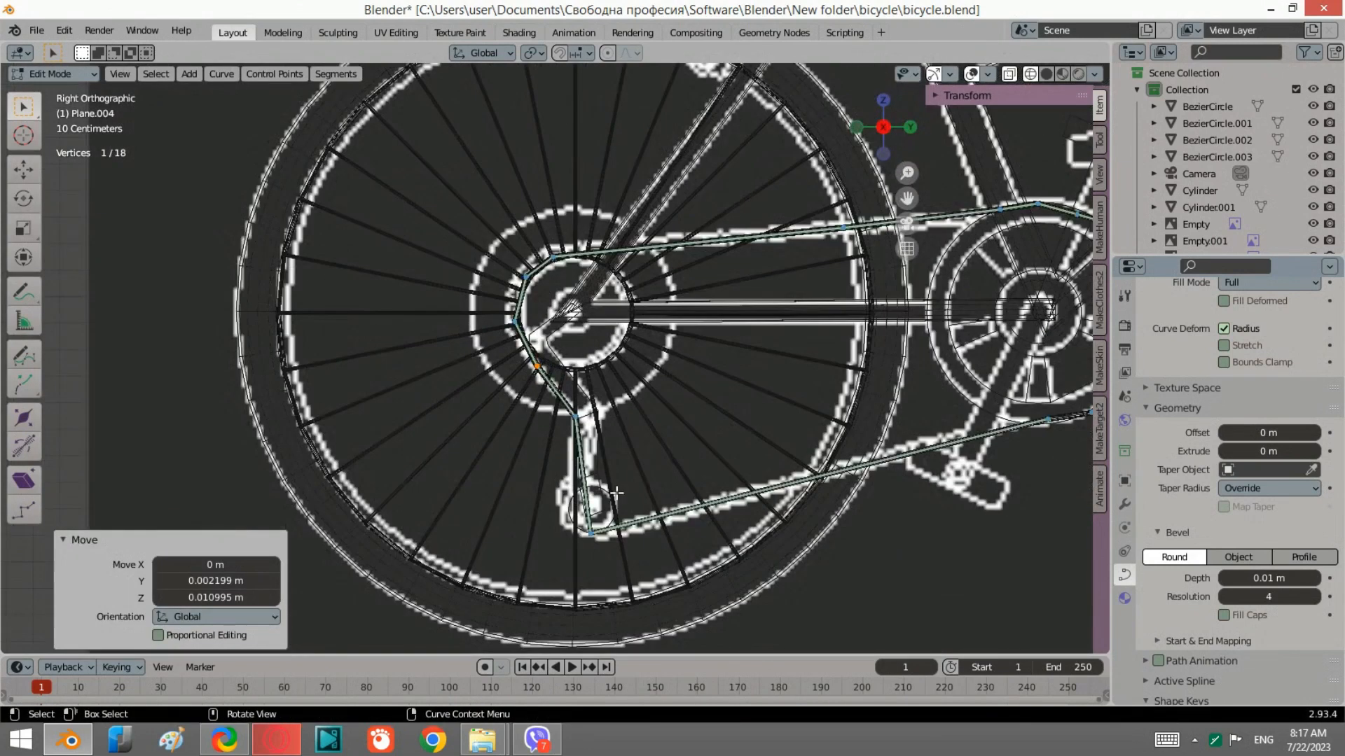
Subdivide the chain segment running down the rear derailleur and shift the new midpoint slightly backward above the lower pulley.
drag(645, 567, 543, 404)
right_click(507, 337)
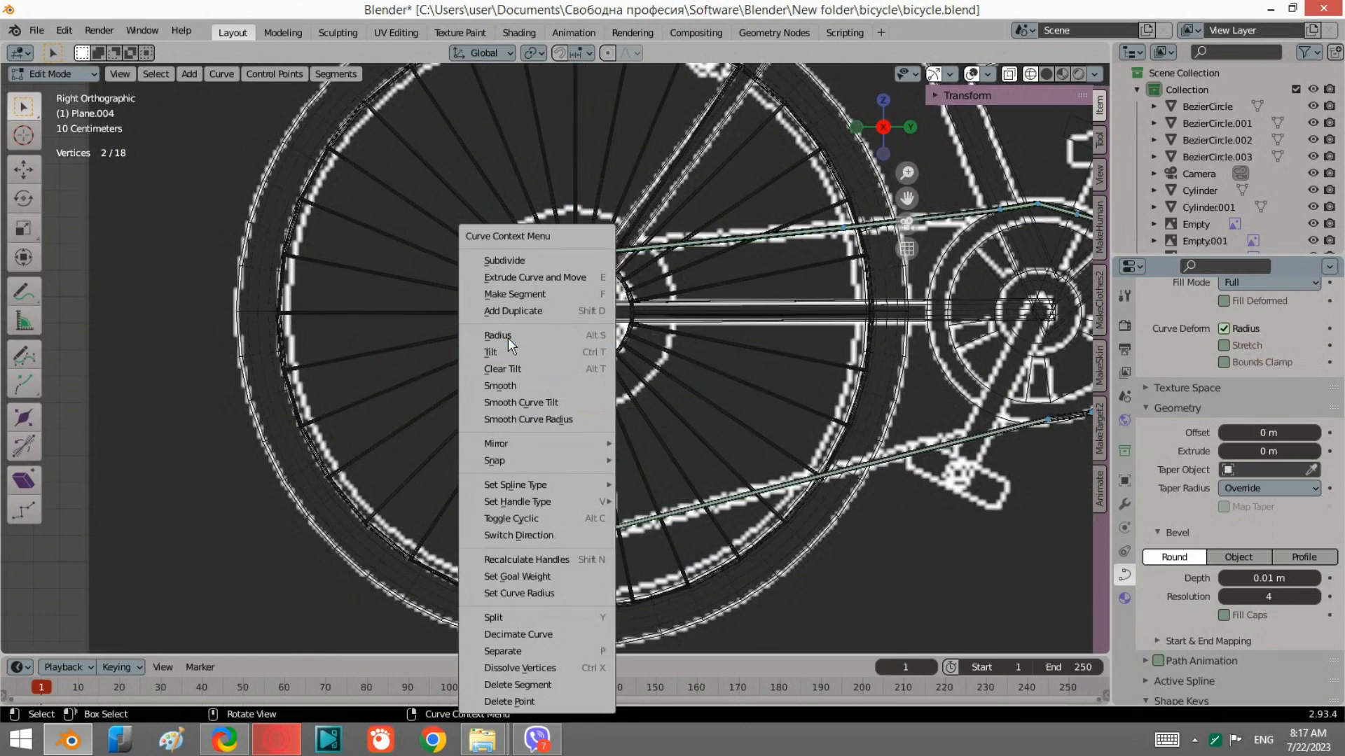
click(501, 261)
drag(582, 468, 574, 470)
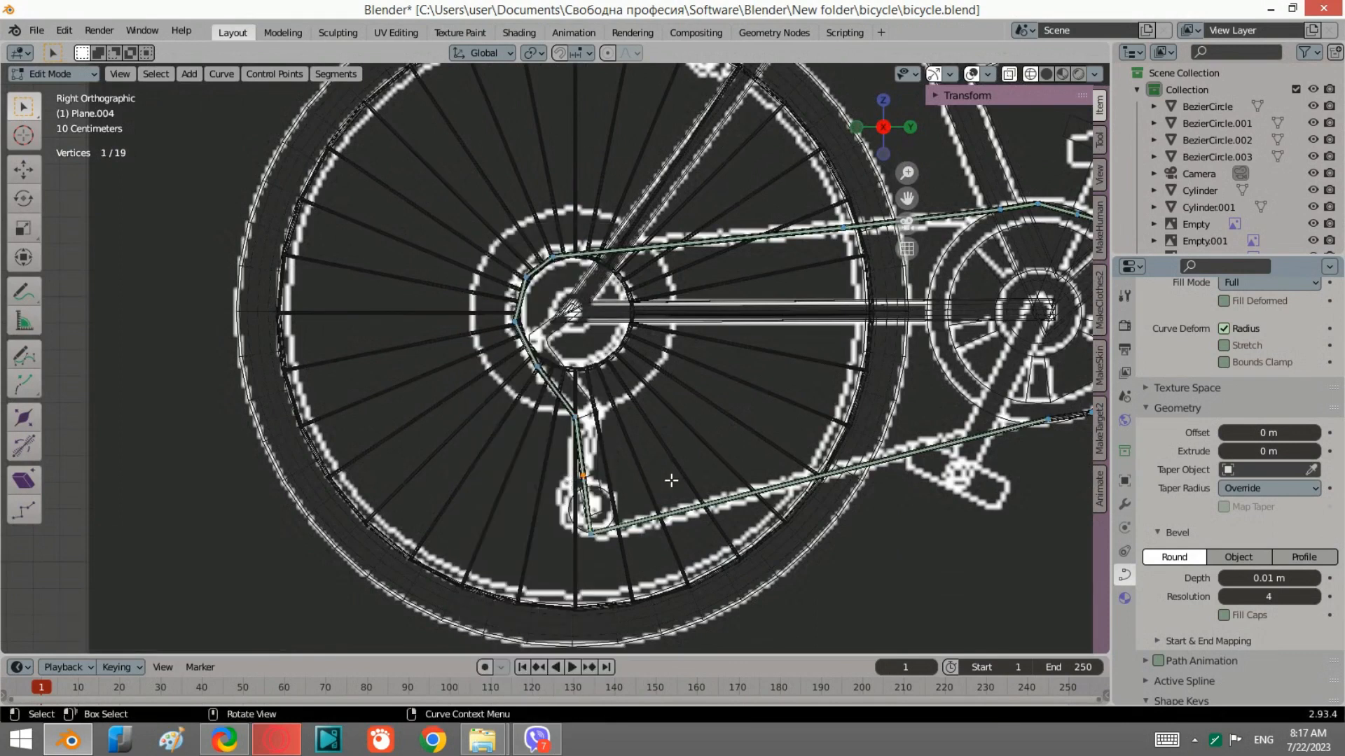
key(g)
click(659, 483)
Subdivide the segment beside the lower pulley and move its midpoint about -0.057 m in Y and -0.016 m in Z.
shift+drag(656, 590, 561, 519)
right_click(573, 507)
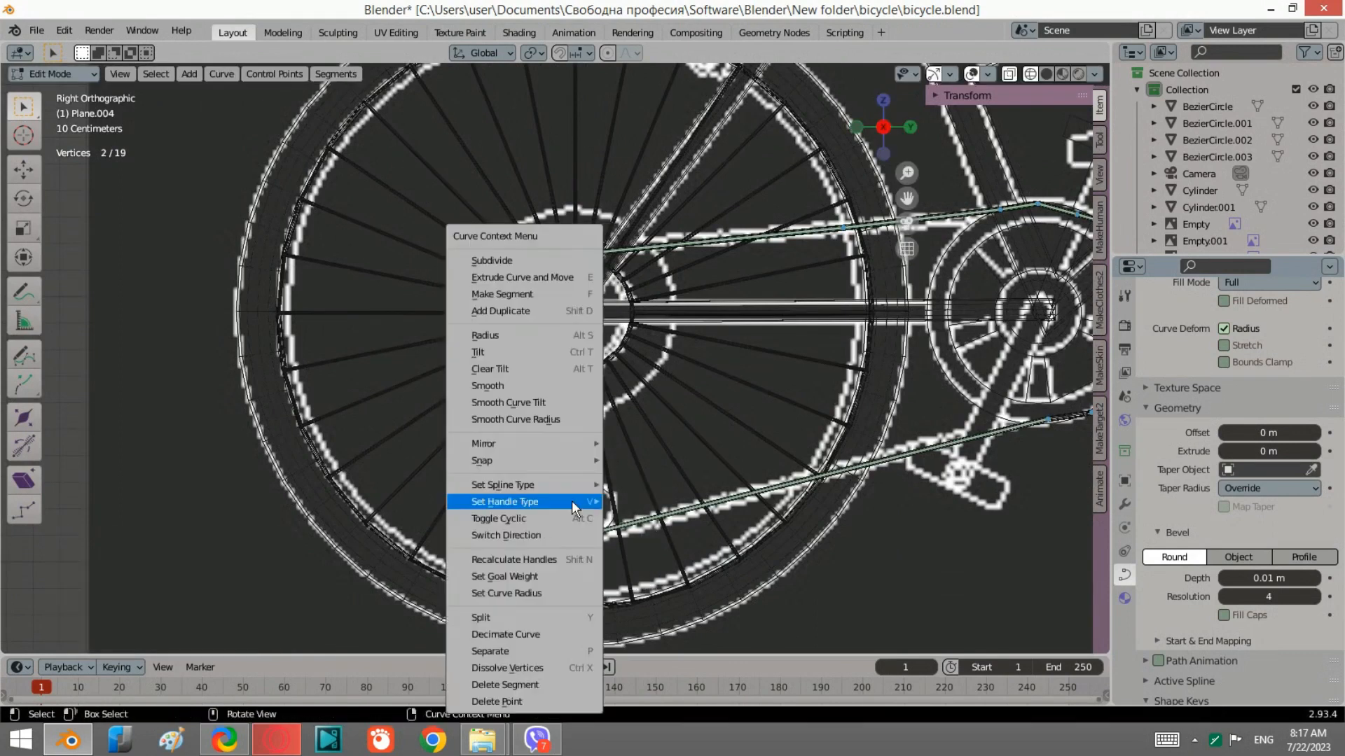
click(490, 261)
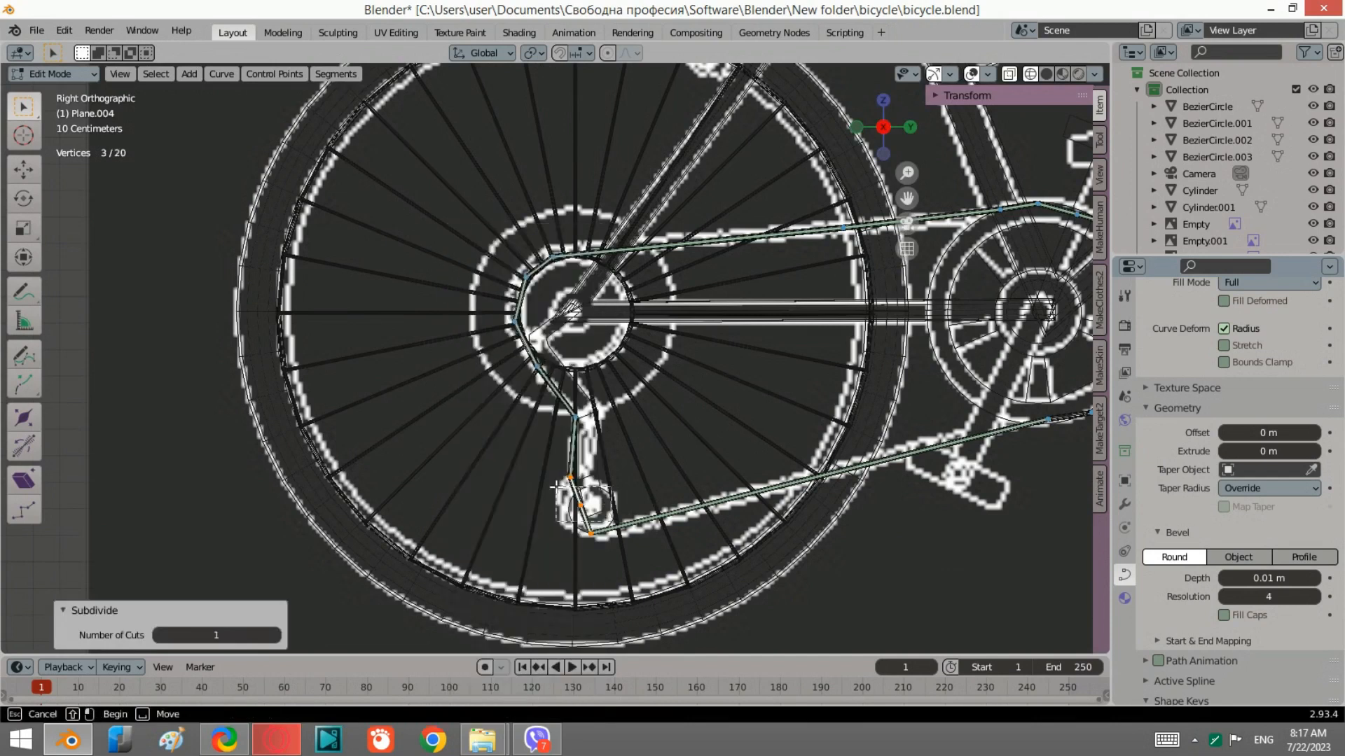
click(580, 505)
key(g)
click(638, 509)
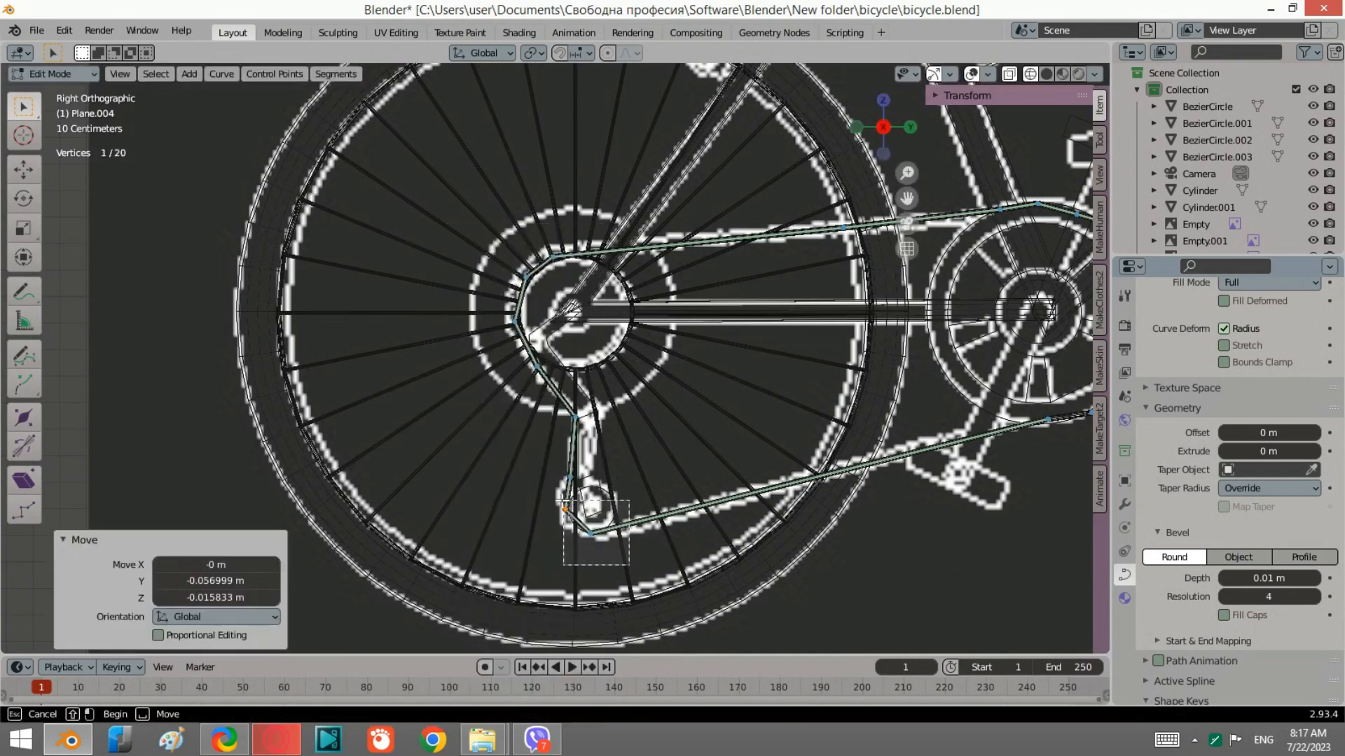
Subdivide the chain's lowest corner segment and move the new point about -0.019 m in Y and -0.038 m in Z.
shift+click(574, 506)
right_click(574, 506)
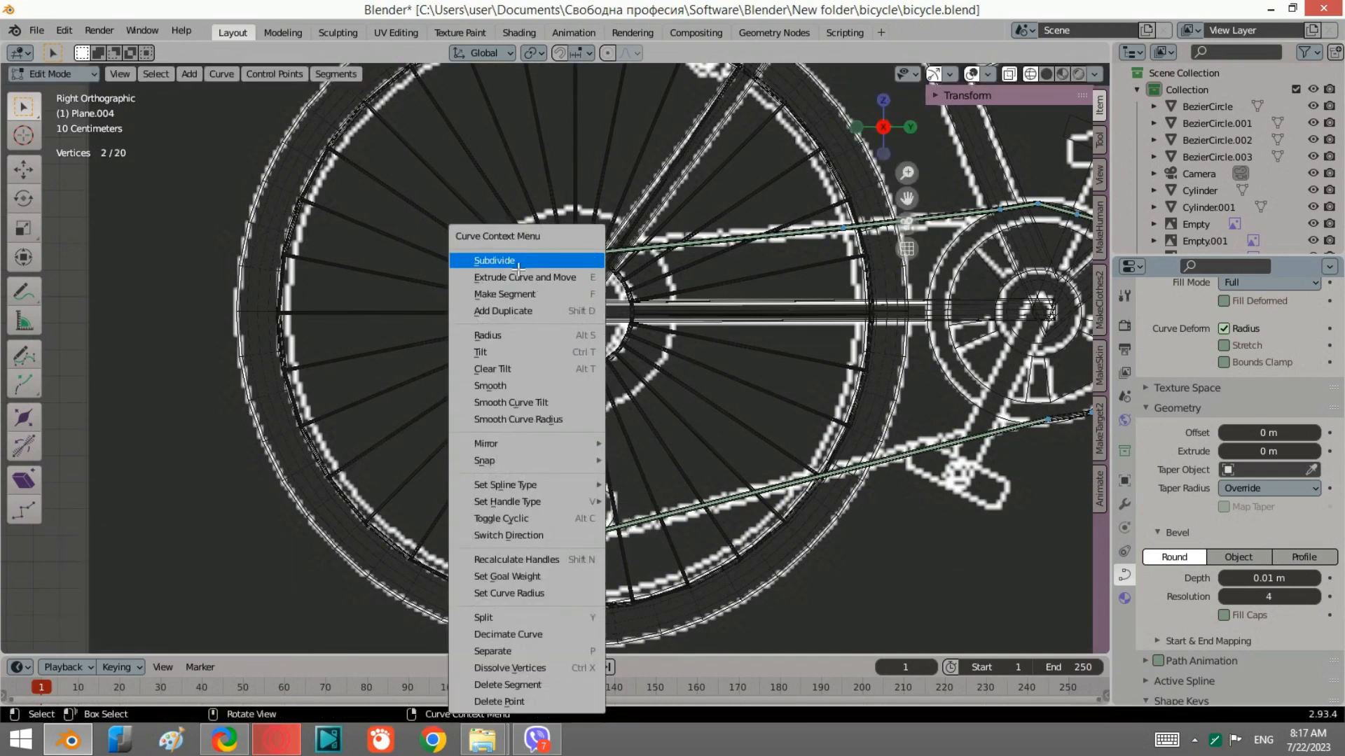
click(519, 267)
click(573, 528)
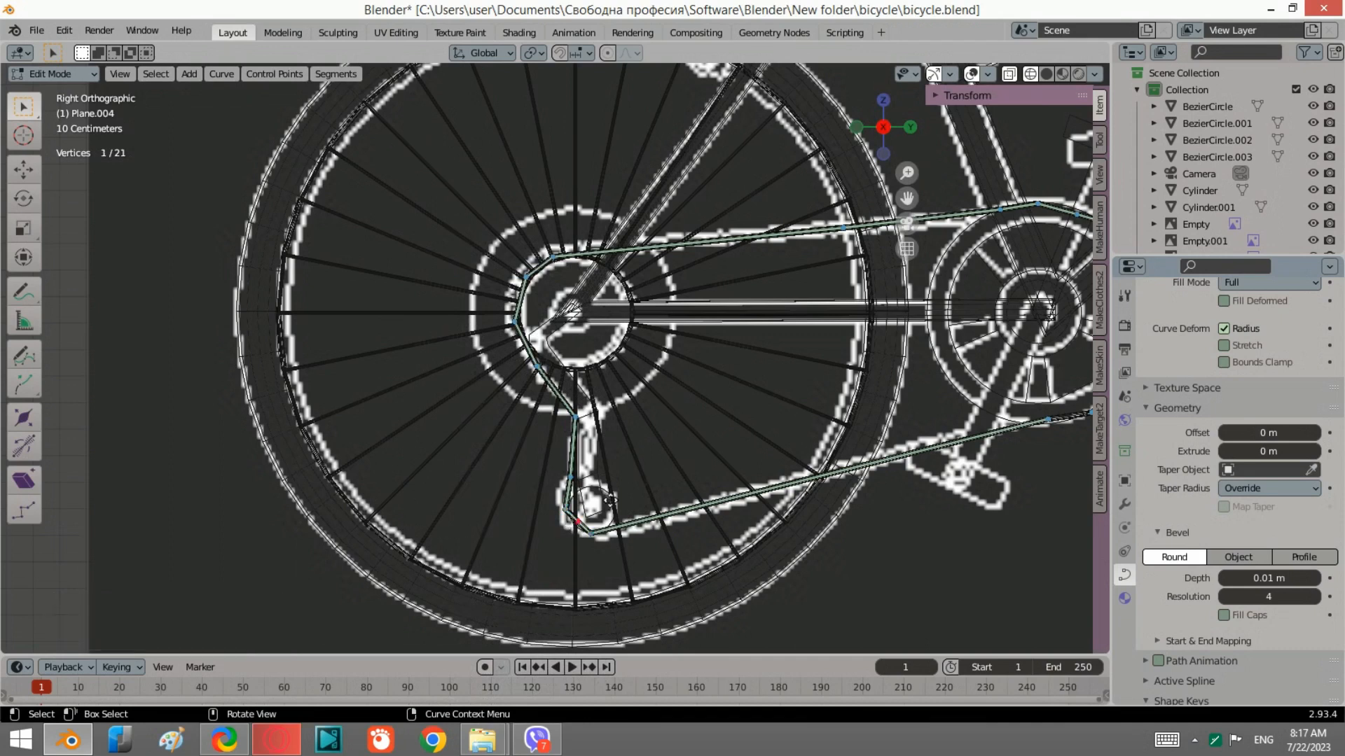
key(g)
click(588, 522)
Return to Object Mode with solid shading and hide the side-view reference image.
middle_drag(588, 522, 602, 394)
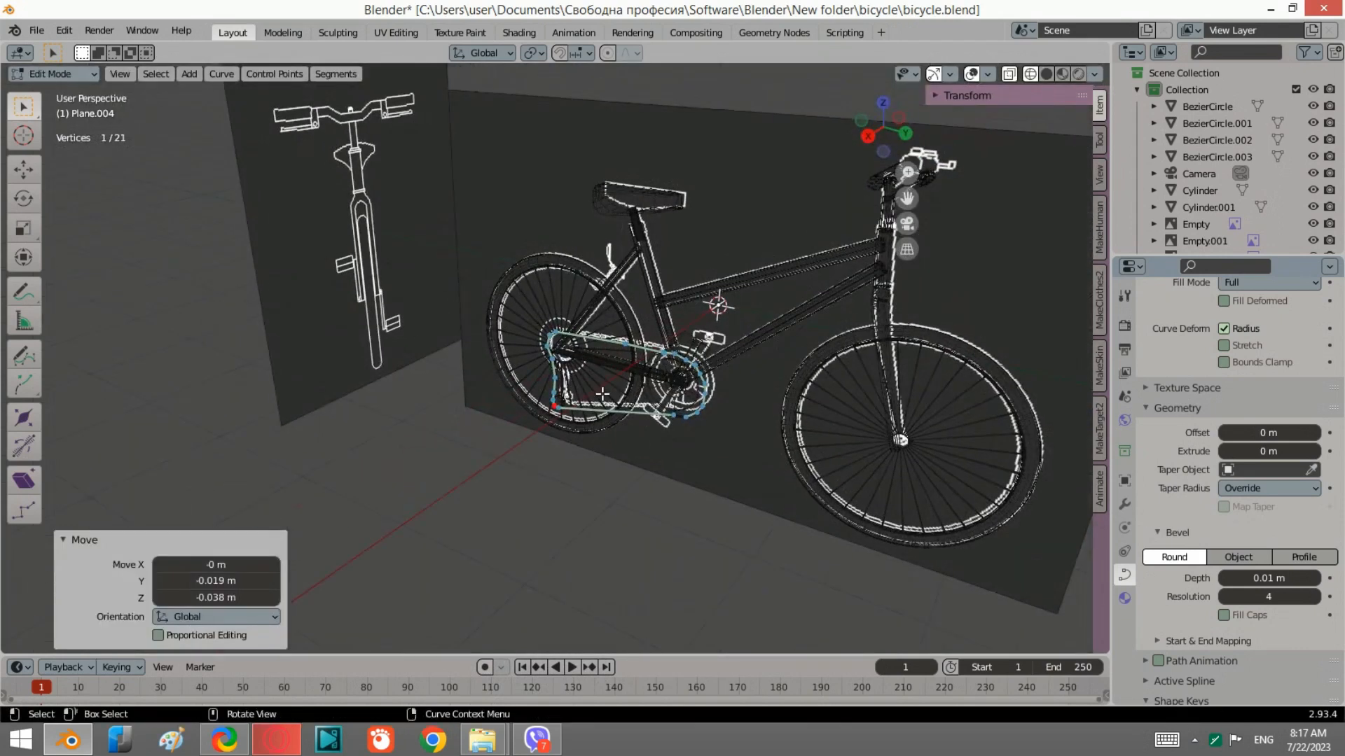
key(Tab)
scroll(735, 237, down, 4)
click(1047, 74)
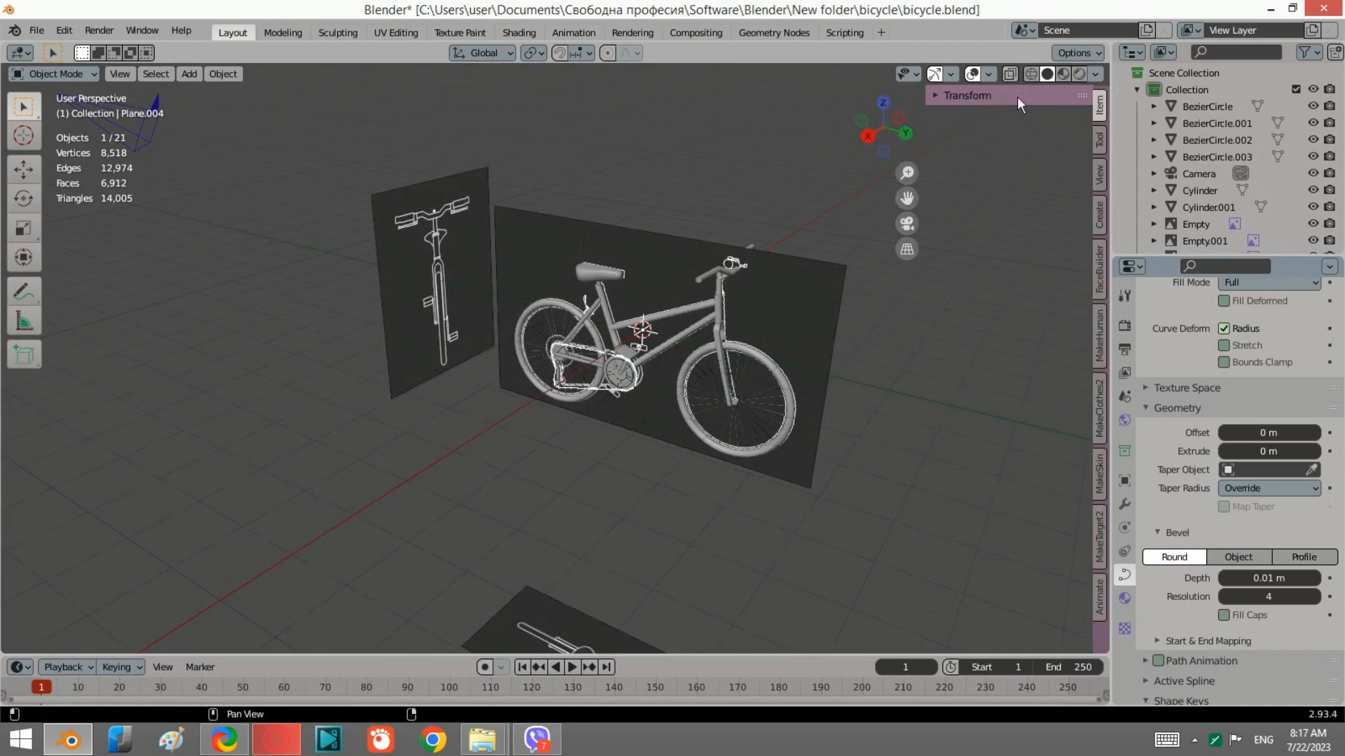
click(812, 266)
key(h)
Reopen the chain curve in Edit Mode and move the control point just below the rear sprocket about -0.116 m along X.
middle_drag(812, 260, 573, 402)
scroll(588, 403, up, 5)
click(583, 405)
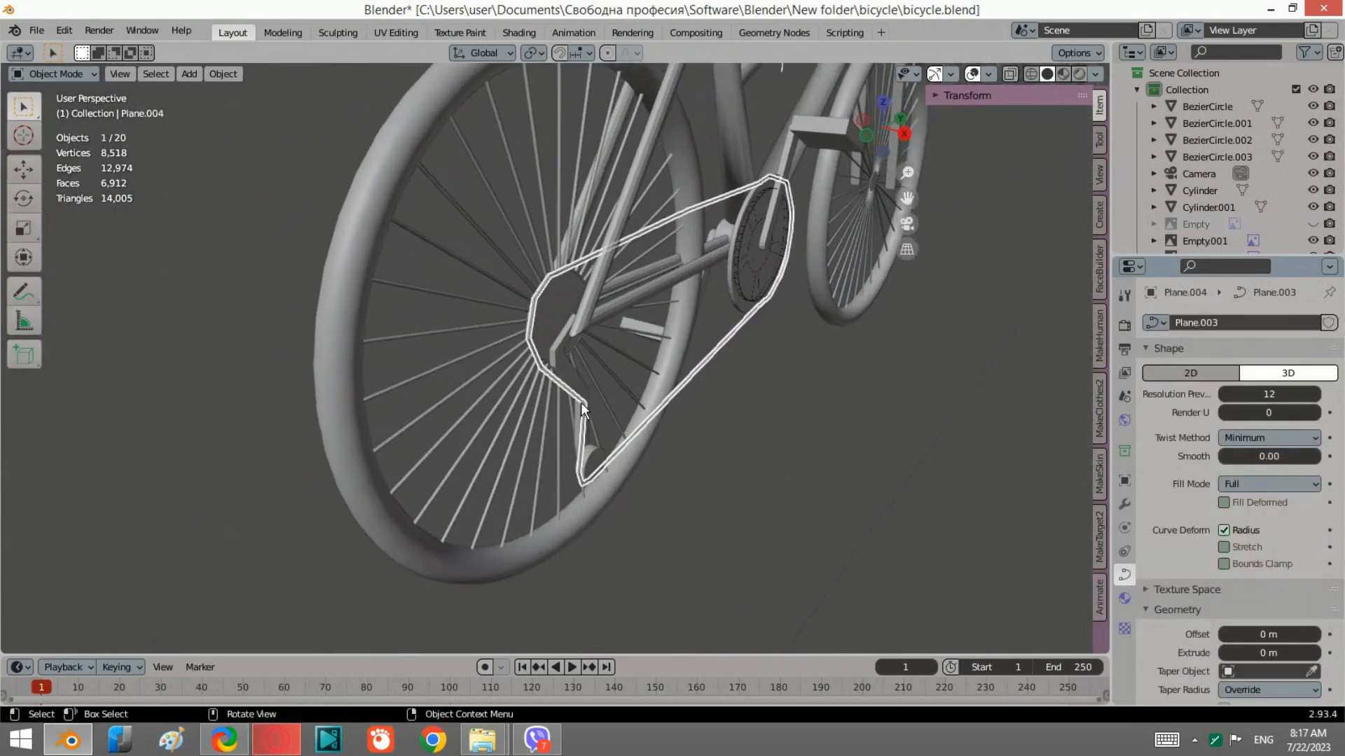
key(Tab)
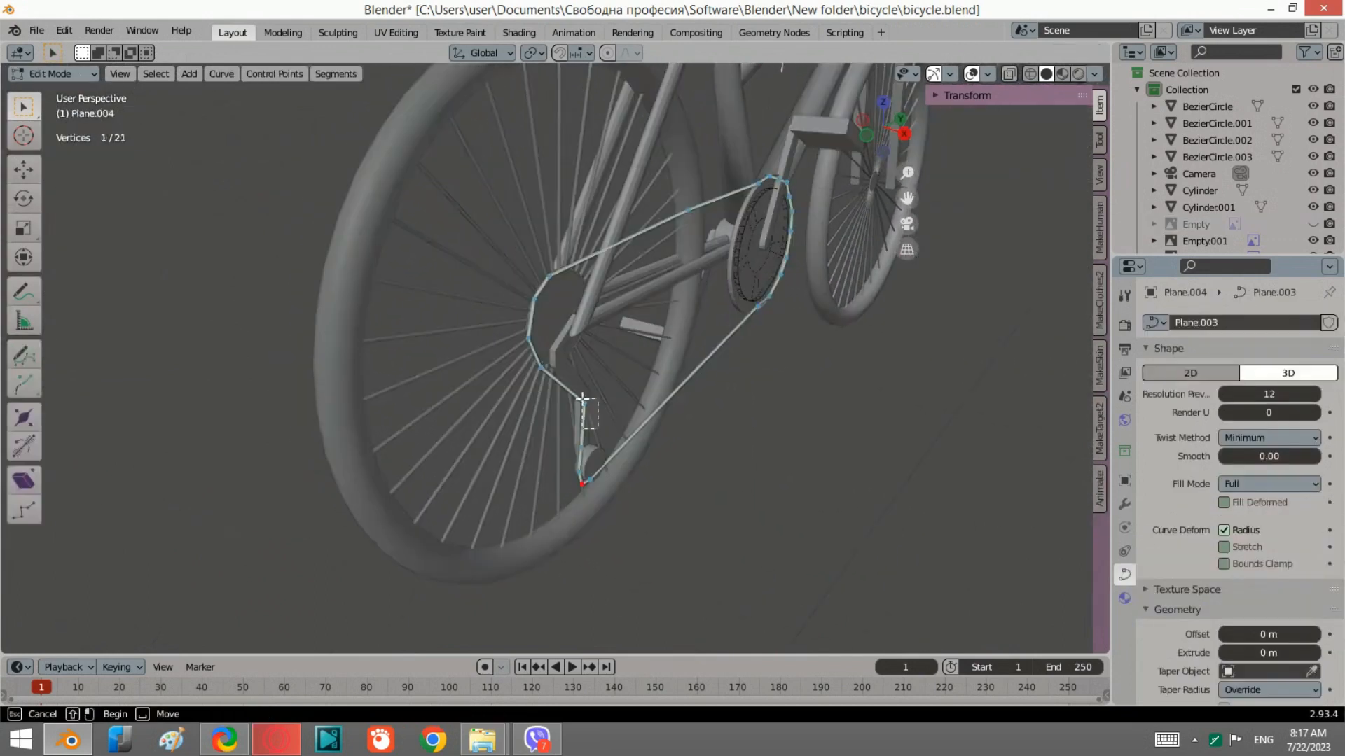
key(g)
key(x)
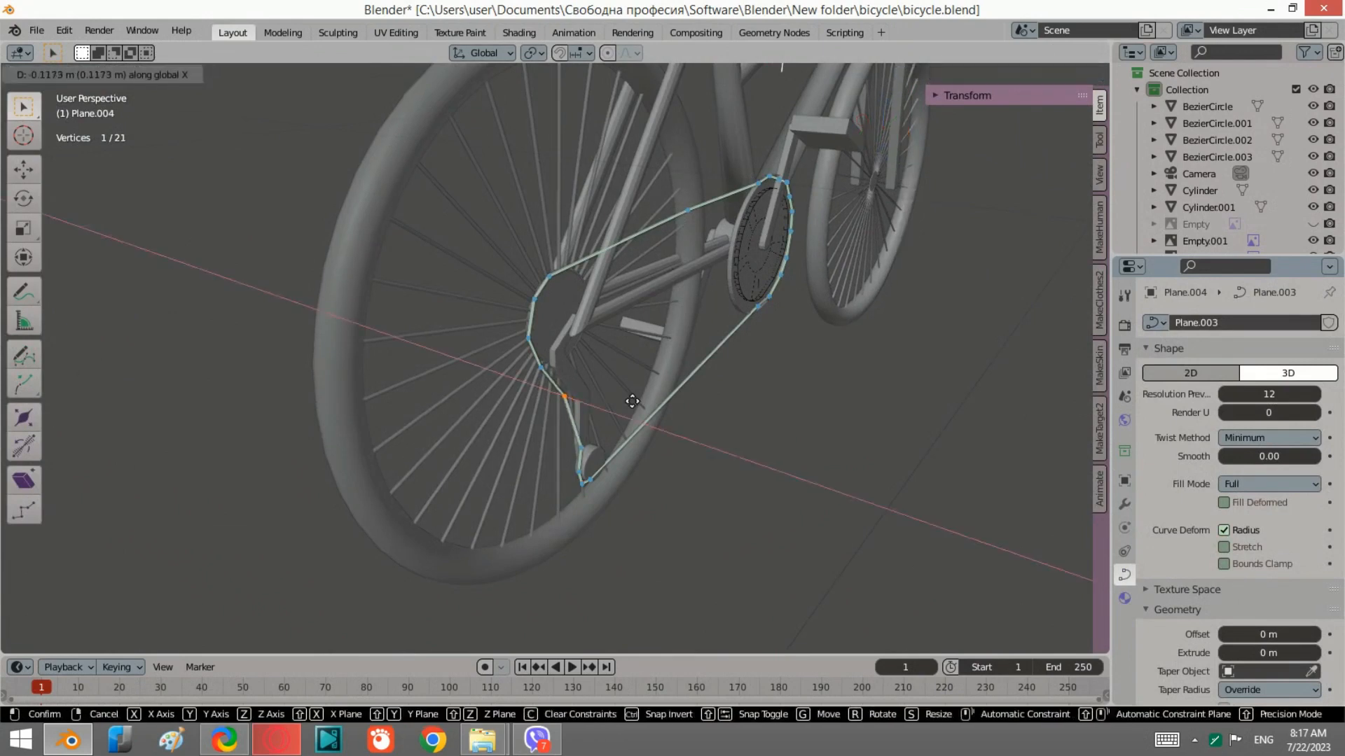
click(629, 408)
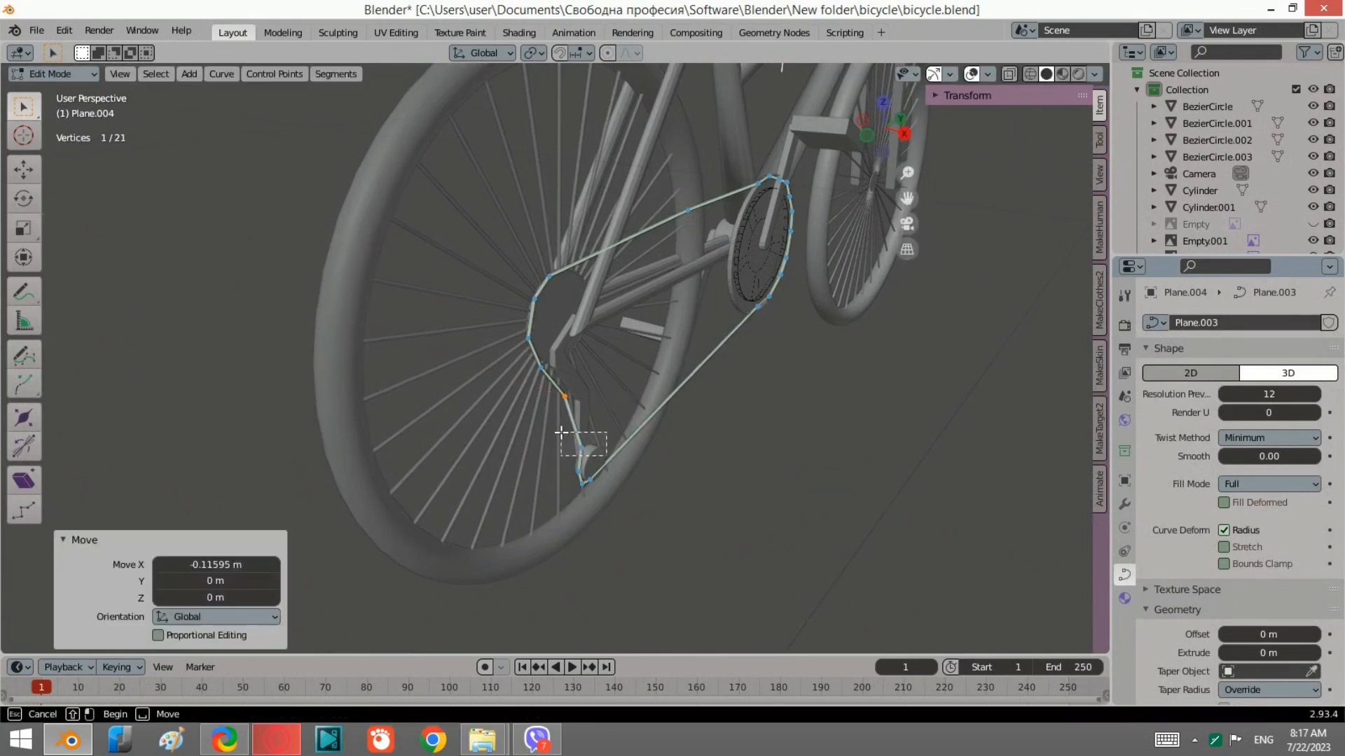
Move the control point above the lower pulley about -0.029 m along X, adjust the one above it along X, and leave Edit Mode.
drag(561, 432, 561, 432)
key(g)
key(x)
click(658, 449)
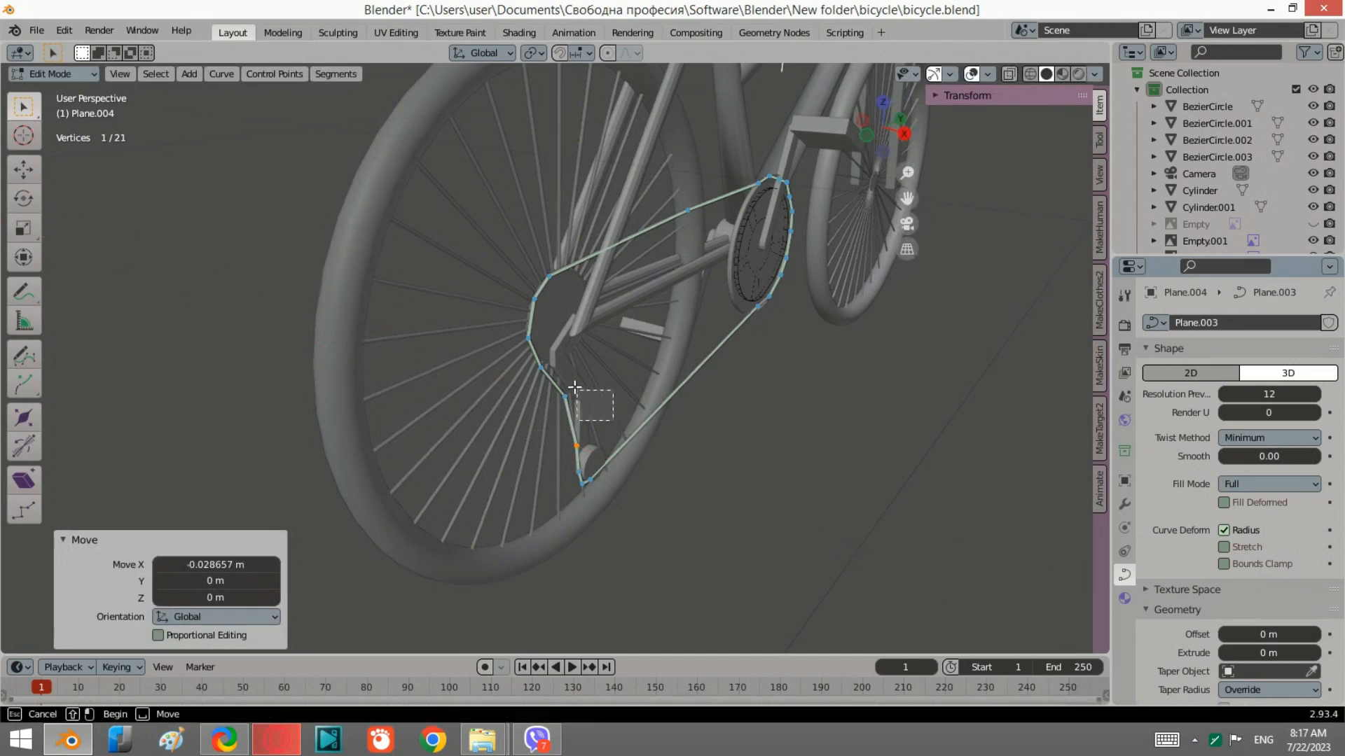
drag(574, 388, 577, 366)
key(g)
key(x)
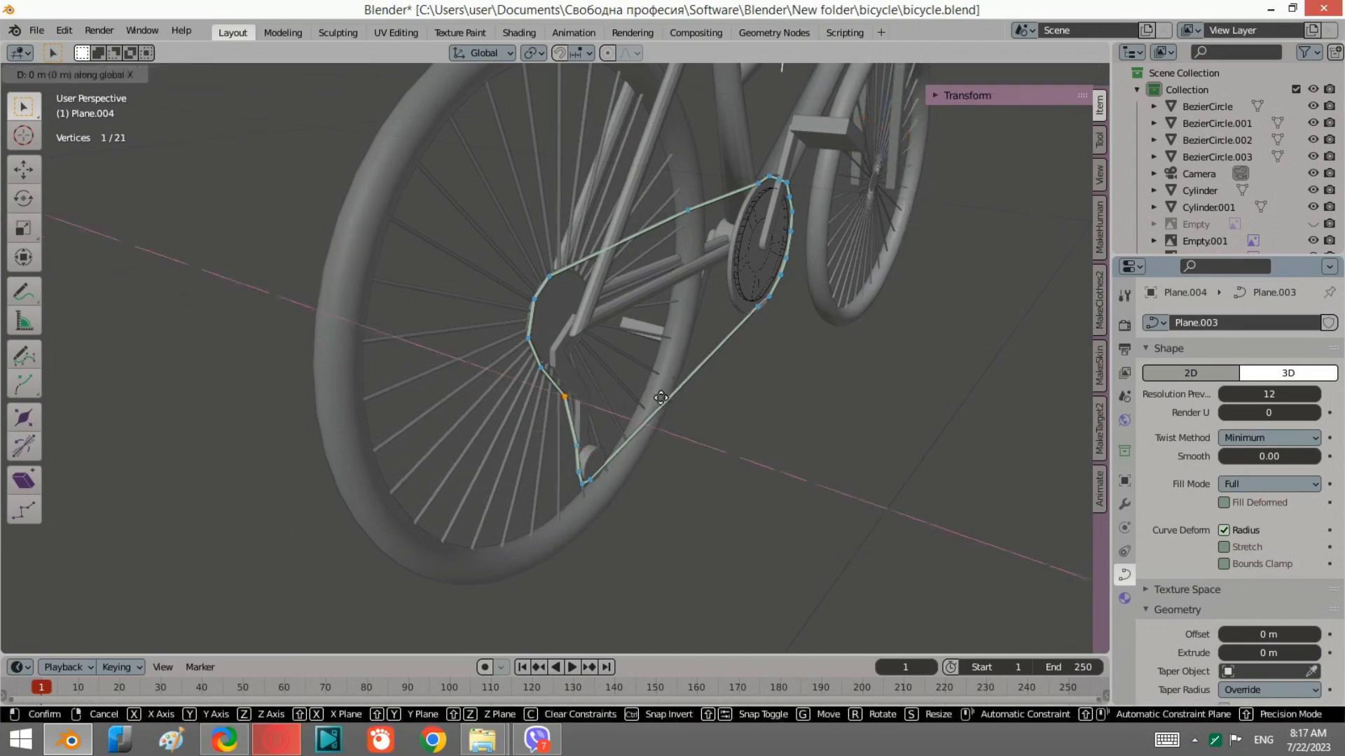
click(658, 398)
scroll(660, 397, down, 3)
key(Tab)
middle_drag(660, 396, 570, 393)
scroll(540, 345, down, 4)
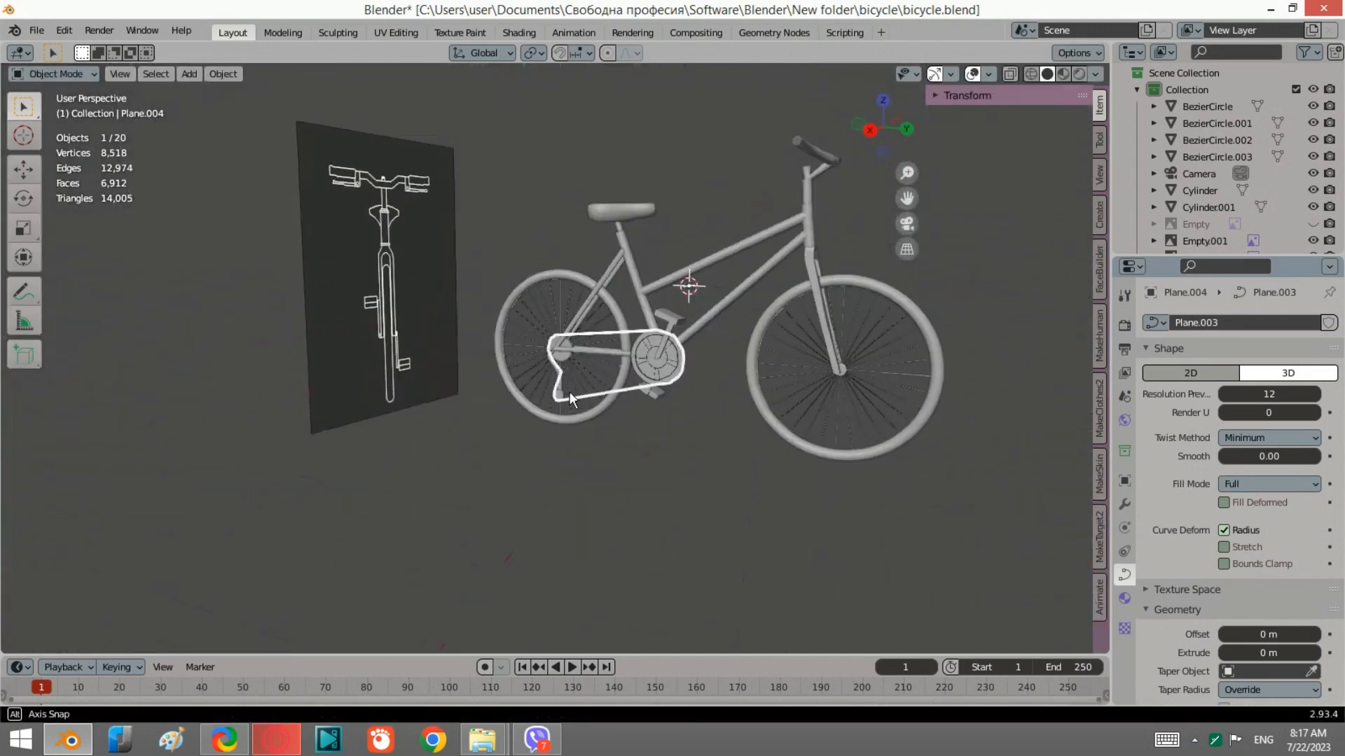
Open the rear stays mesh in Edit Mode from behind the bicycle.
middle_drag(632, 447, 509, 297)
click(503, 263)
key(Tab)
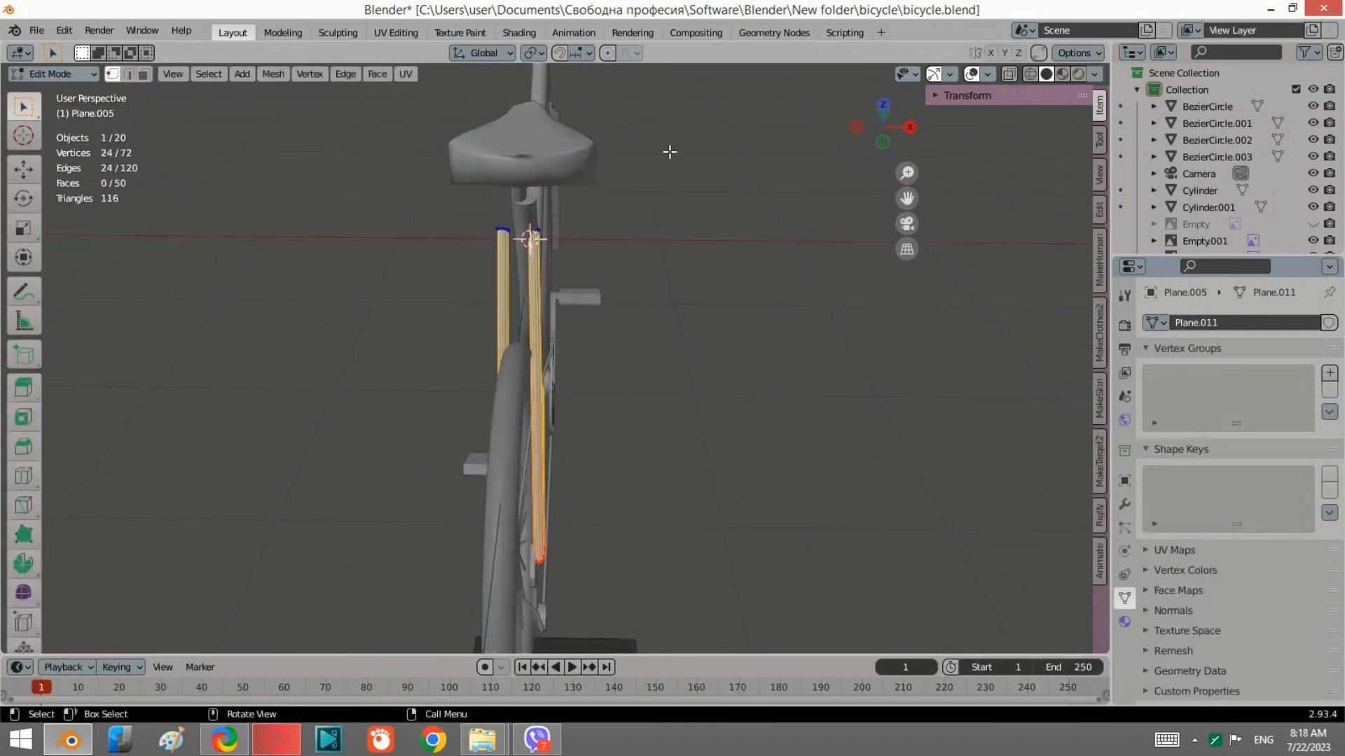
Try to shift the upper ends of both seat stays about 0.055 m along X.
click(1008, 75)
drag(621, 273, 425, 211)
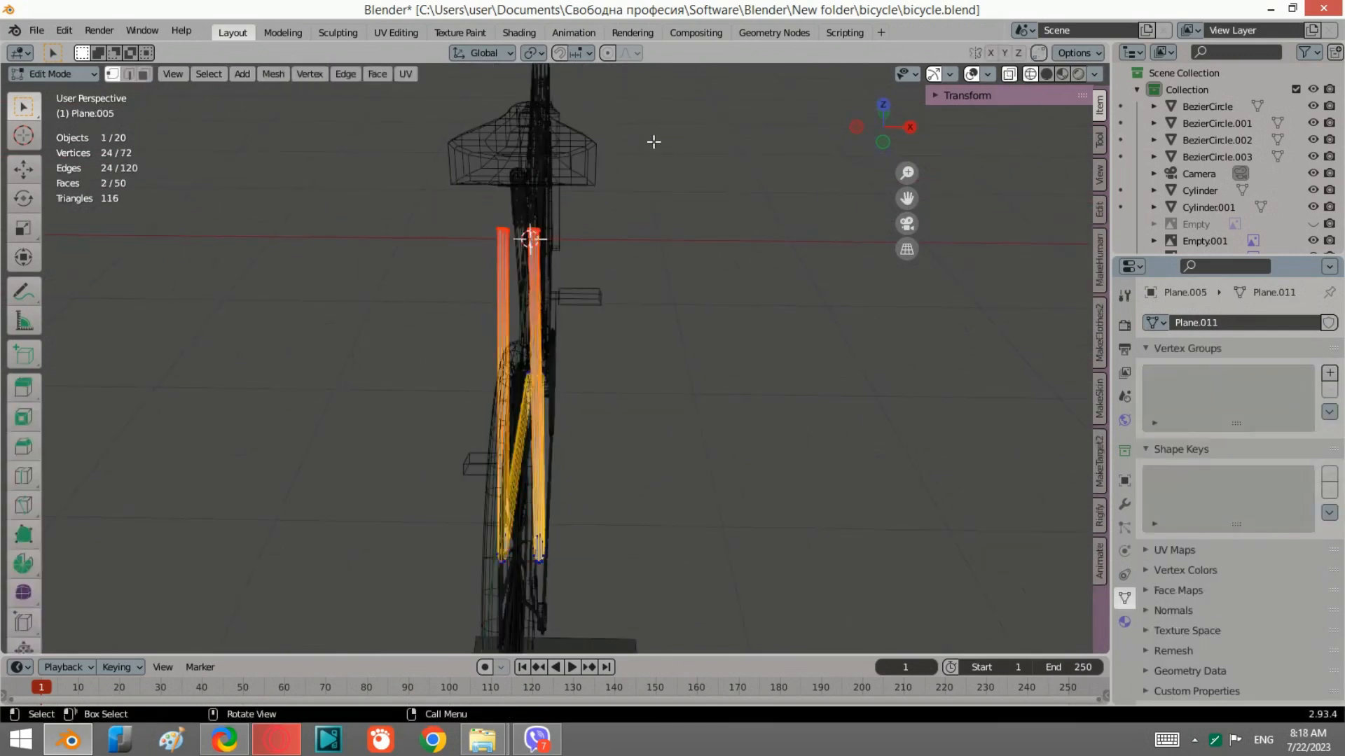
click(877, 101)
scroll(533, 310, up, 5)
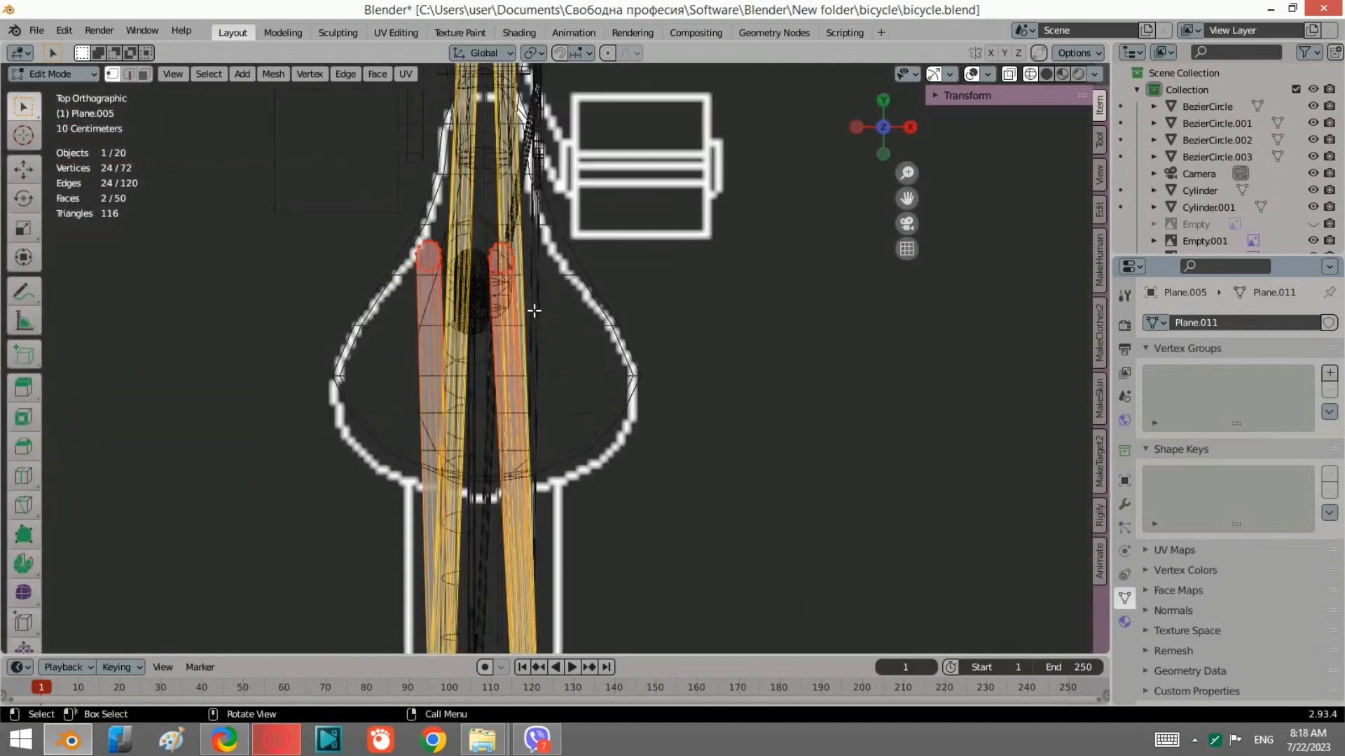
key(g)
key(x)
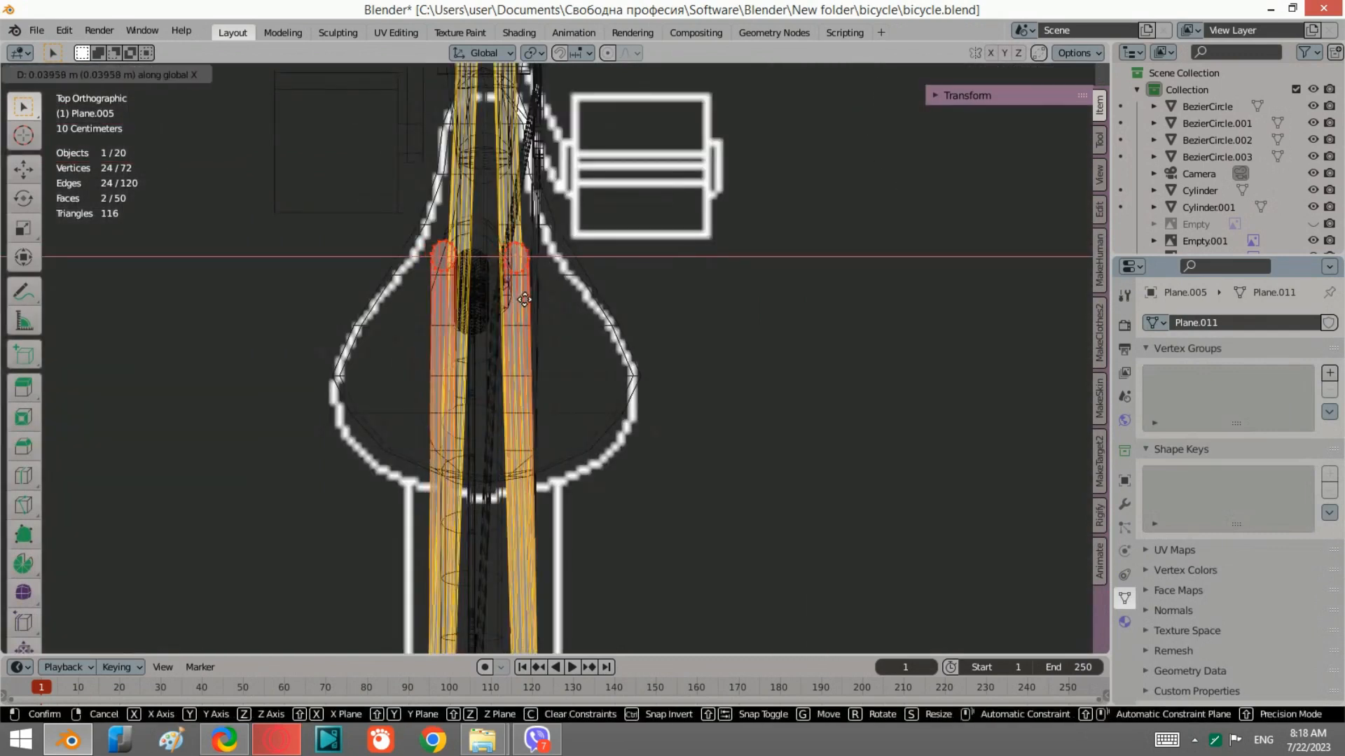
click(525, 301)
key(s)
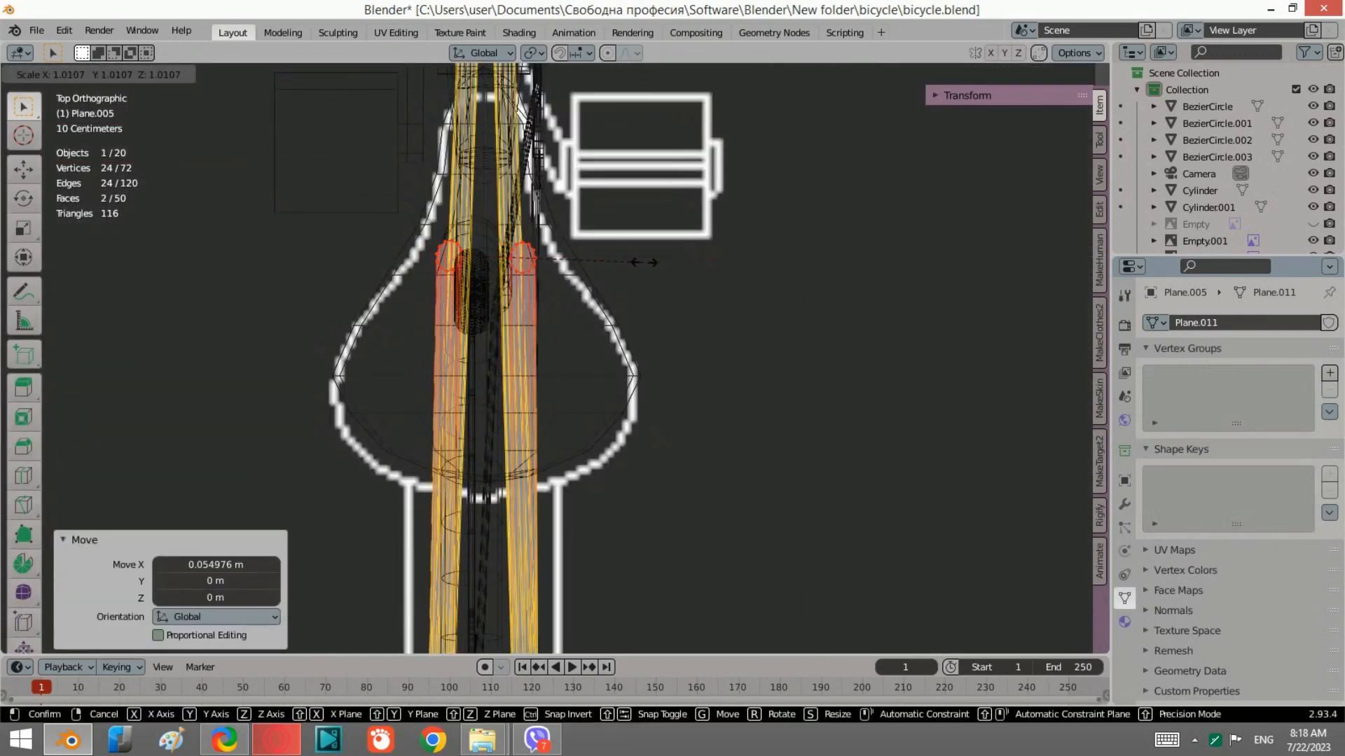
right_click(643, 262)
Try to move only the left seat stay's upper end along X toward the seat tube.
shift+click(522, 261)
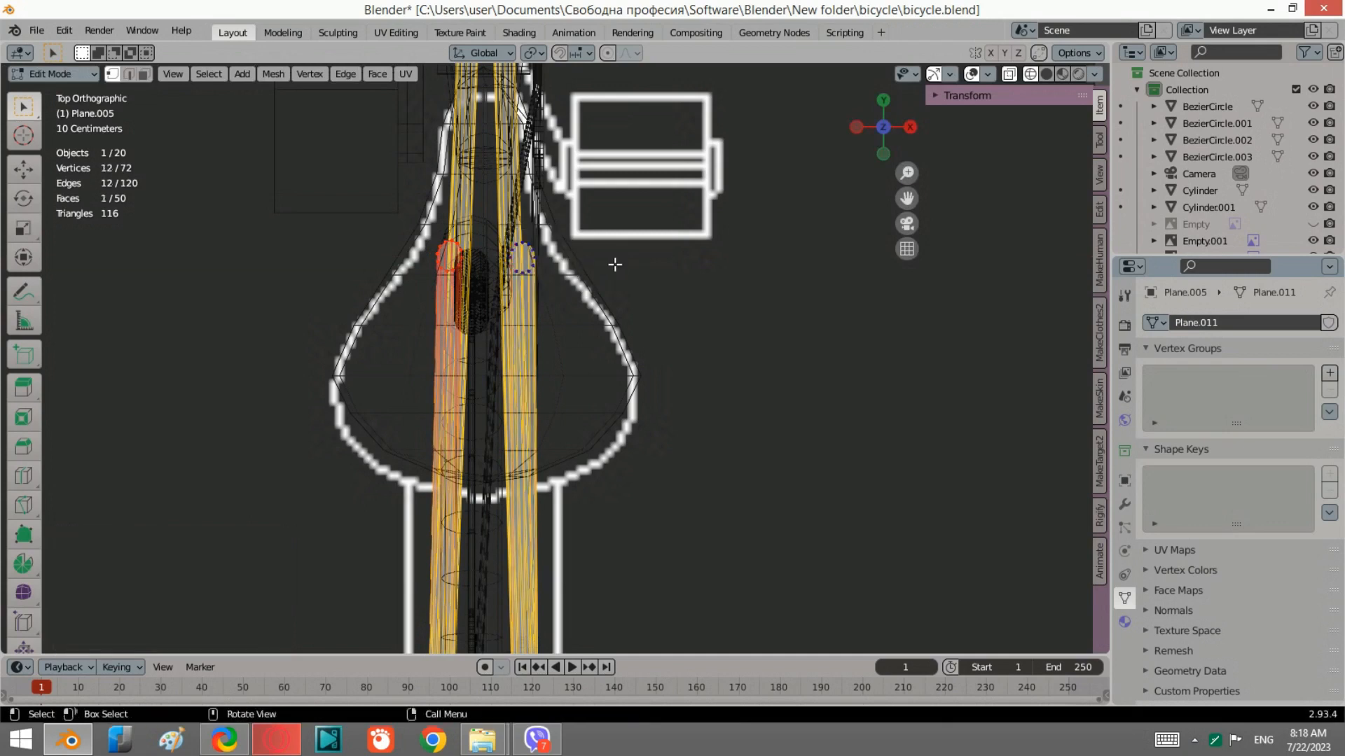
key(g)
key(x)
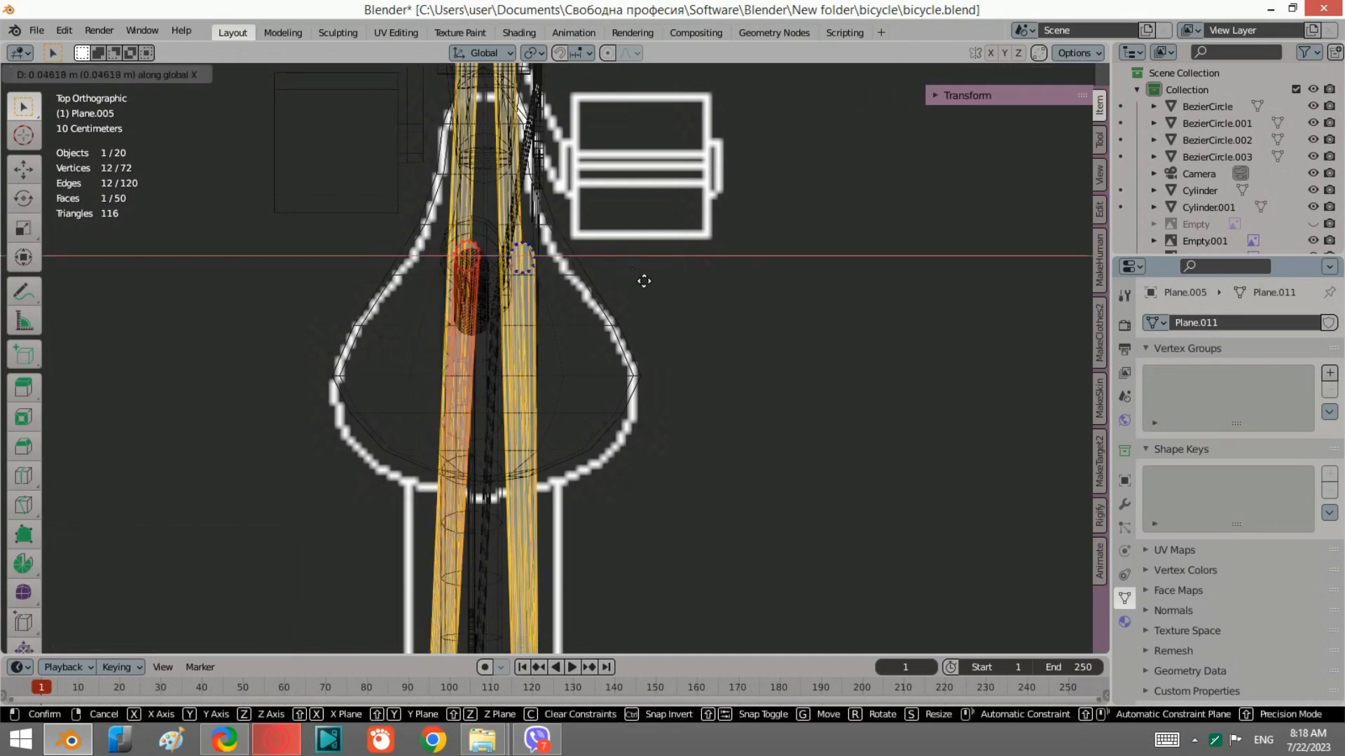
click(608, 305)
Try to move the right seat stay's upper end about -0.039 m along X toward the seat tube.
drag(608, 306, 507, 204)
middle_drag(677, 305, 609, 284)
key(g)
key(x)
click(594, 276)
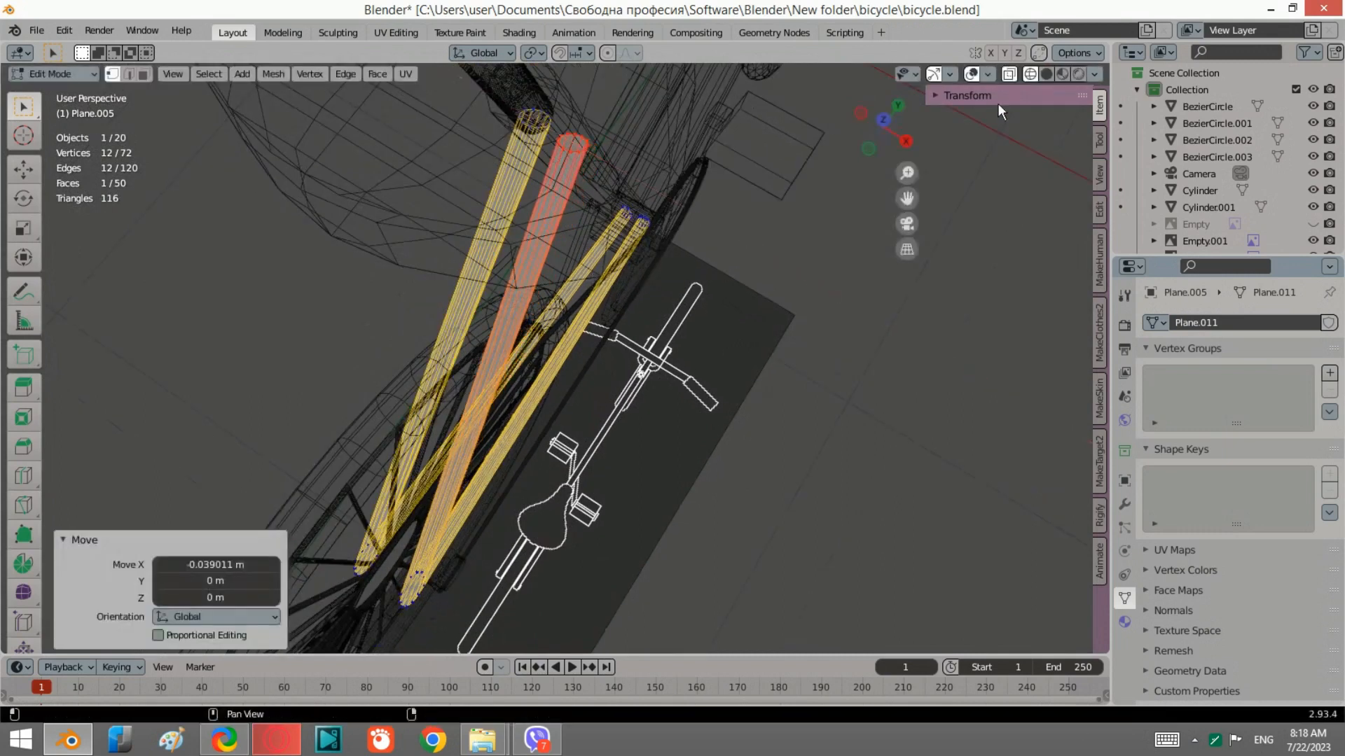
Try to push the right seat stay's upper end further along X into the seat tube in solid shading.
click(1047, 75)
mouse_move(623, 275)
middle_down()
mouse_move(589, 218)
mouse_move(312, 213)
mouse_move(312, 231)
mouse_move(660, 295)
middle_up()
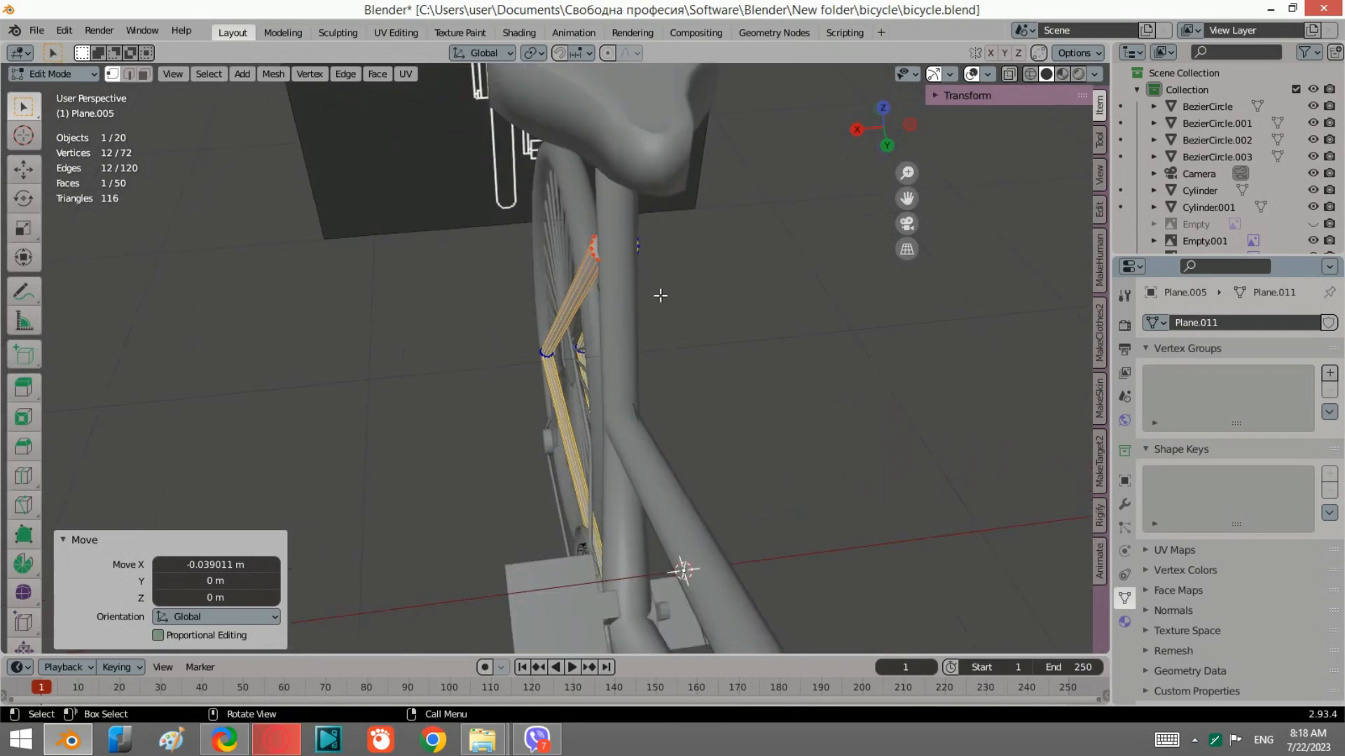
key(g)
key(x)
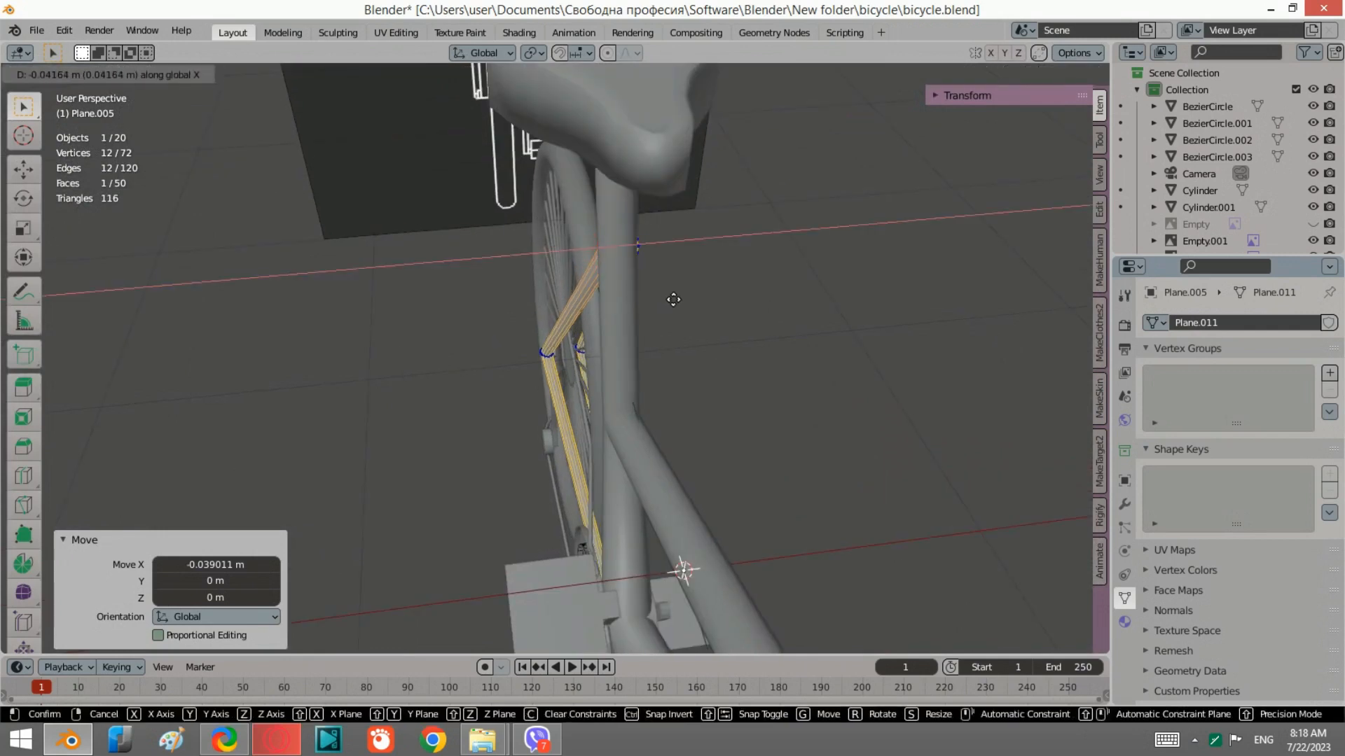
click(673, 299)
middle_drag(673, 299, 389, 336)
Undo the trial moves of the seat stays' upper ends.
key(ctrl+z)
key(ctrl+z)
key(ctrl+z)
key(ctrl+z)
key(ctrl+z)
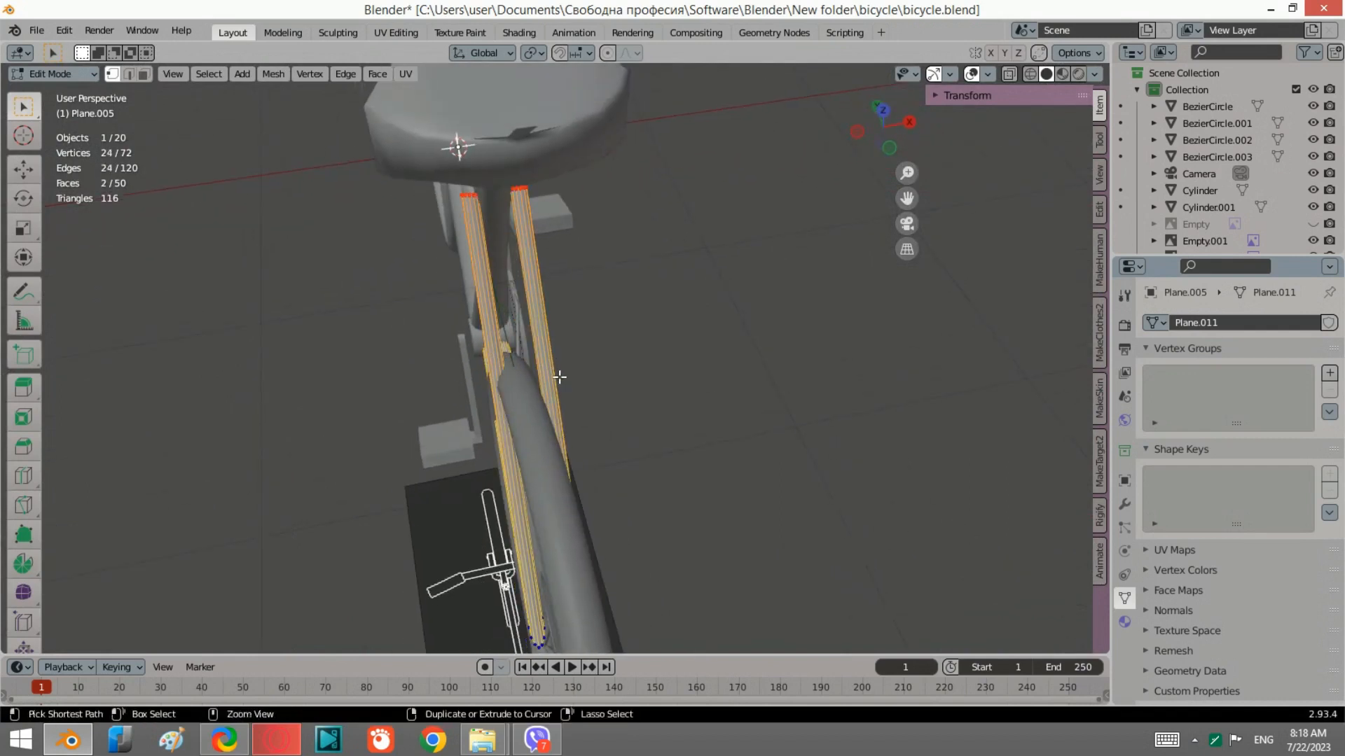
key(ctrl+z)
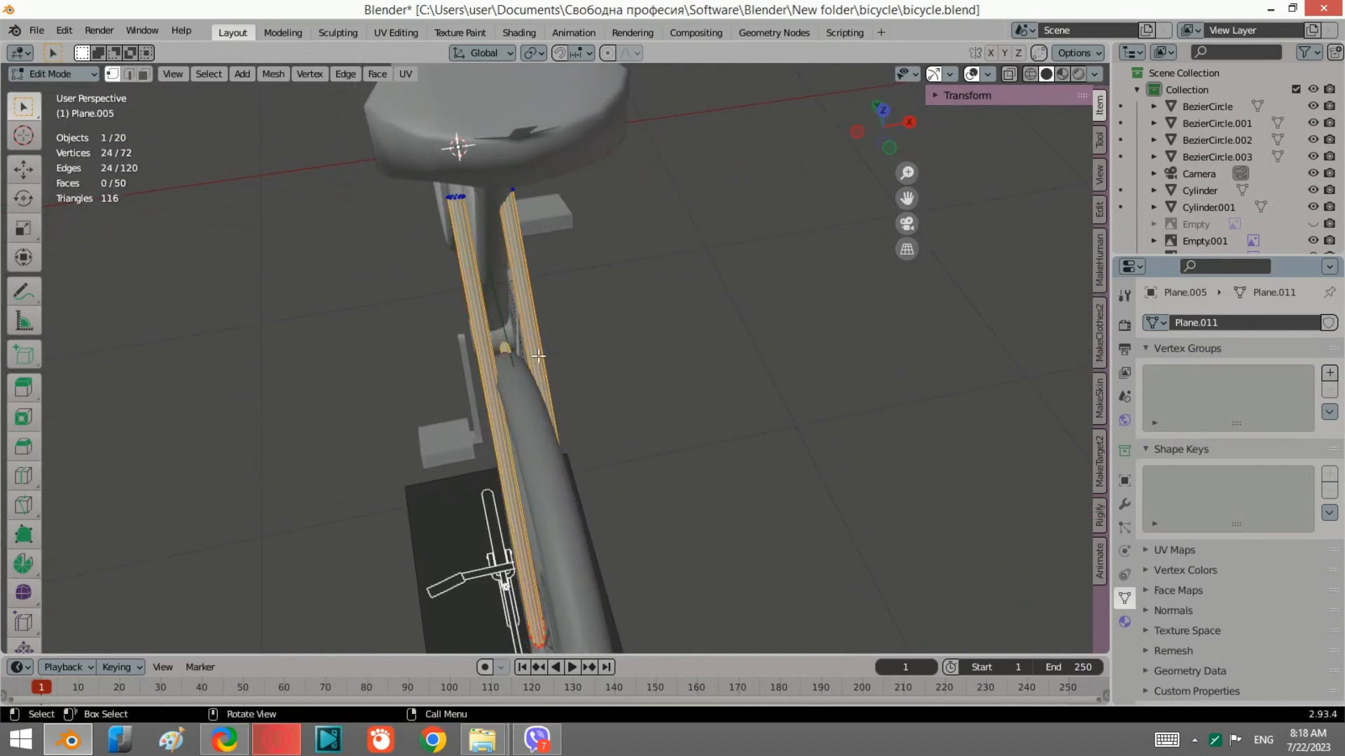
middle_drag(538, 356, 569, 313)
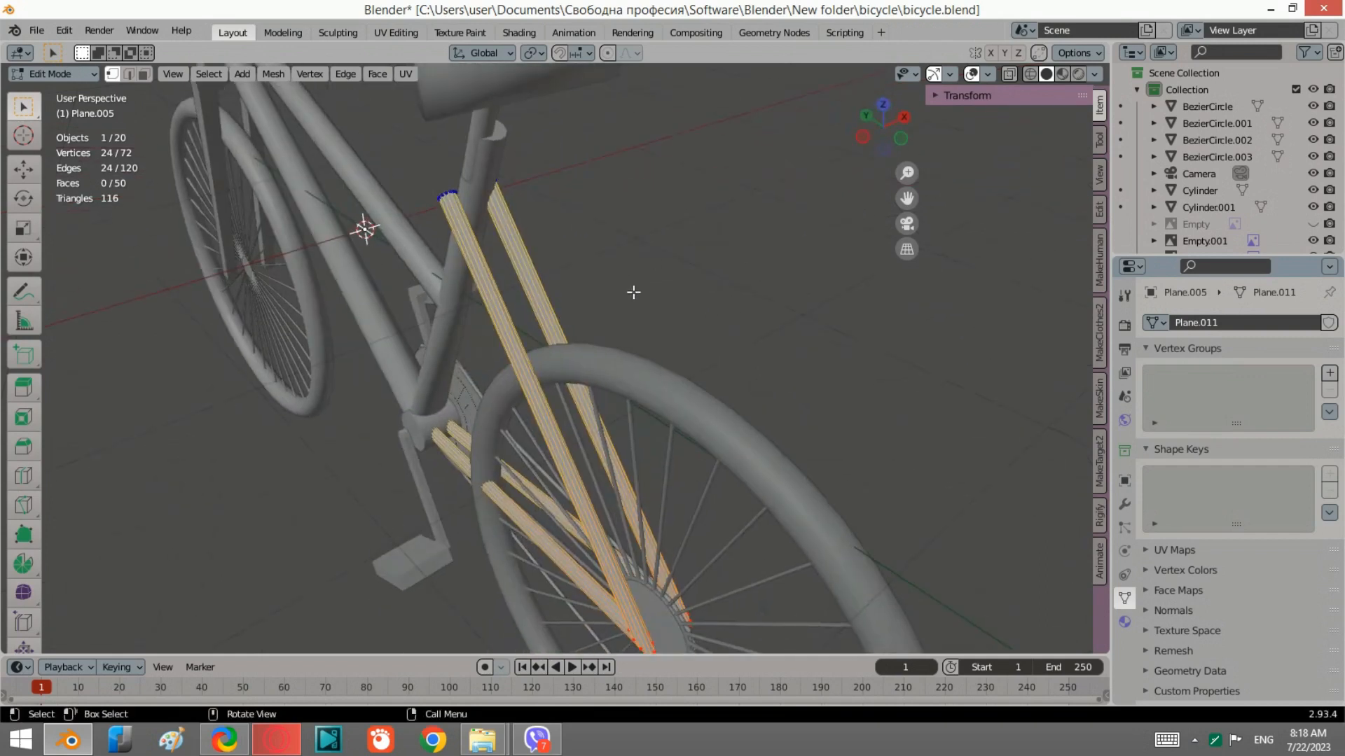
Add one loop cut across the middle of the left seat stay in wireframe side view.
click(862, 136)
click(1029, 74)
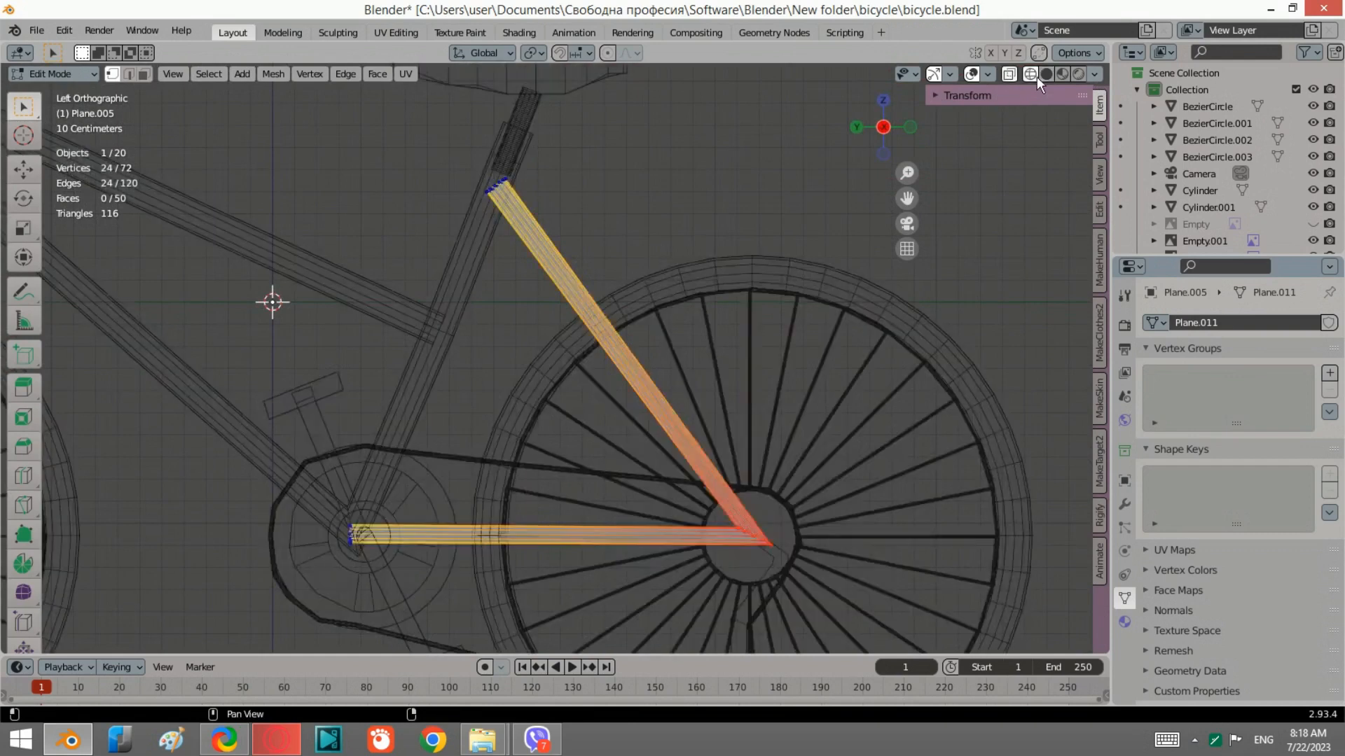
click(22, 477)
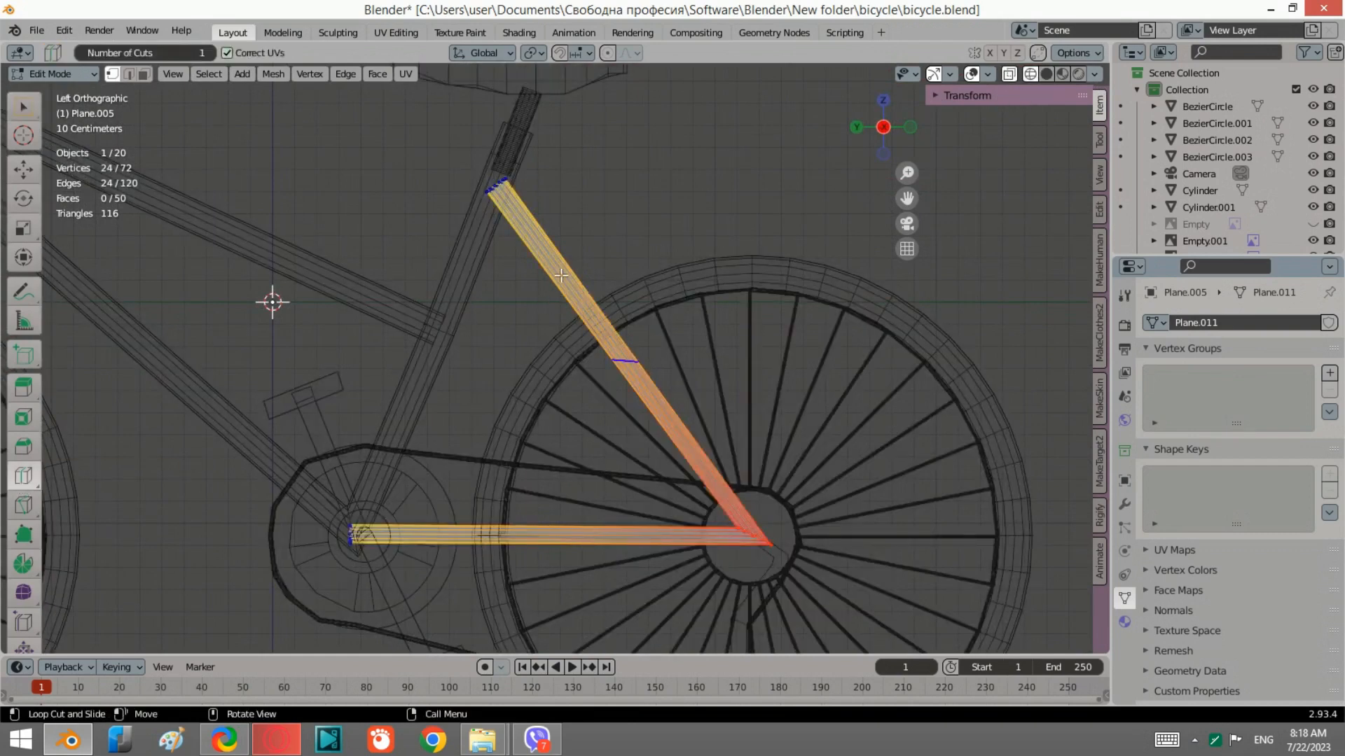
key(a)
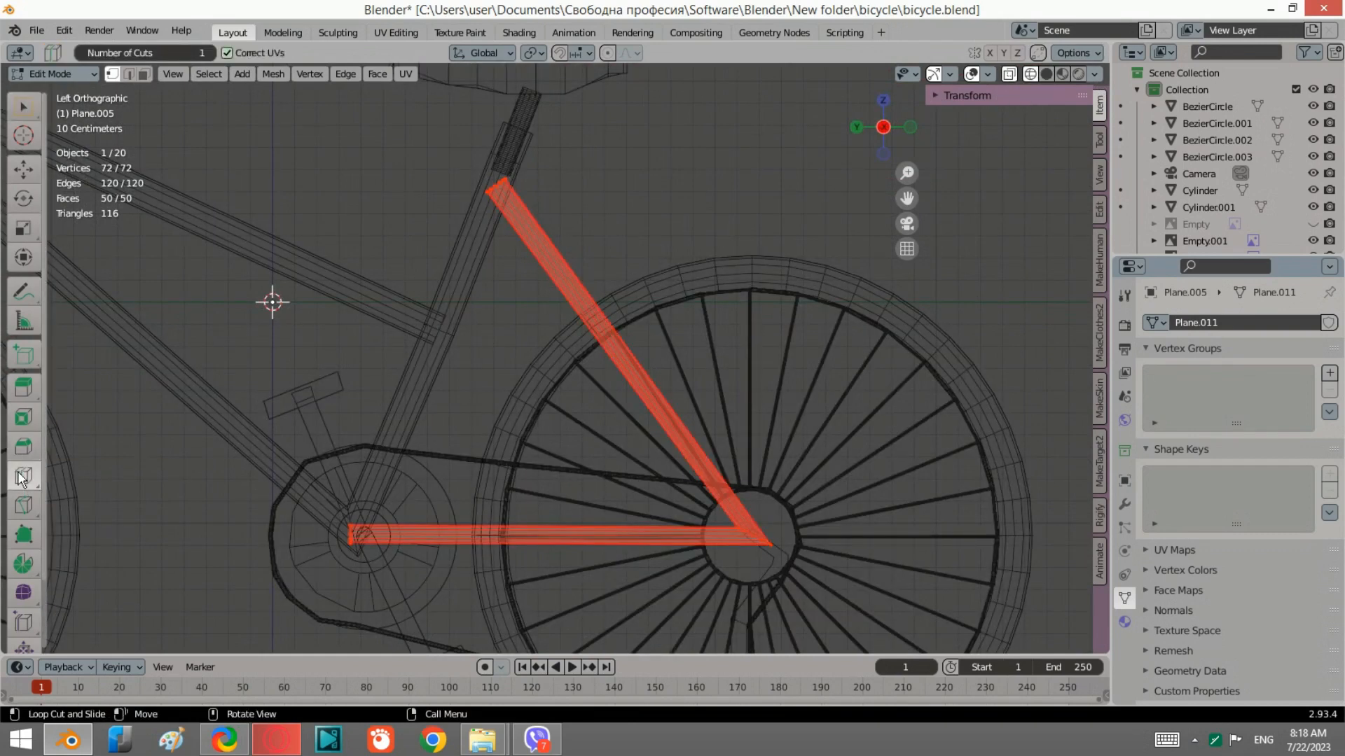
click(558, 284)
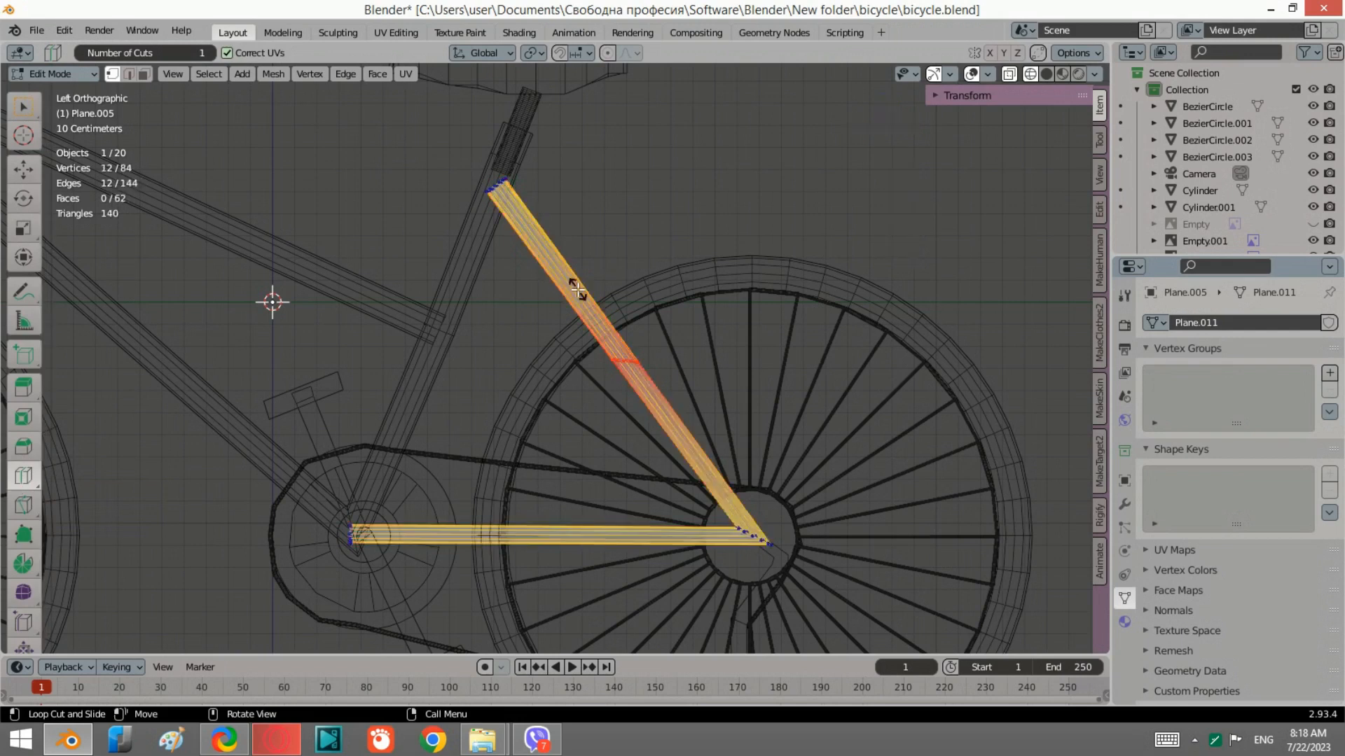
Move the new loop about 0.289 m in Y and 0.384 m in Z, rotate it square to the stay, and scale it to 0.898.
key(g)
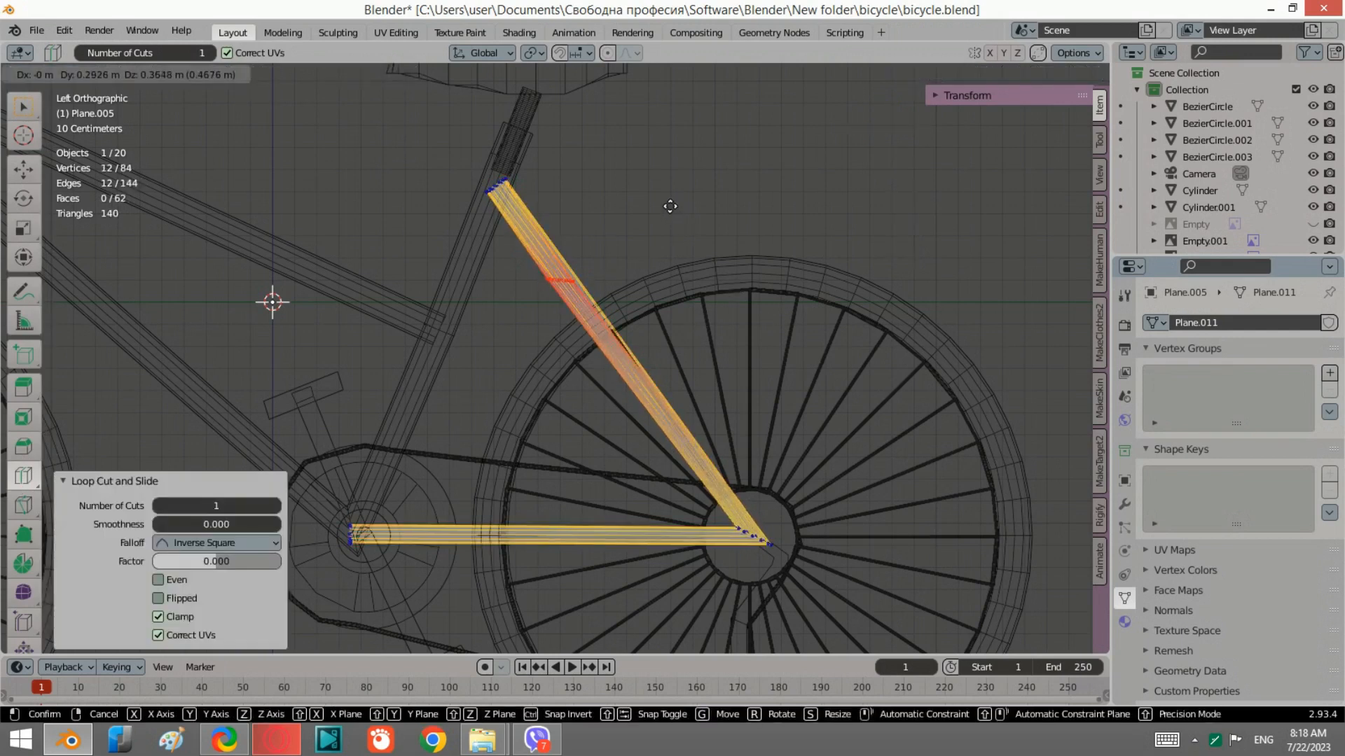
click(670, 205)
key(r)
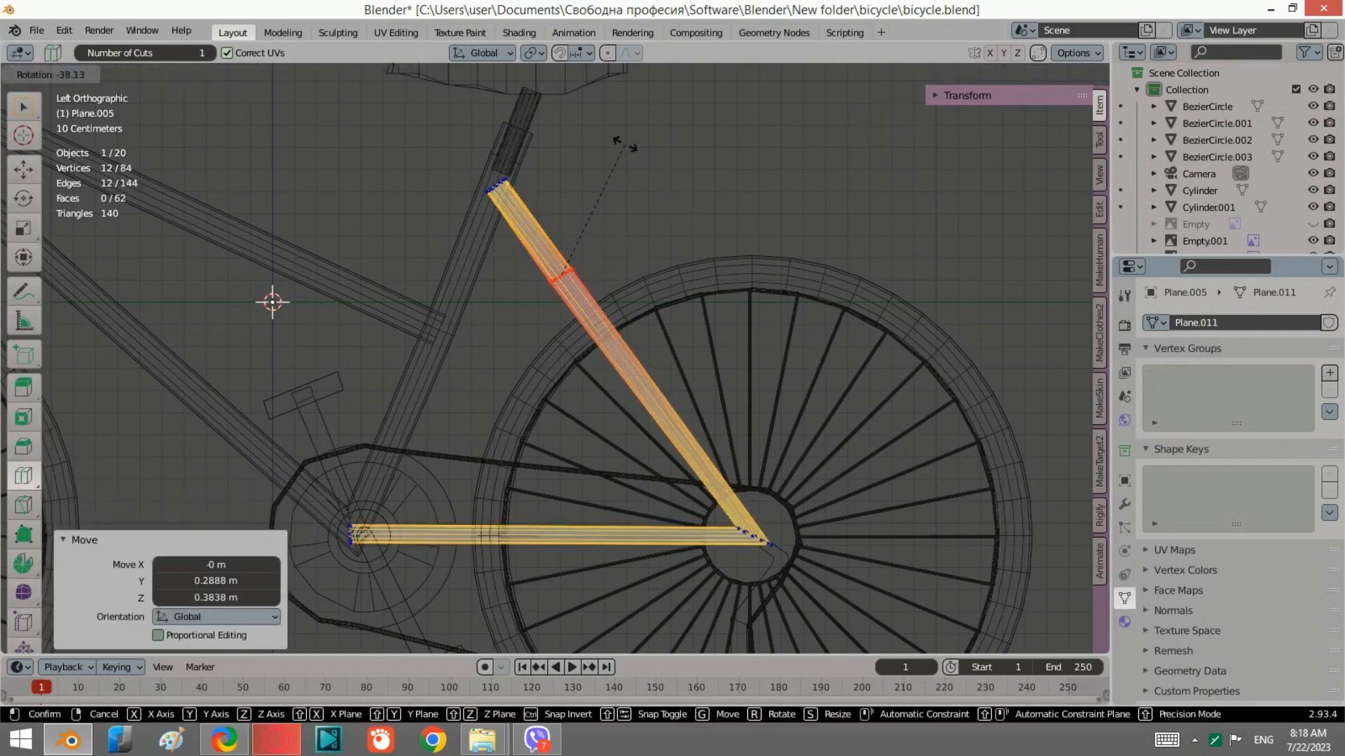
click(708, 189)
key(s)
click(700, 186)
Add a loop cut to the right seat stay and move it about 0.017 m in X, 0.165 m in Y and 0.439 m in Z.
middle_drag(700, 186, 551, 261)
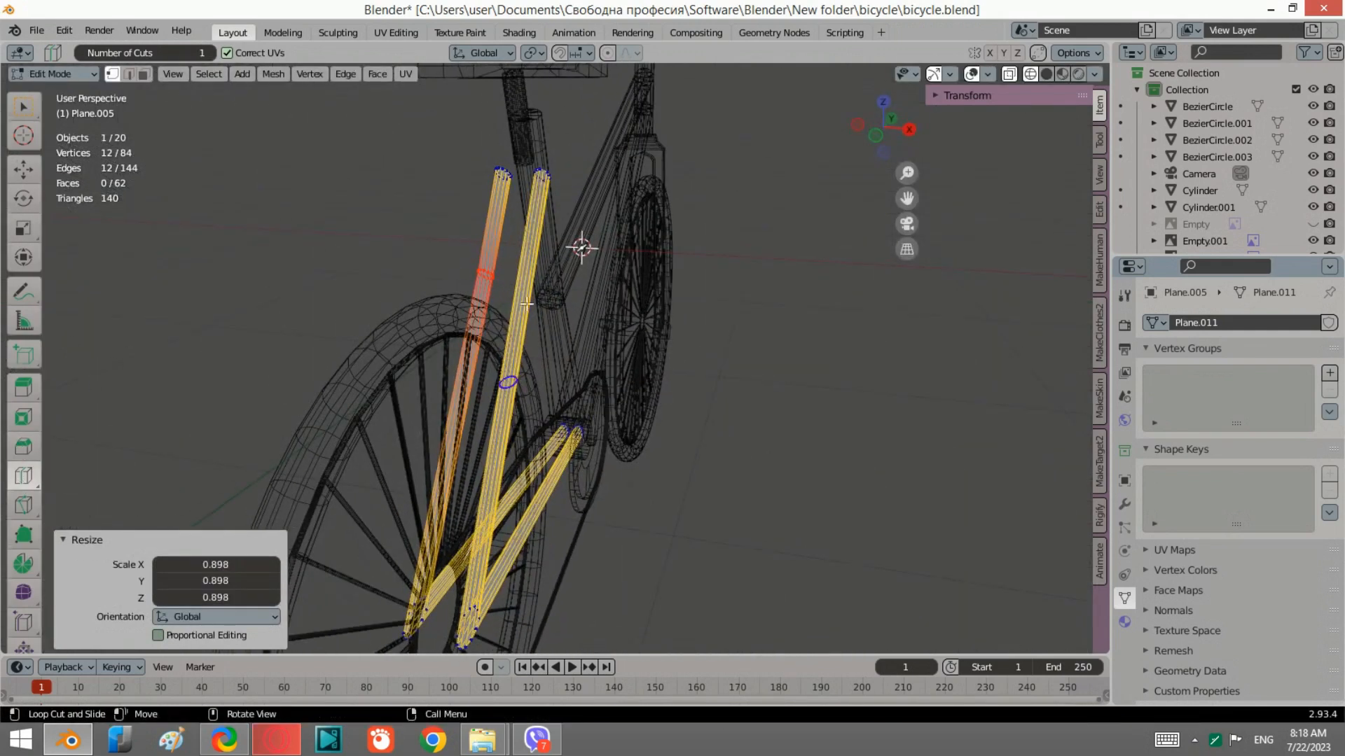
click(537, 271)
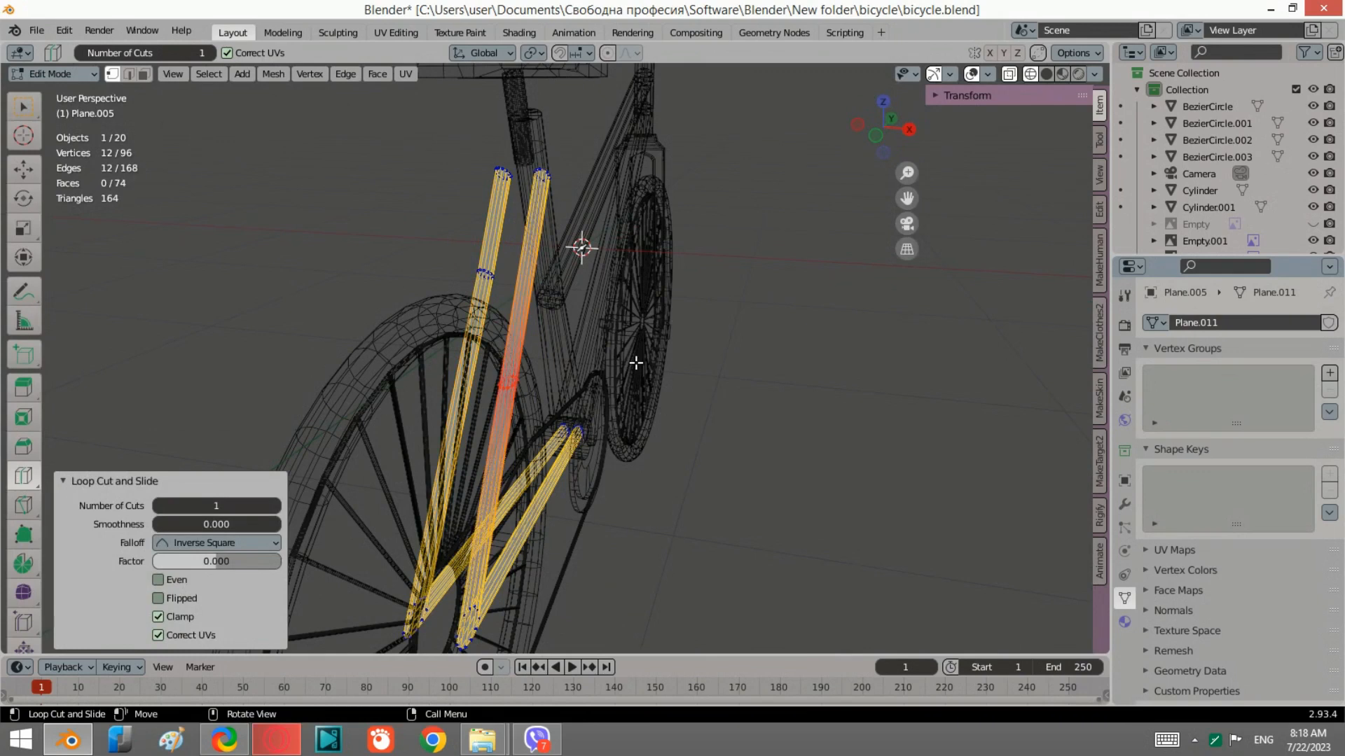
key(g)
click(652, 252)
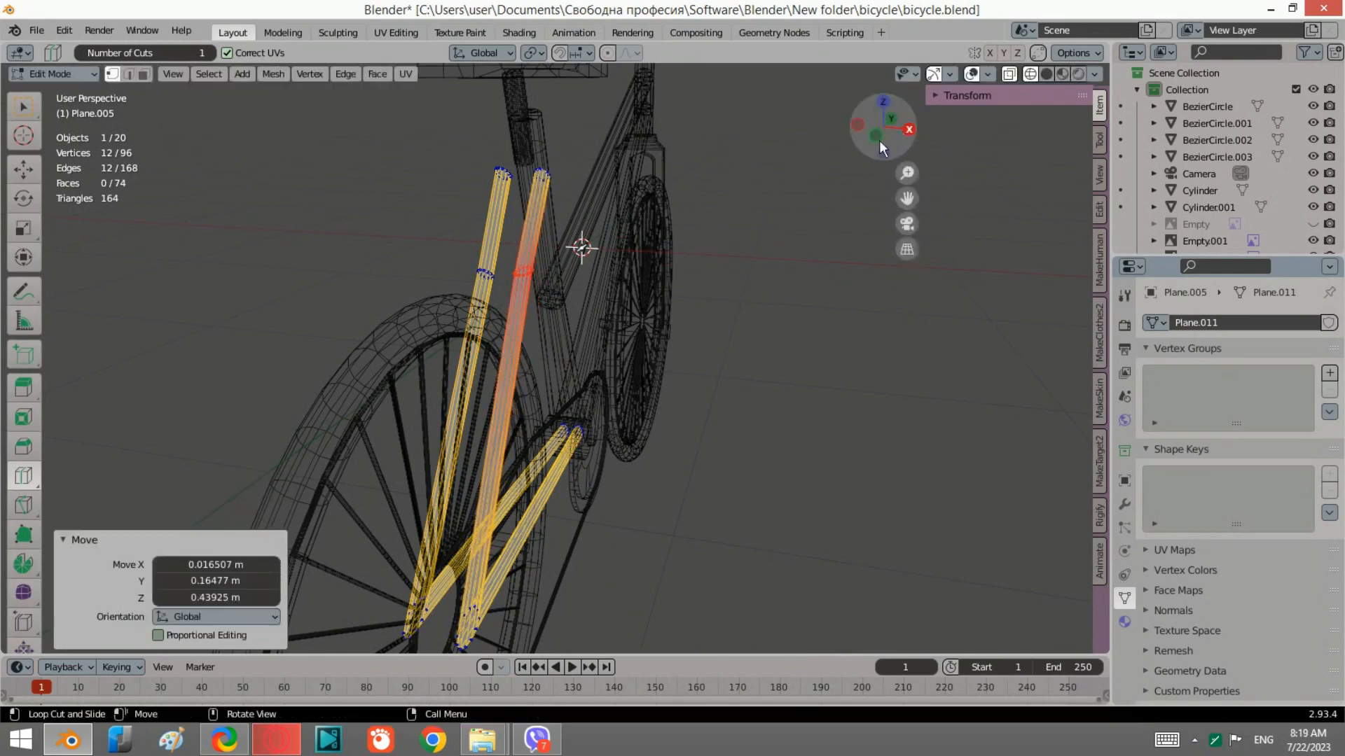
Align the right stay's loop with the left one in side view, rotating it 41.2° and scaling it to 0.890.
key(KP_3)
scroll(659, 313, up, 3)
key(g)
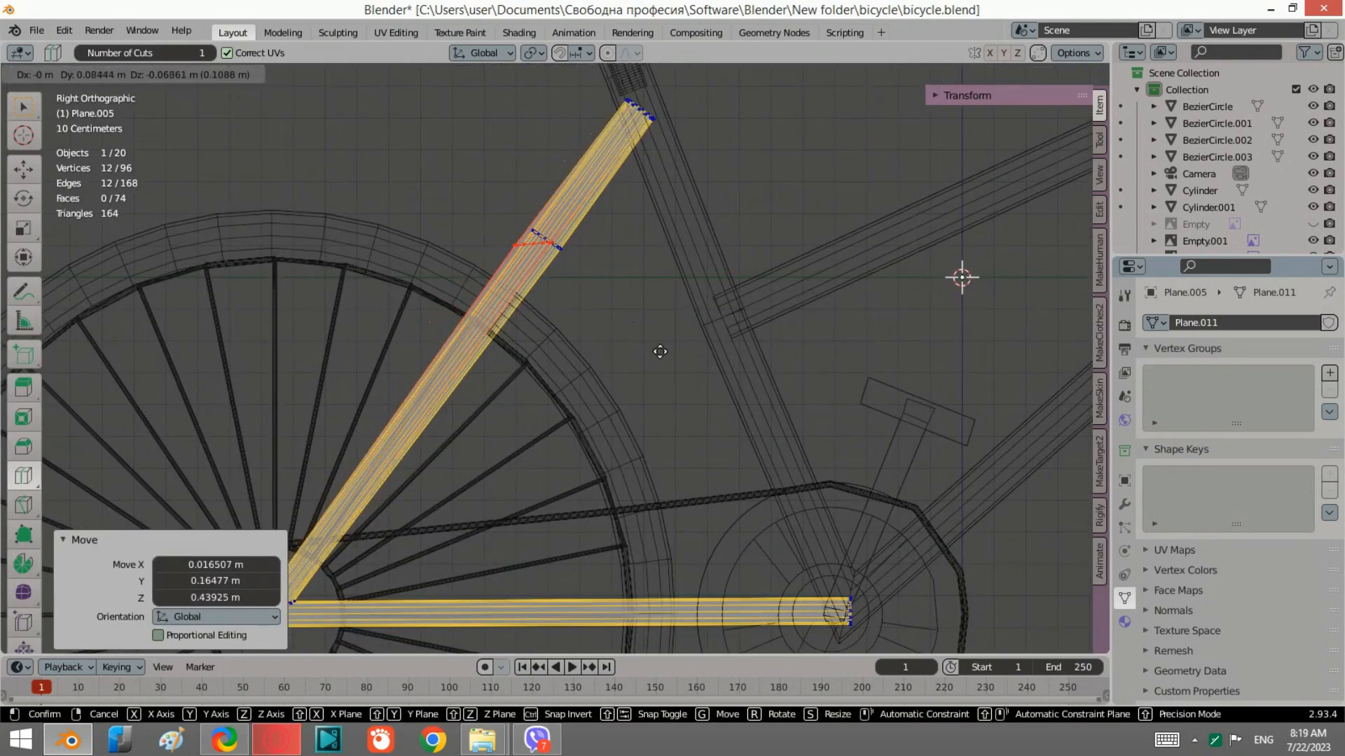
click(659, 352)
key(r)
click(577, 429)
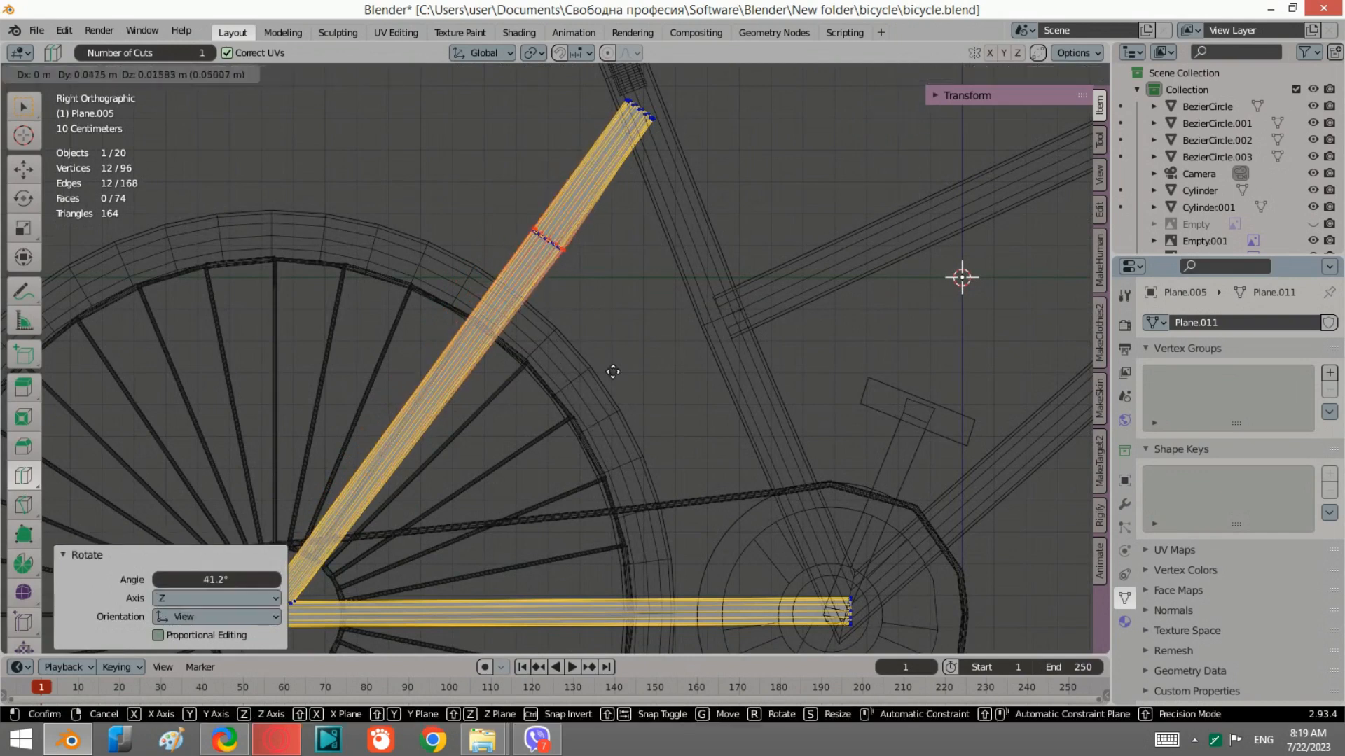
key(ctrl+z)
key(s)
click(688, 358)
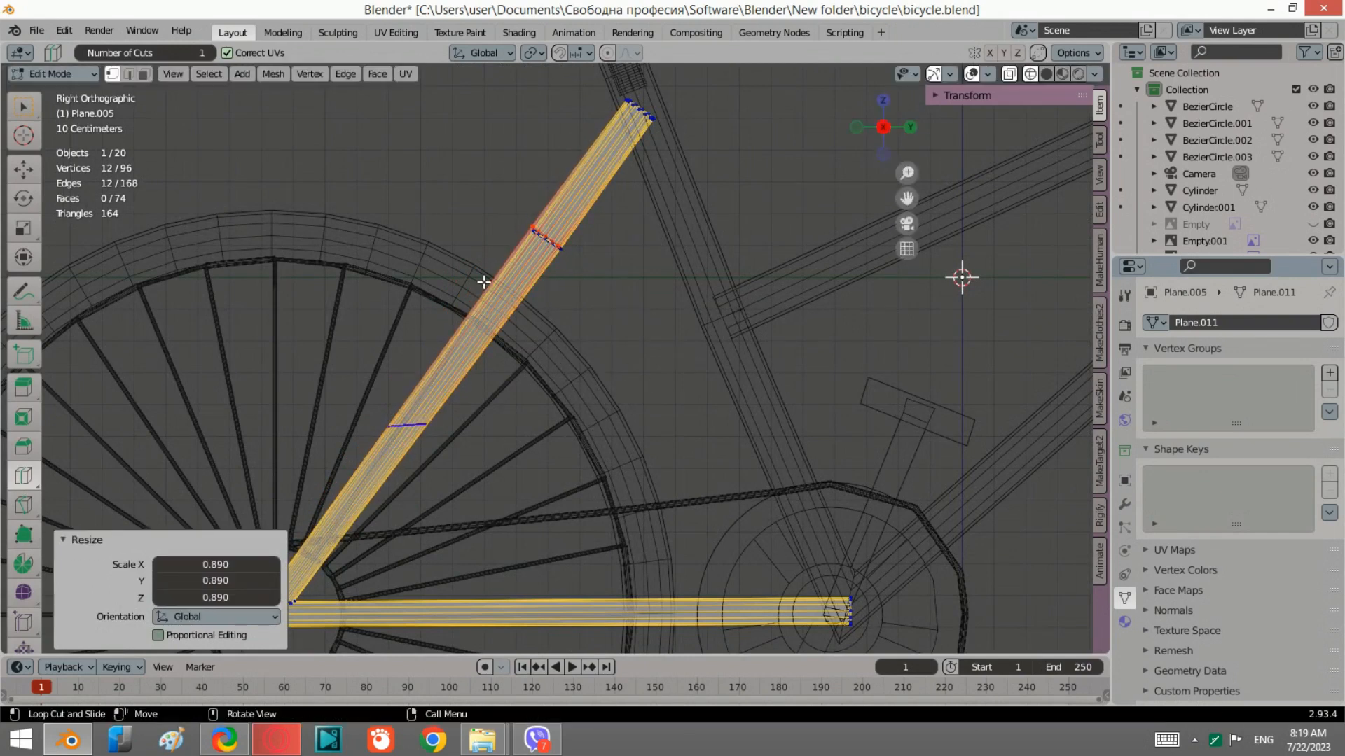
Select the middle loops of both seat stays and scale them apart along X to bow the stays outward.
middle_drag(688, 358, 629, 315)
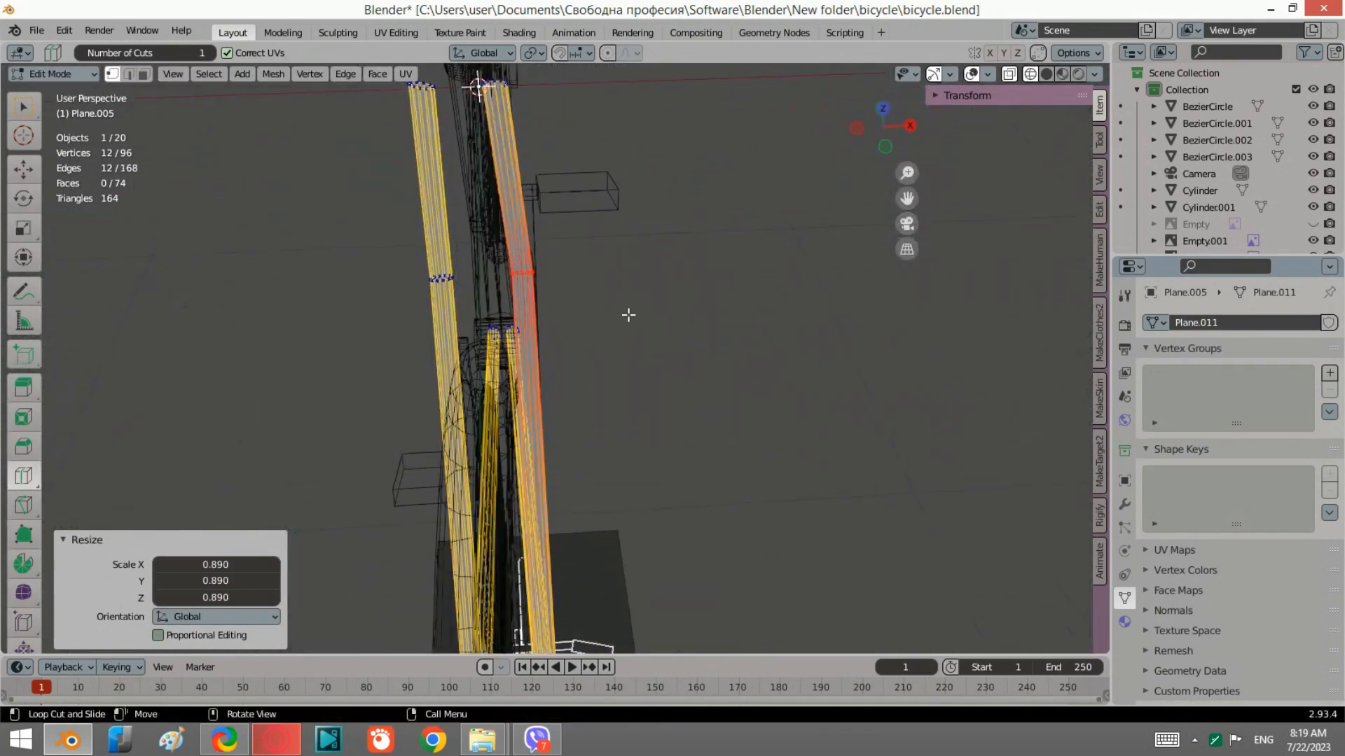
drag(381, 263, 381, 245)
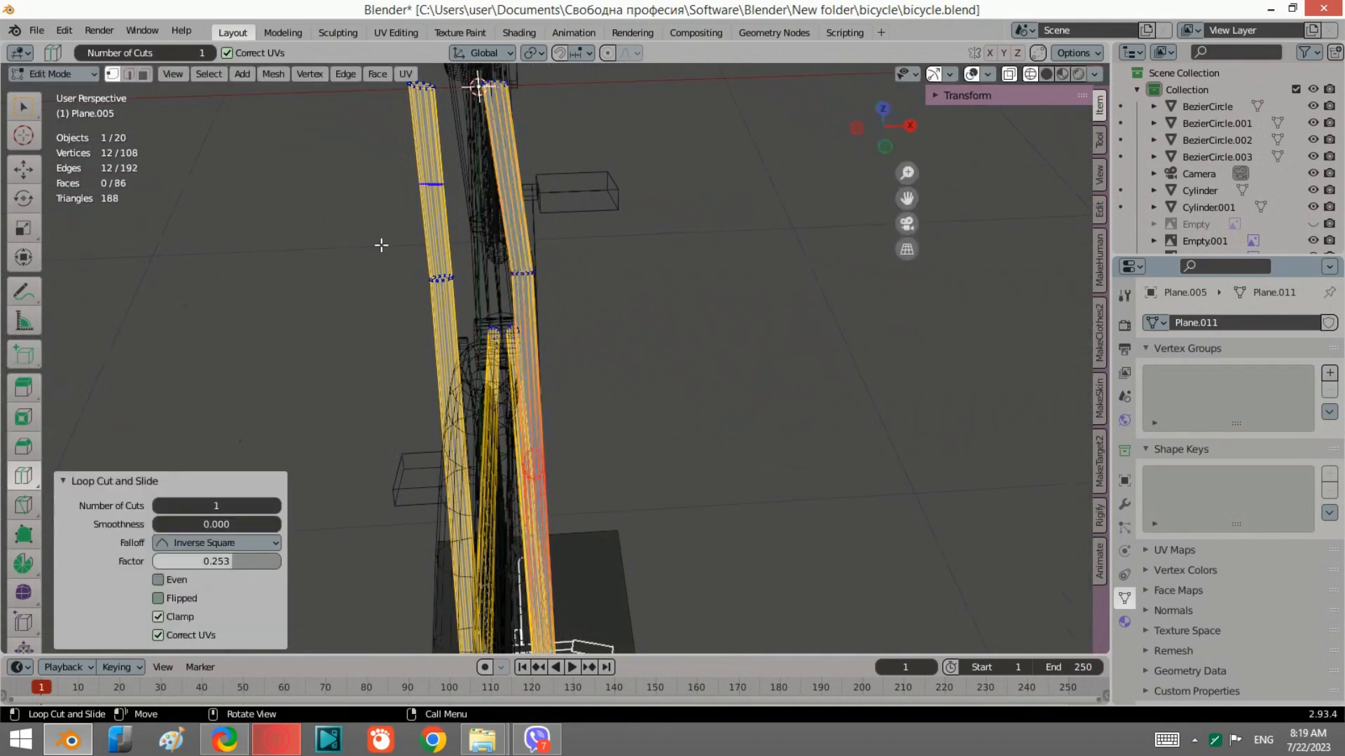
key(ctrl+z)
click(28, 113)
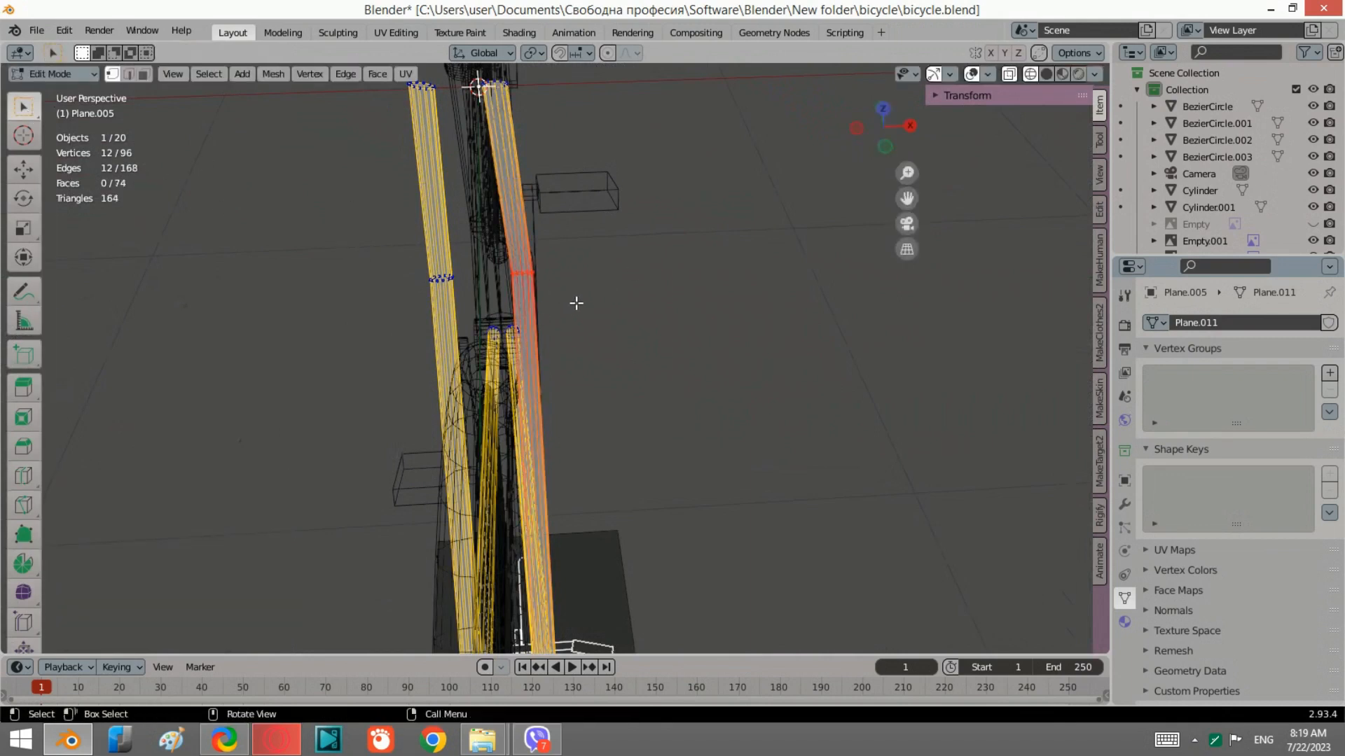
drag(577, 303, 329, 232)
middle_drag(561, 399, 472, 315)
key(s)
key(x)
click(617, 325)
key(s)
key(x)
click(560, 415)
Scale the upper ends of both seat stays to 0.767 along X and move them about -0.013 m in X.
drag(427, 191, 429, 190)
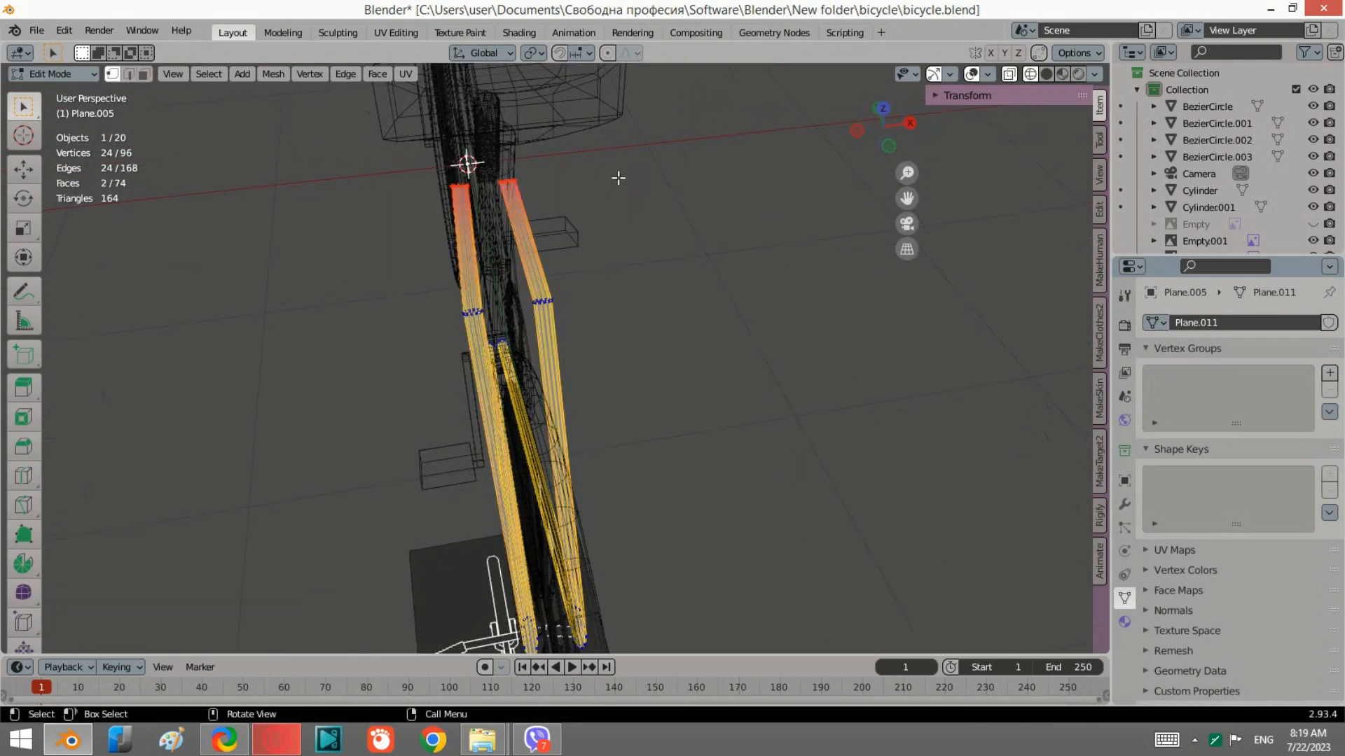
key(s)
key(x)
click(609, 203)
middle_drag(609, 204, 561, 240)
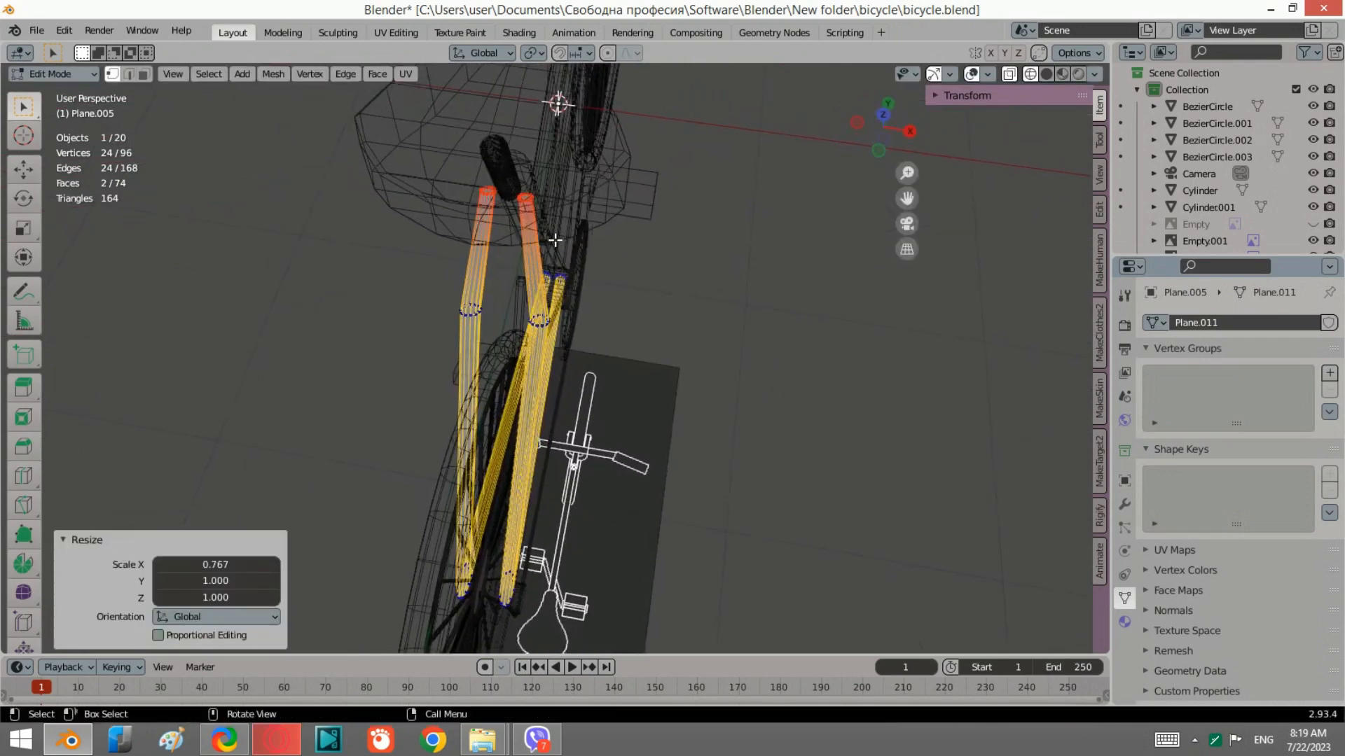
key(g)
key(x)
click(552, 239)
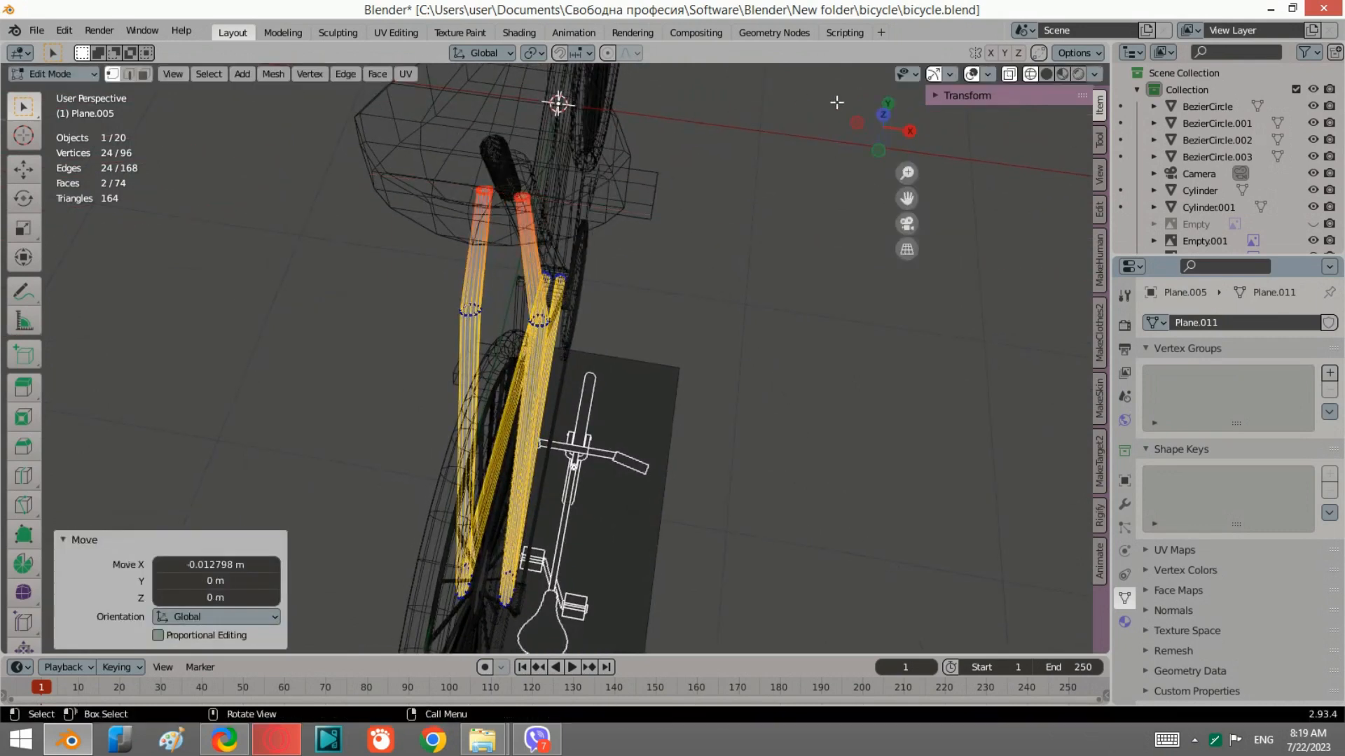
Center the upper ends on the seat tube in top view, moving them about 0.055 m in X and fine-tuning their X scale.
click(884, 114)
key(g)
key(x)
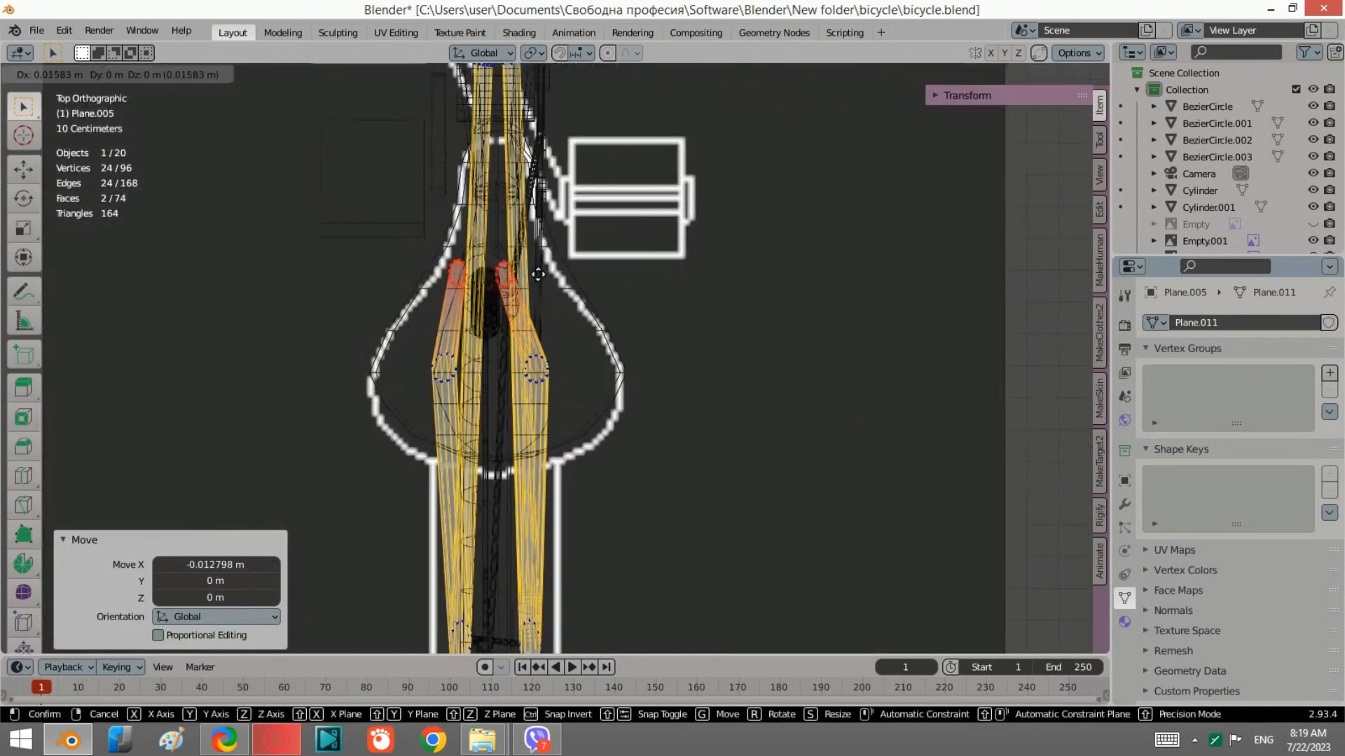
click(551, 275)
key(s)
key(x)
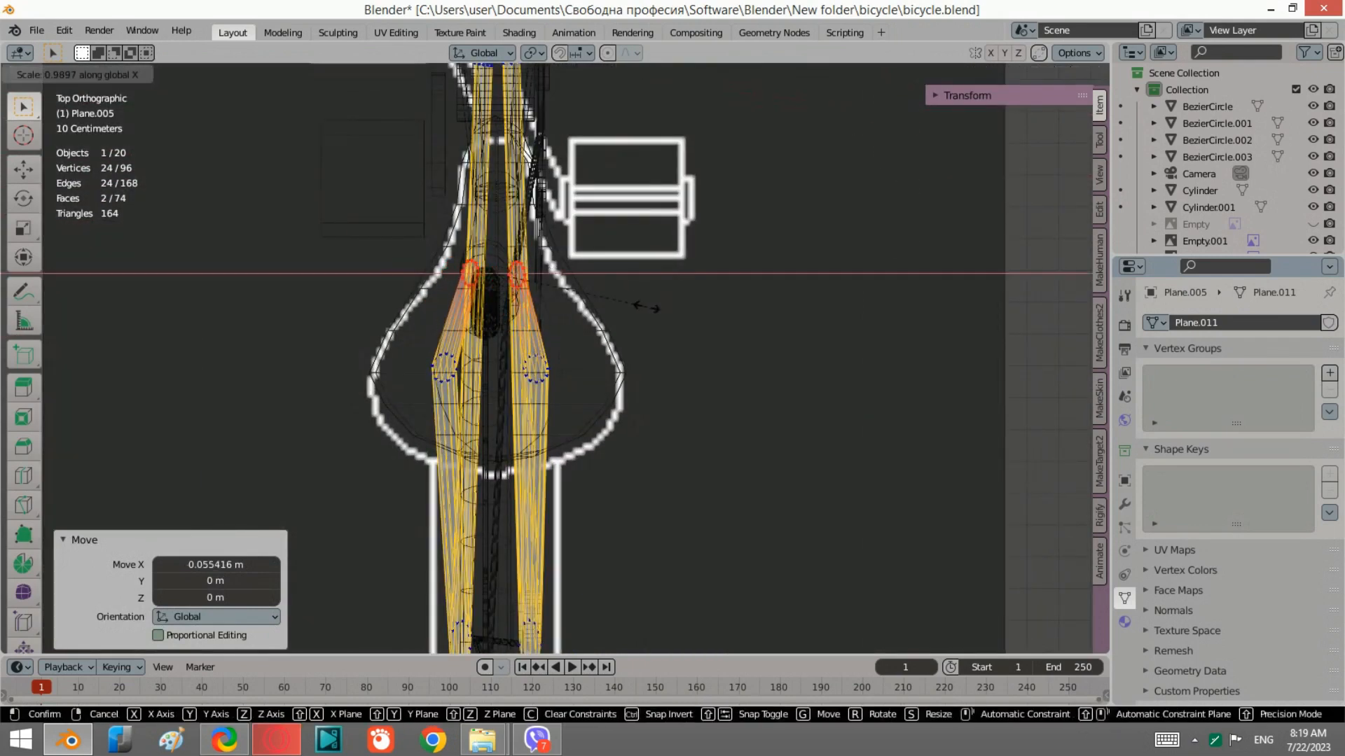
click(636, 303)
Check the reshaped seat stays and return to Object Mode.
scroll(599, 438, down, 1)
shift+middle_drag(566, 585, 582, 427)
middle_drag(618, 538, 561, 409)
middle_drag(549, 460, 555, 510)
key(Tab)
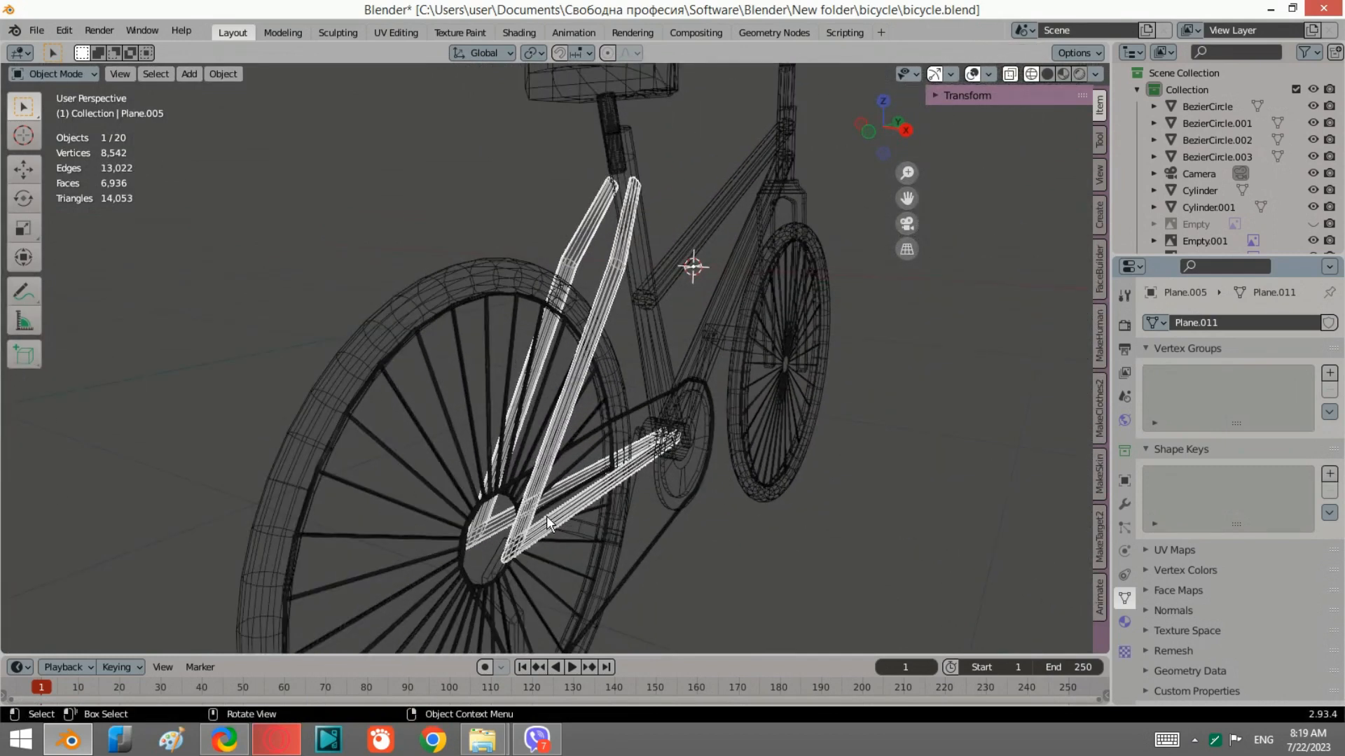
scroll(626, 513, down, 2)
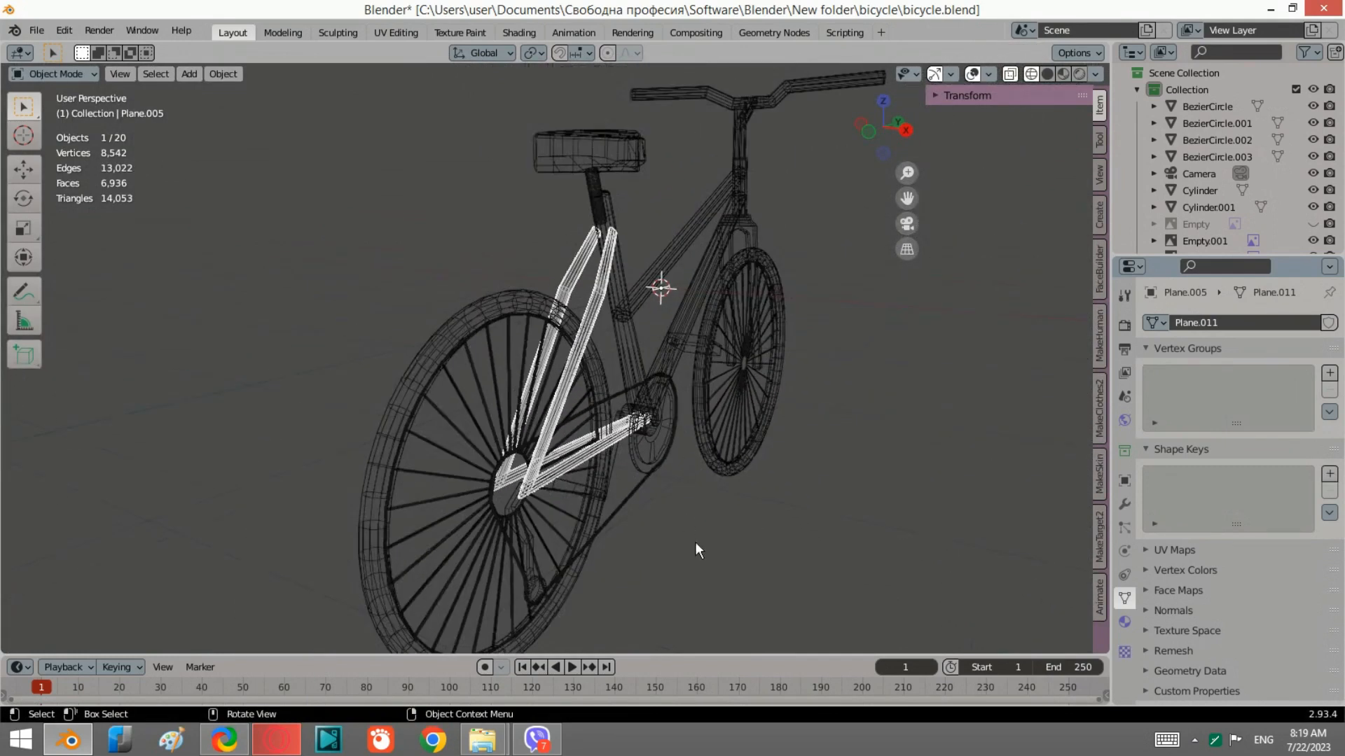
Add a mesh cylinder, rotate it 90° about the Y axis and scale it uniformly to 0.332.
key(shift+a)
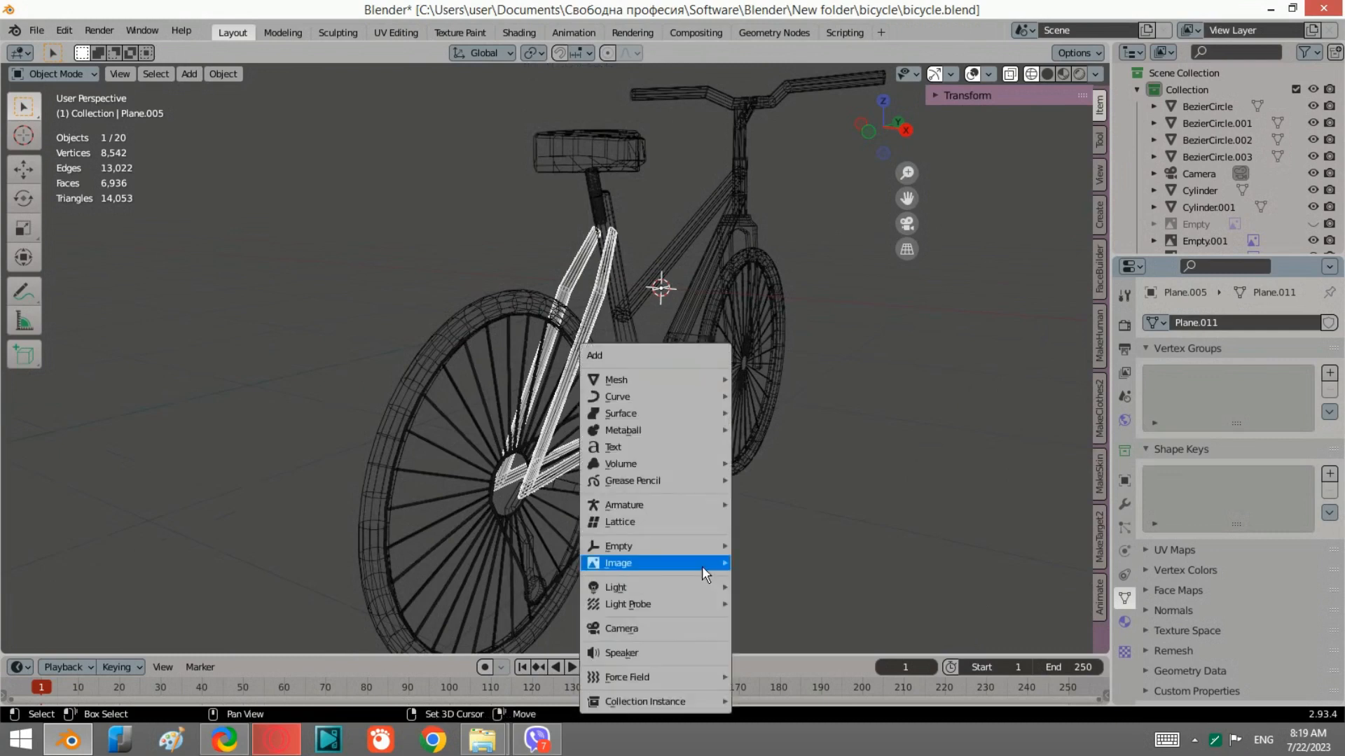
mouse_move(620, 379)
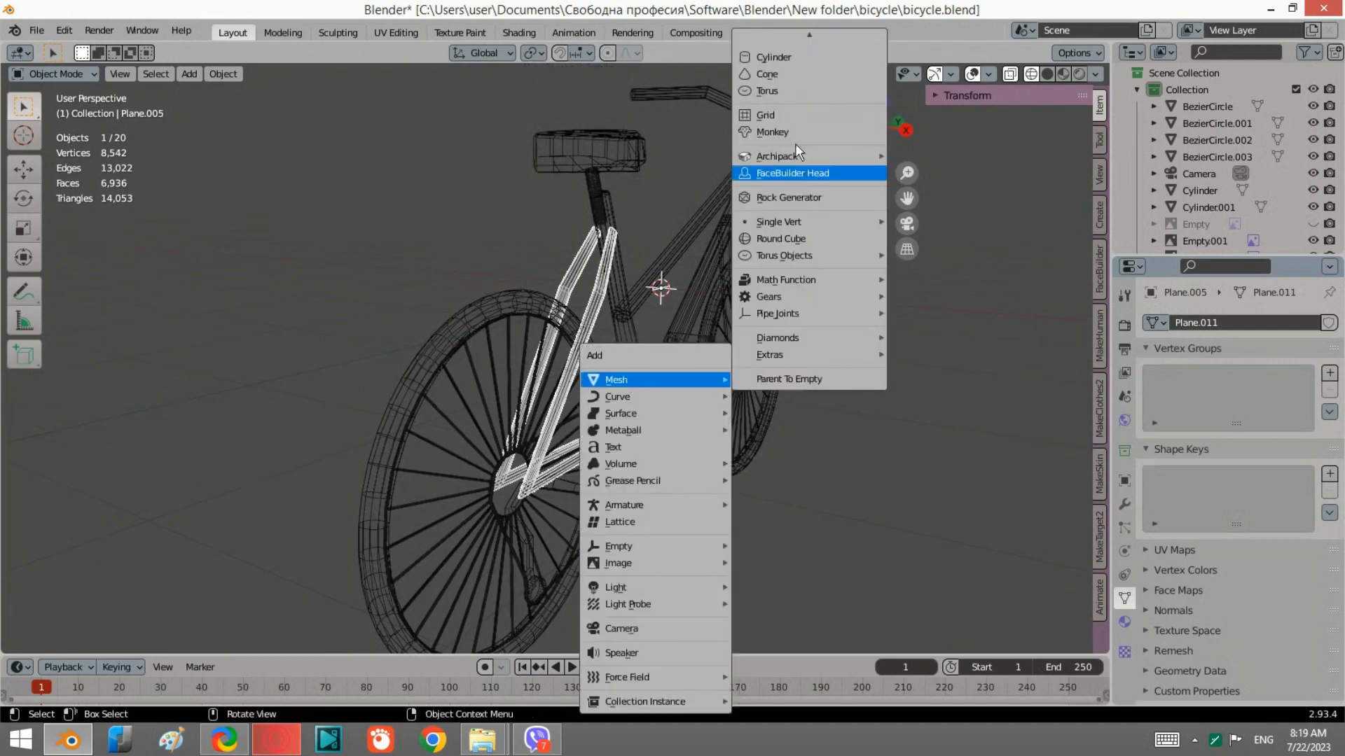
click(774, 57)
scroll(762, 372, down, 3)
text(rx)
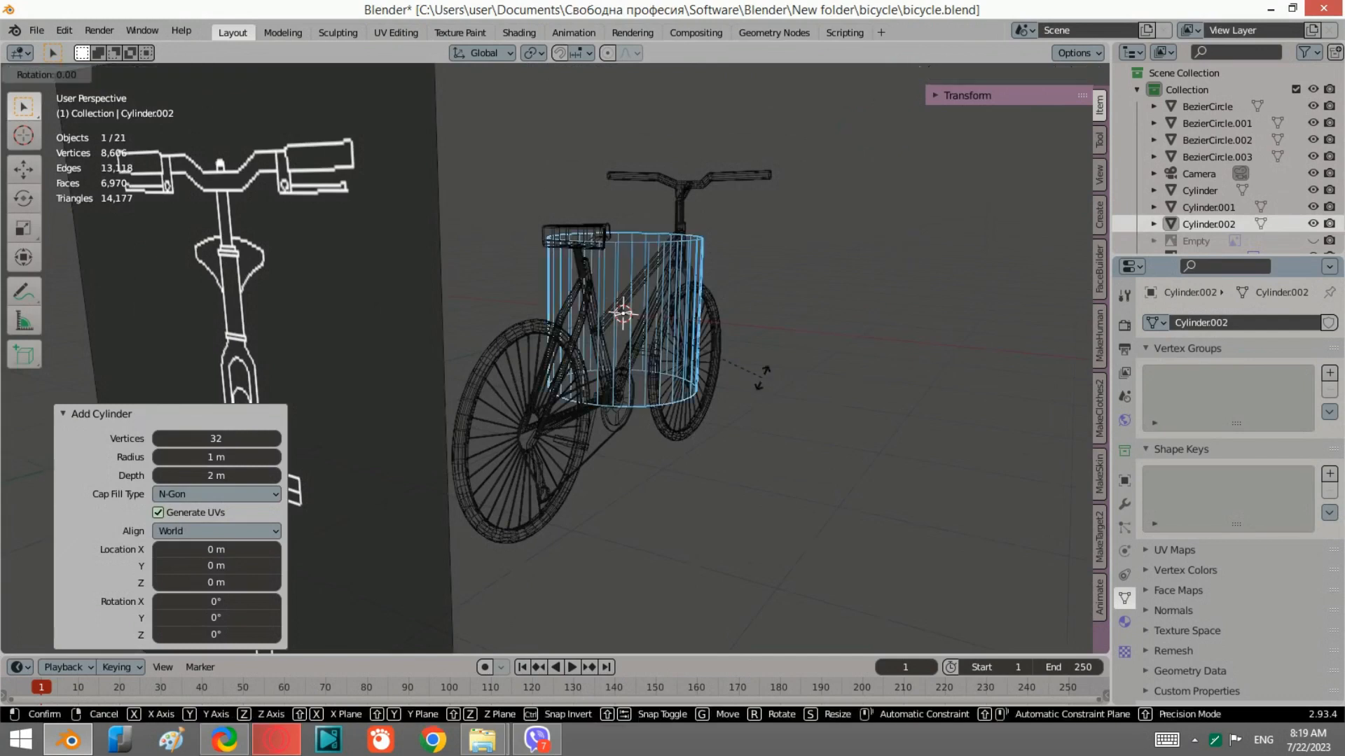
text(y90)
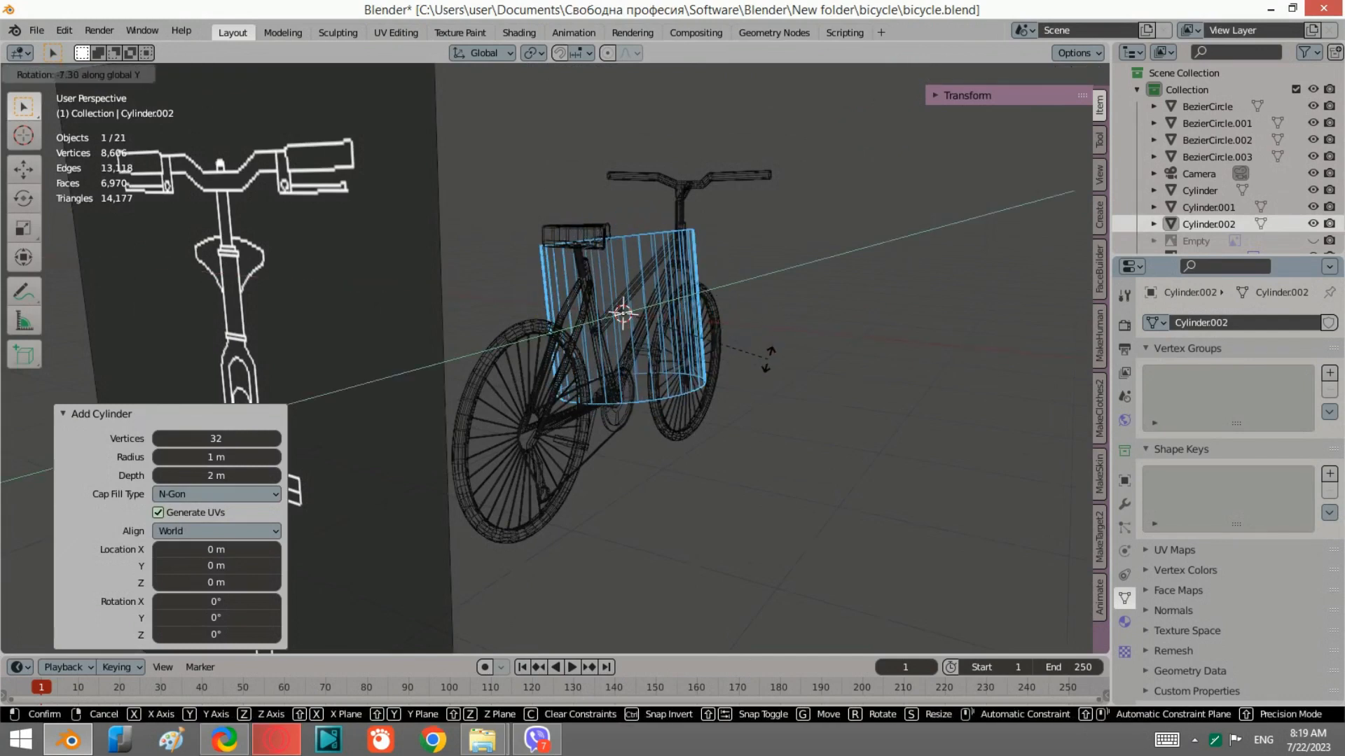
key(Return)
key(s)
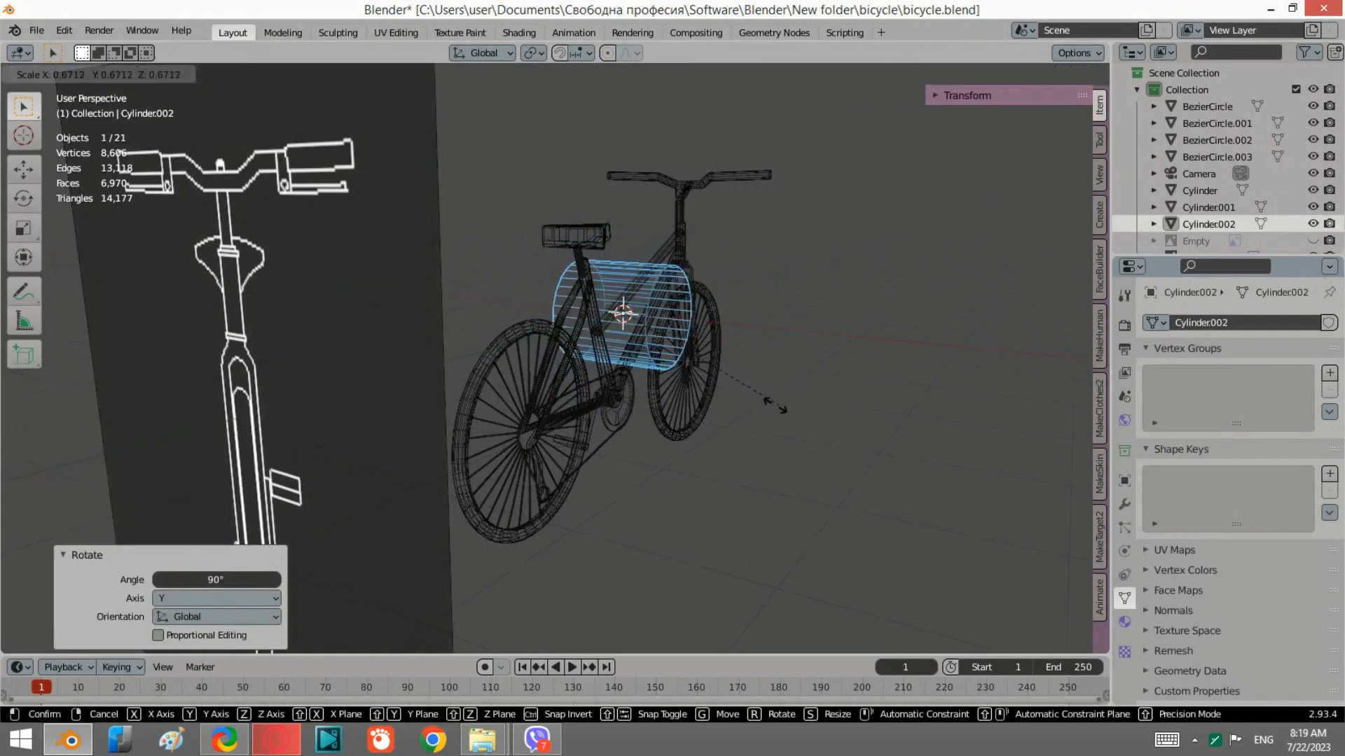
click(699, 361)
Move the cylinder onto the rear wheel hub in right view, about -2.206 m in Y and -1.110 m in Z, and scale it to 0.326.
click(907, 128)
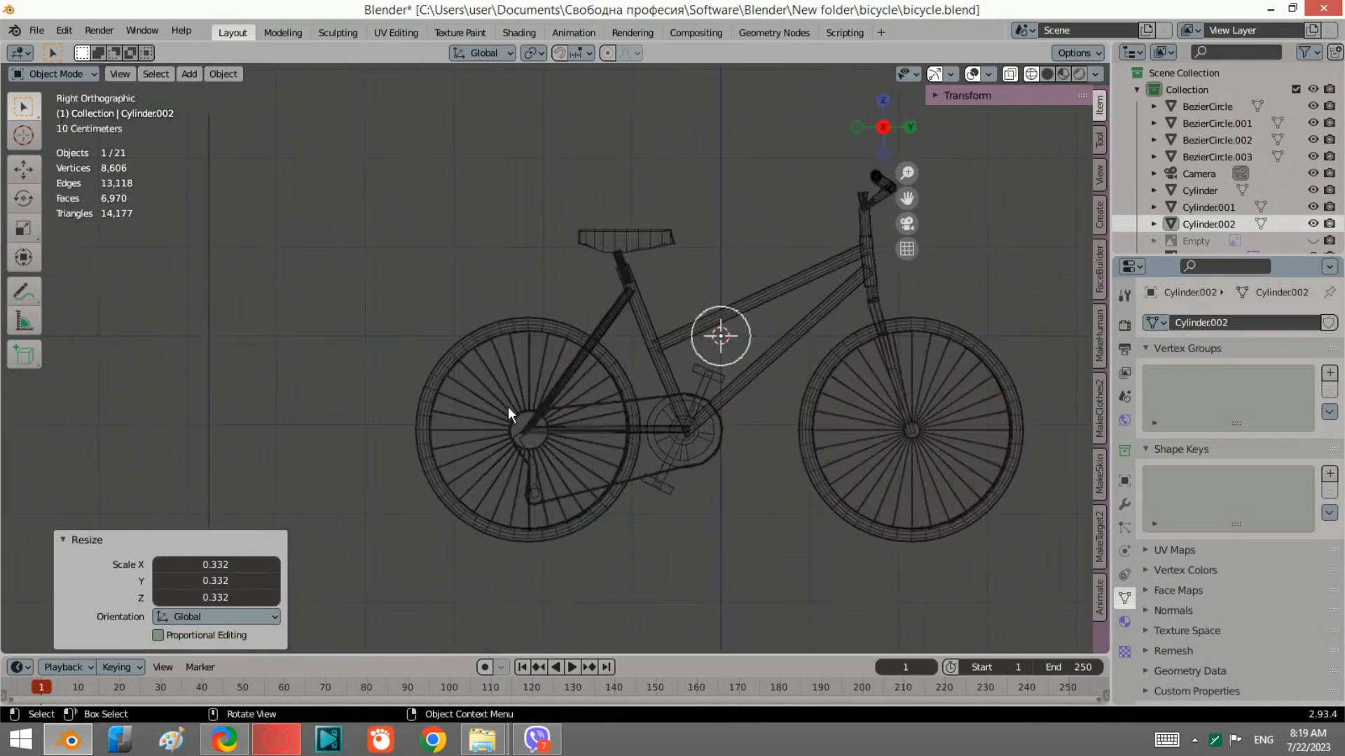
scroll(792, 393, up, 3)
key(g)
click(493, 542)
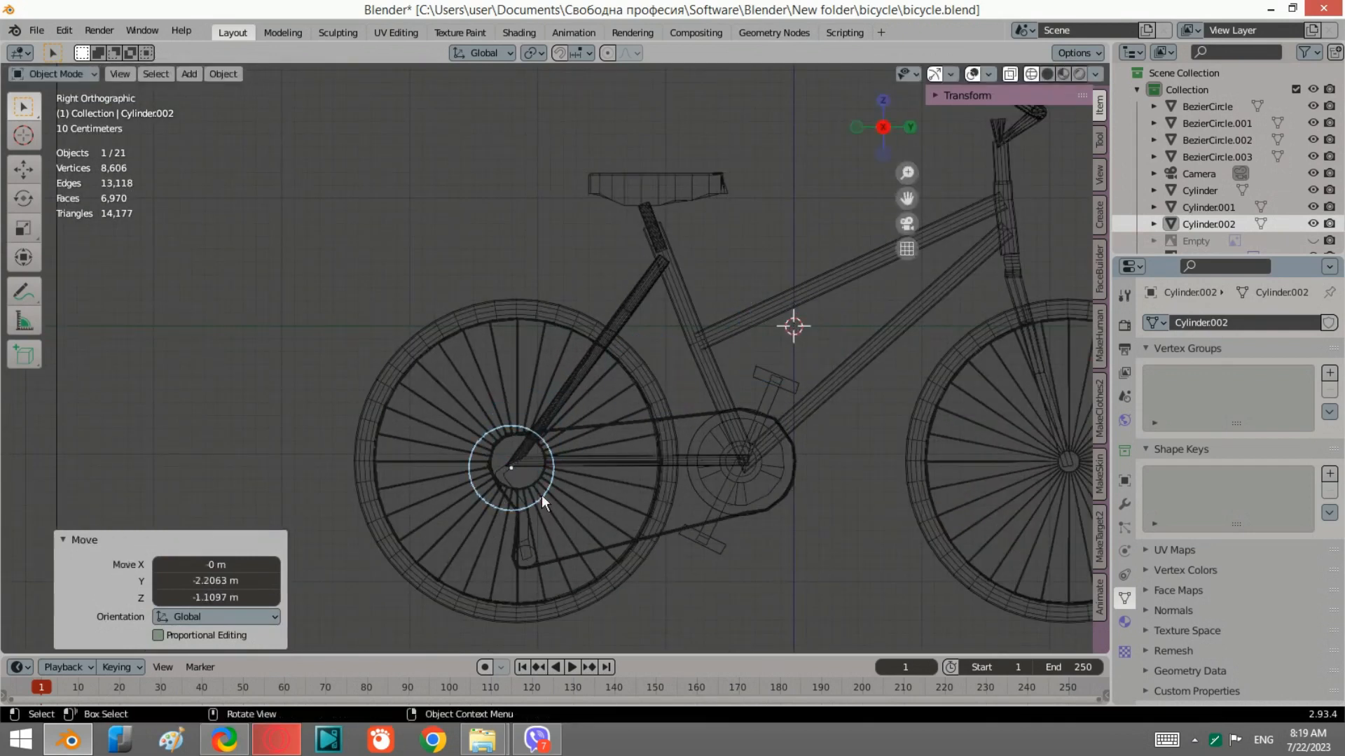
scroll(541, 495, up, 3)
key(s)
click(489, 587)
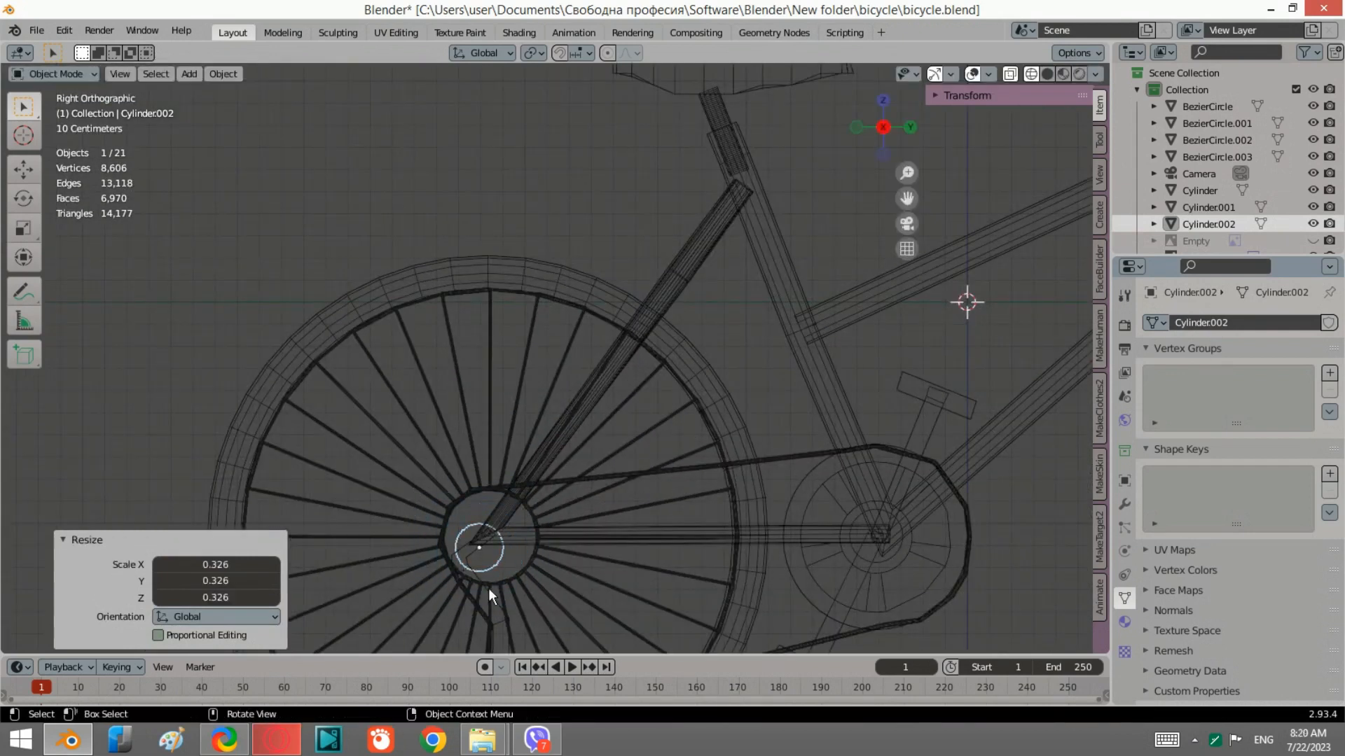
Center the cylinder in the rear hub by moving it about 0.047 m in Y and 0.066 m in Z.
scroll(515, 494, up, 2)
key(g)
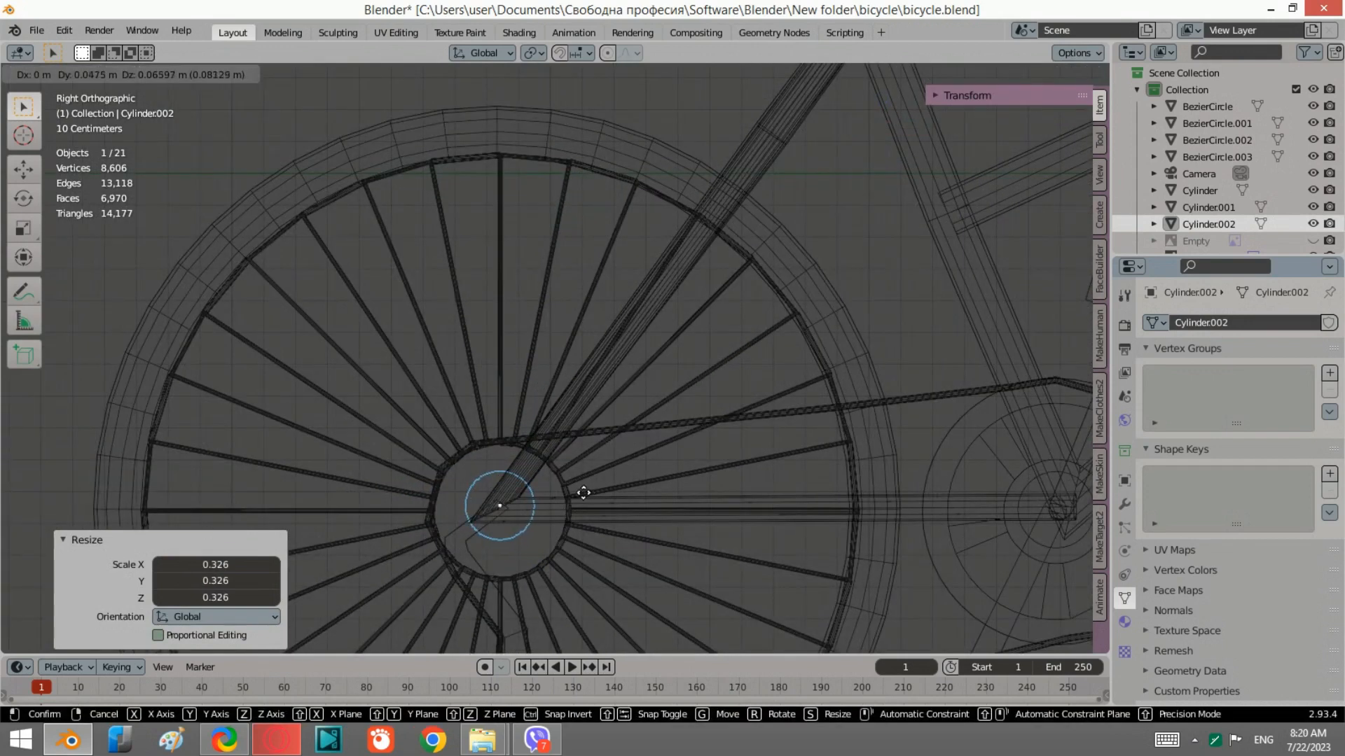
click(582, 493)
Scale the hub cylinder to about 0.79 along X and move it about 0.021 m in X.
middle_drag(482, 374, 552, 482)
key(s)
key(x)
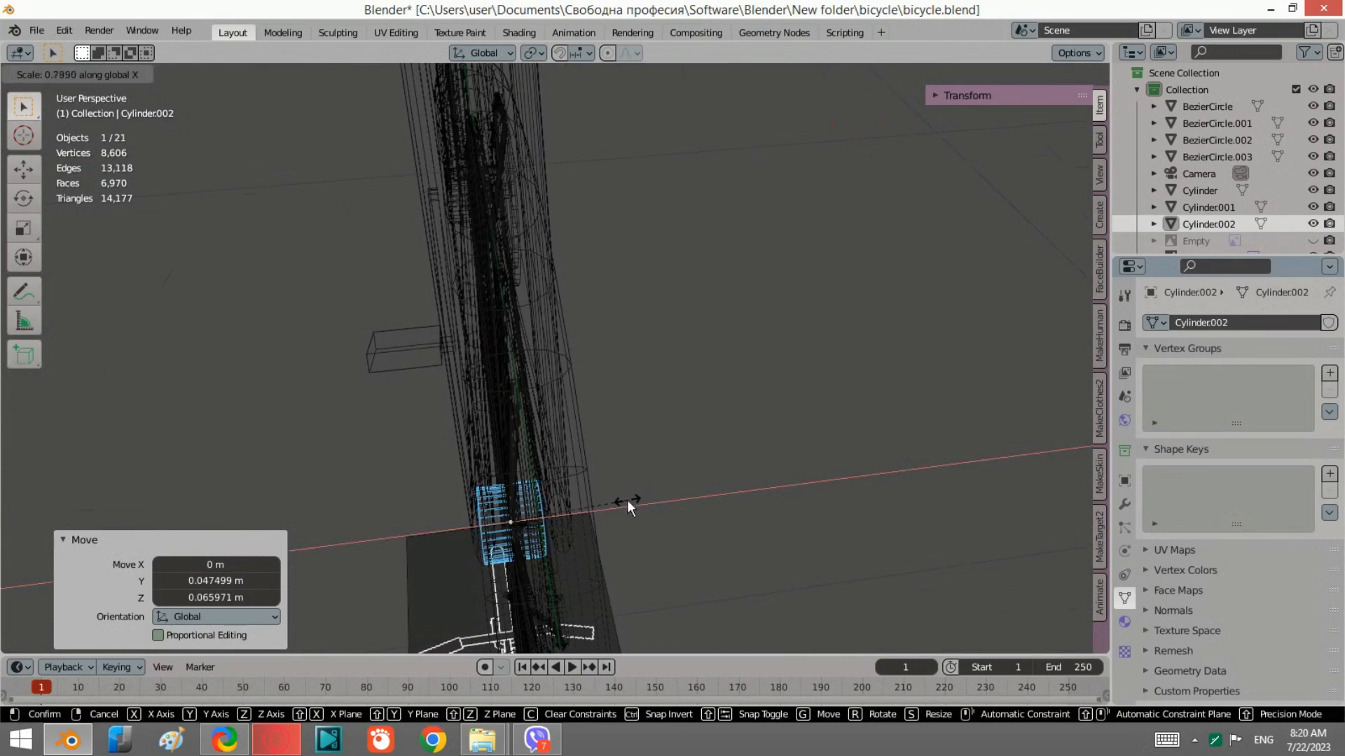
click(628, 500)
key(g)
key(x)
click(635, 501)
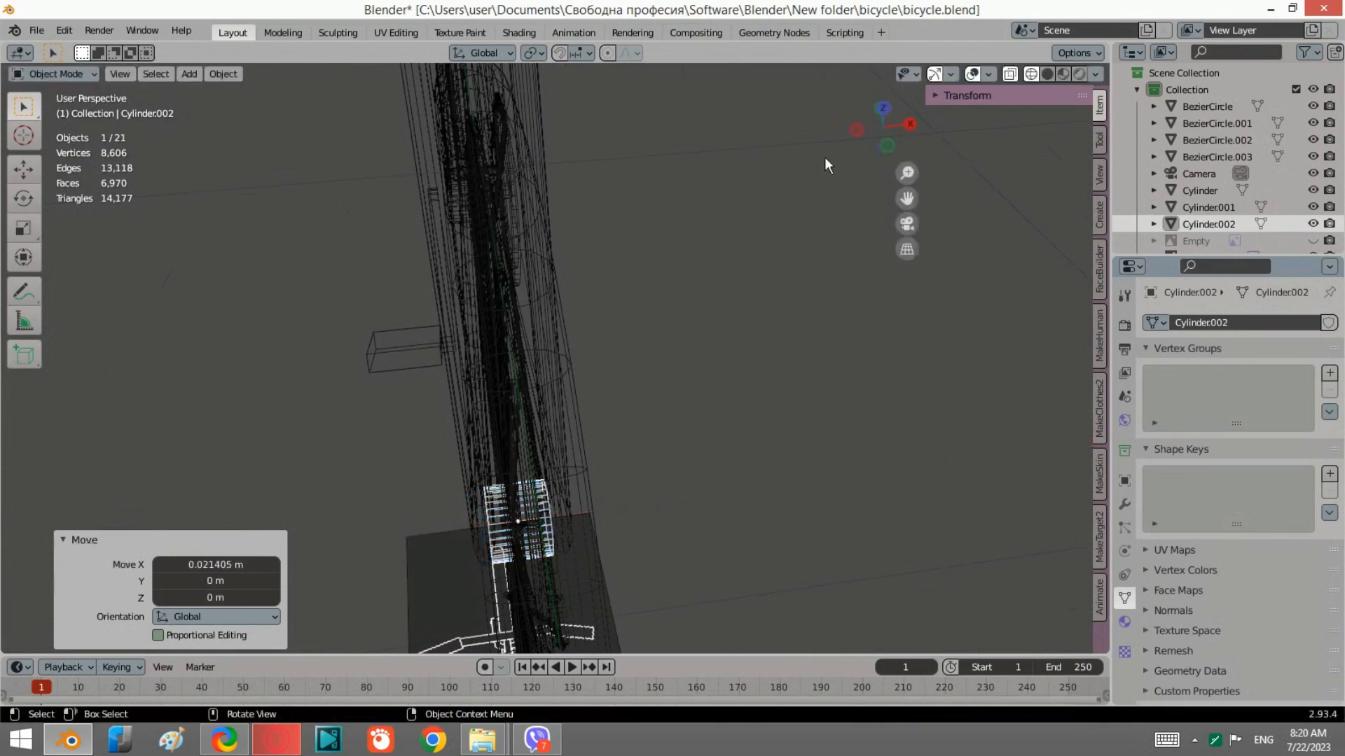
Switch to solid shading and shift the hub cylinder about 0.003 m in Y and -0.013 m in Z in right view.
middle_drag(590, 471, 558, 409)
click(1048, 74)
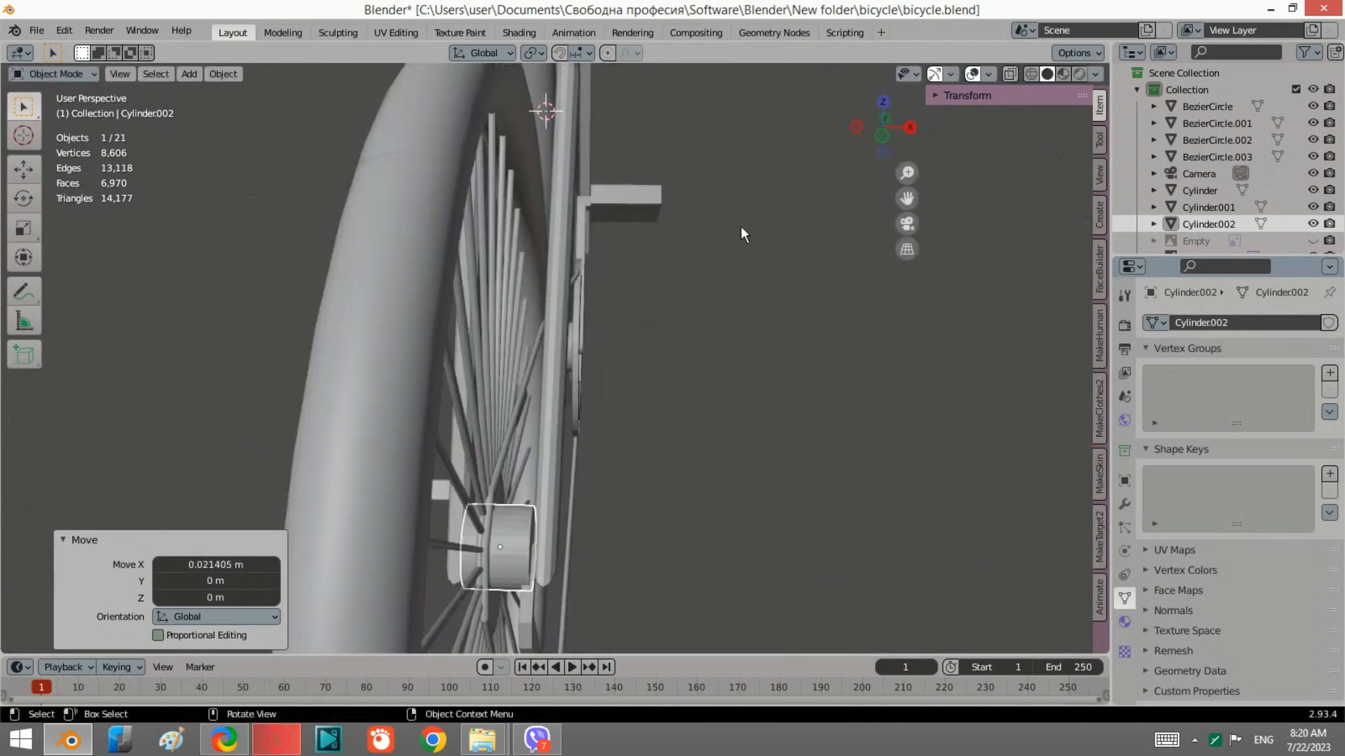
mouse_move(741, 225)
middle_down()
mouse_move(527, 412)
mouse_move(616, 403)
mouse_move(458, 419)
mouse_move(351, 392)
mouse_move(349, 425)
mouse_move(327, 435)
mouse_move(352, 475)
mouse_move(322, 443)
mouse_move(373, 441)
mouse_move(357, 391)
mouse_move(310, 380)
mouse_move(312, 359)
middle_up()
scroll(470, 342, down, 3)
scroll(476, 434, up, 1)
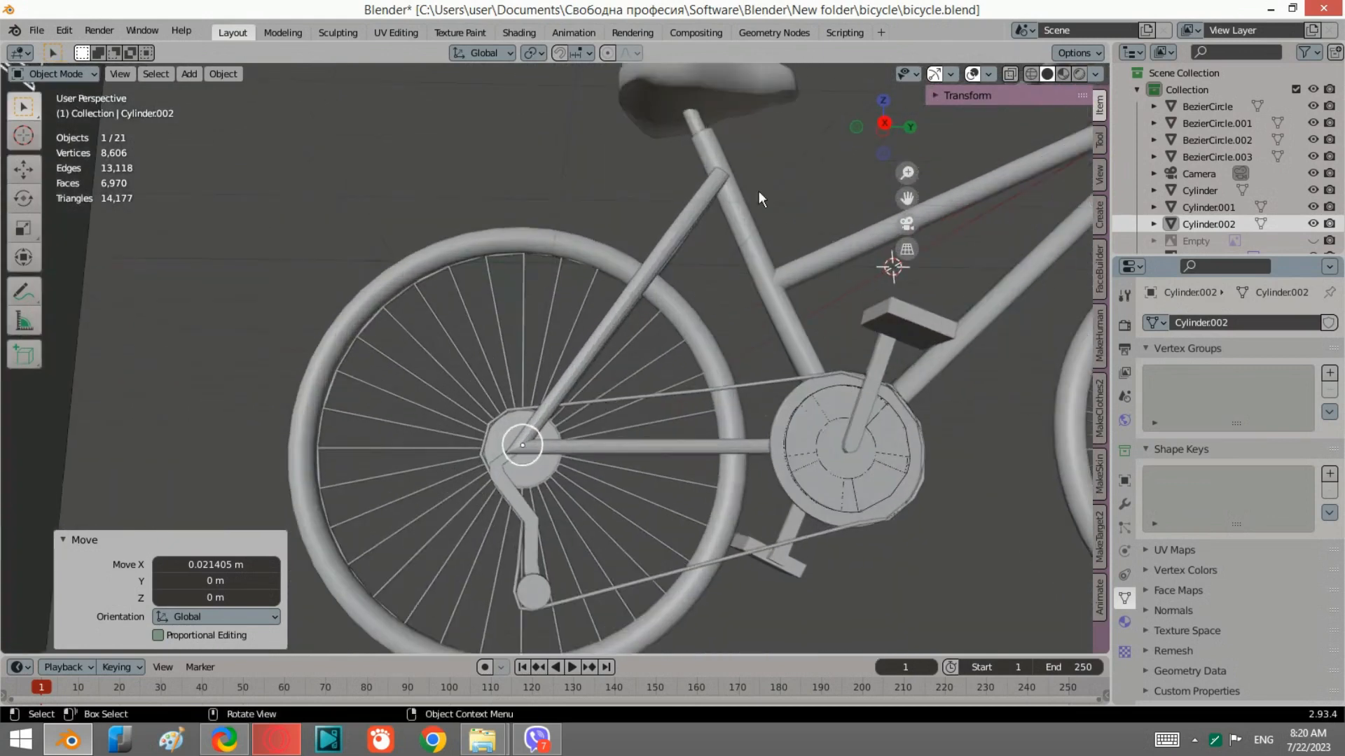
click(882, 121)
scroll(539, 476, up, 2)
key(g)
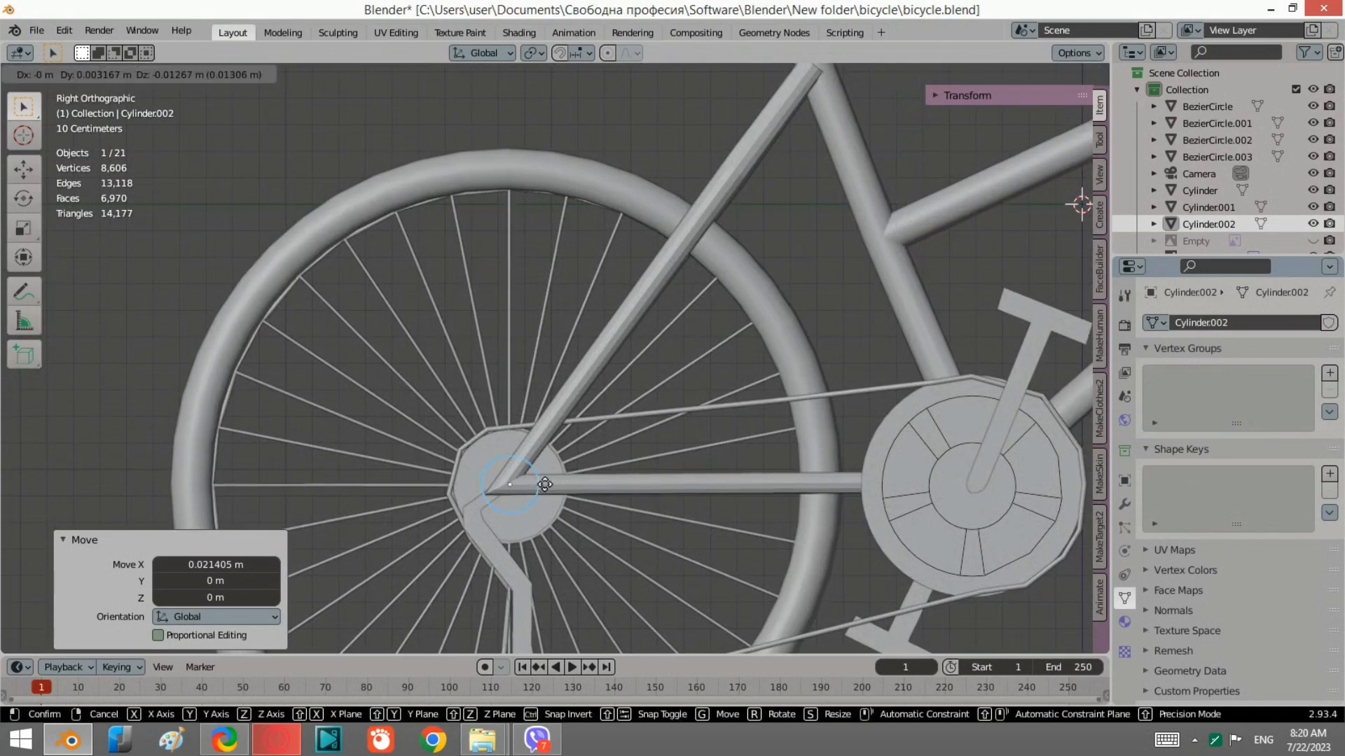
click(544, 484)
Check the hub cylinder from the side and front views and scale it uniformly to 0.740.
middle_drag(545, 387, 537, 438)
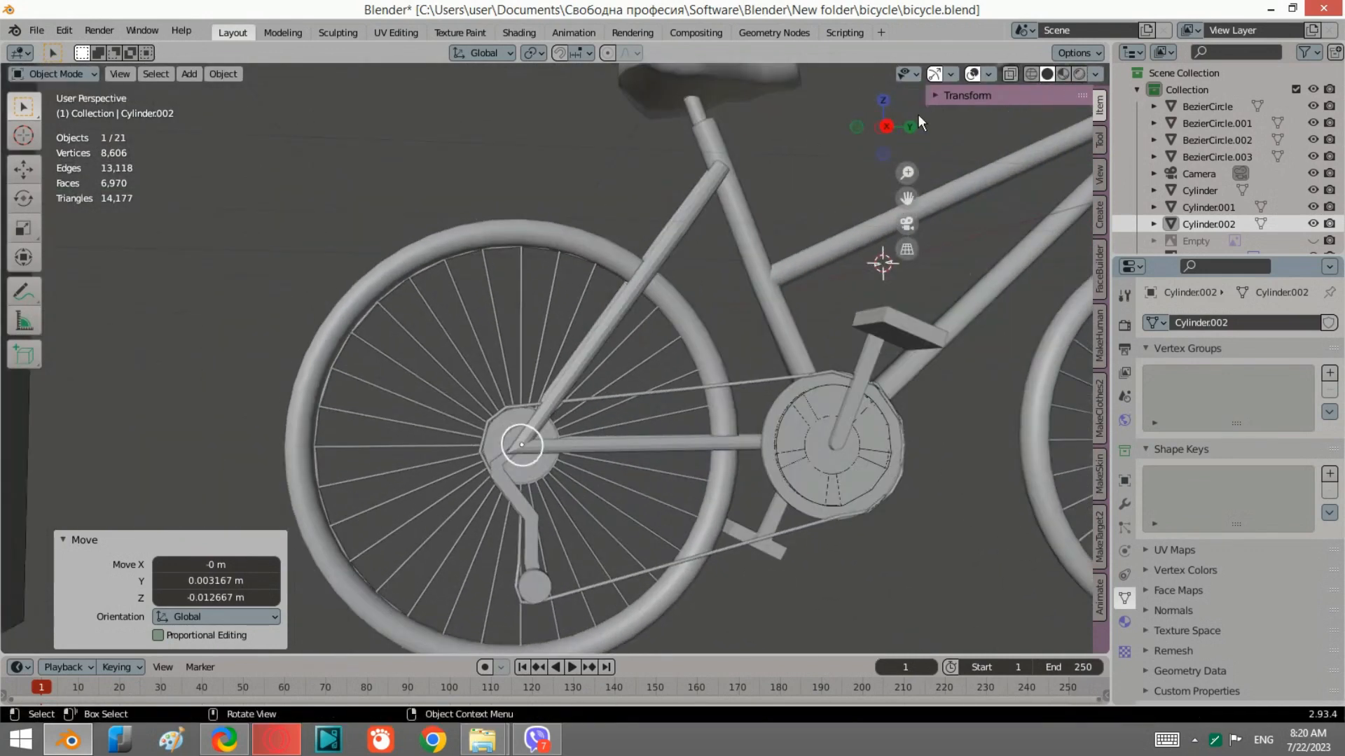
click(891, 124)
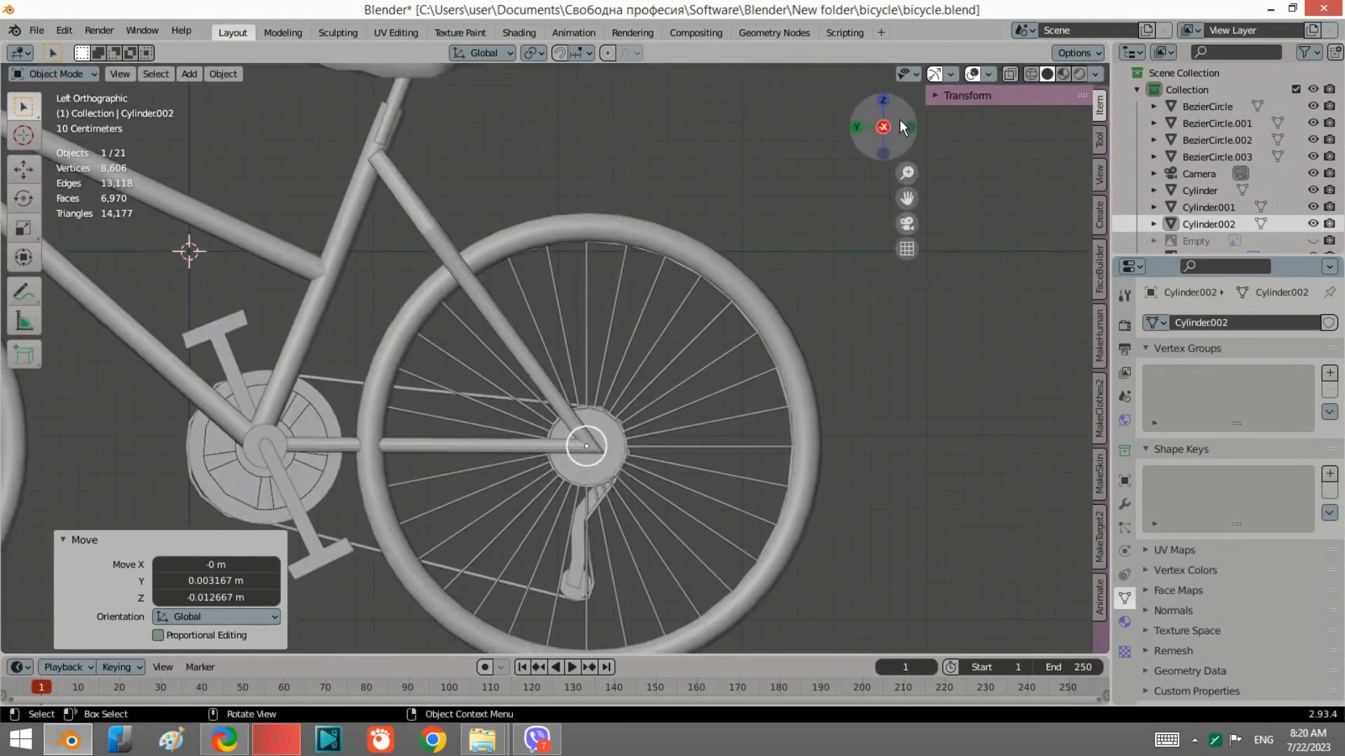
click(910, 127)
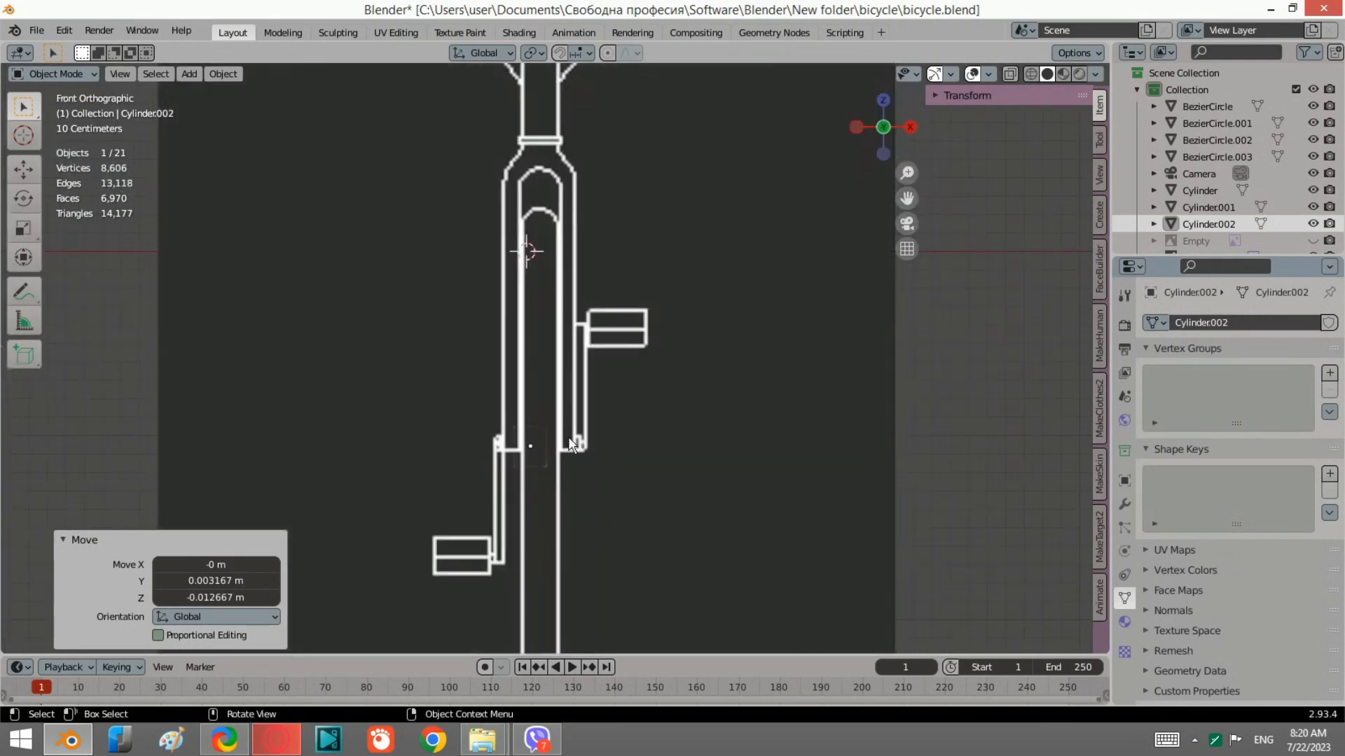
click(909, 127)
scroll(538, 493, up, 2)
key(s)
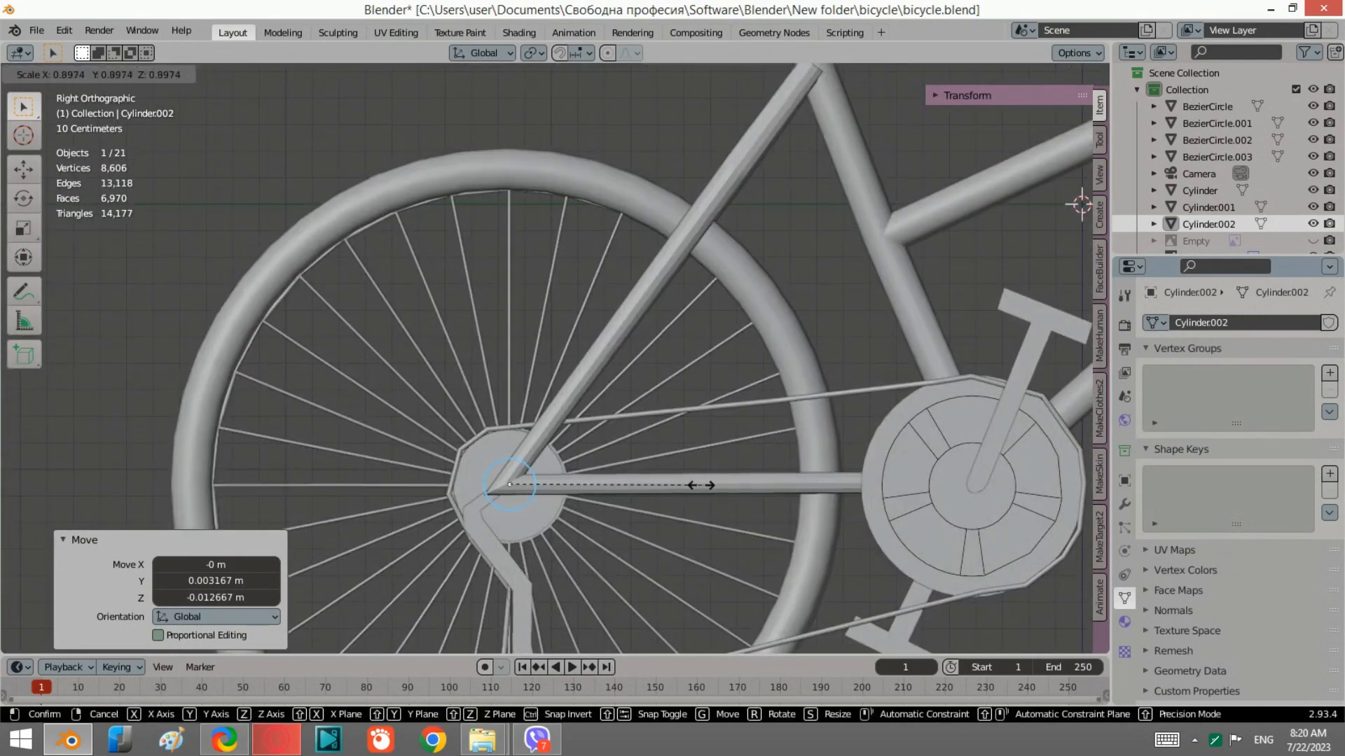
click(667, 481)
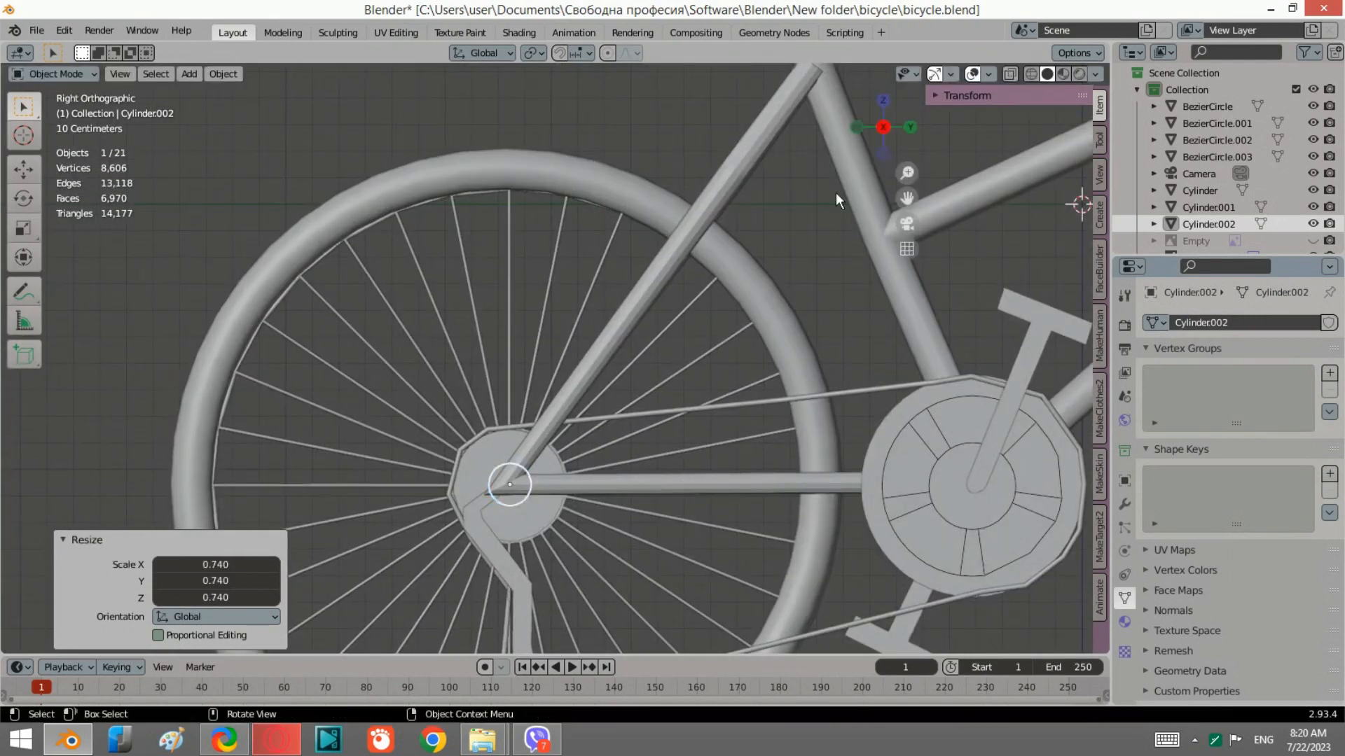
Lengthen the hub cylinder between the rear stays by scaling it along X by 1.283 and again by 1.085.
click(856, 127)
middle_drag(610, 342, 528, 488)
key(s)
key(x)
click(574, 472)
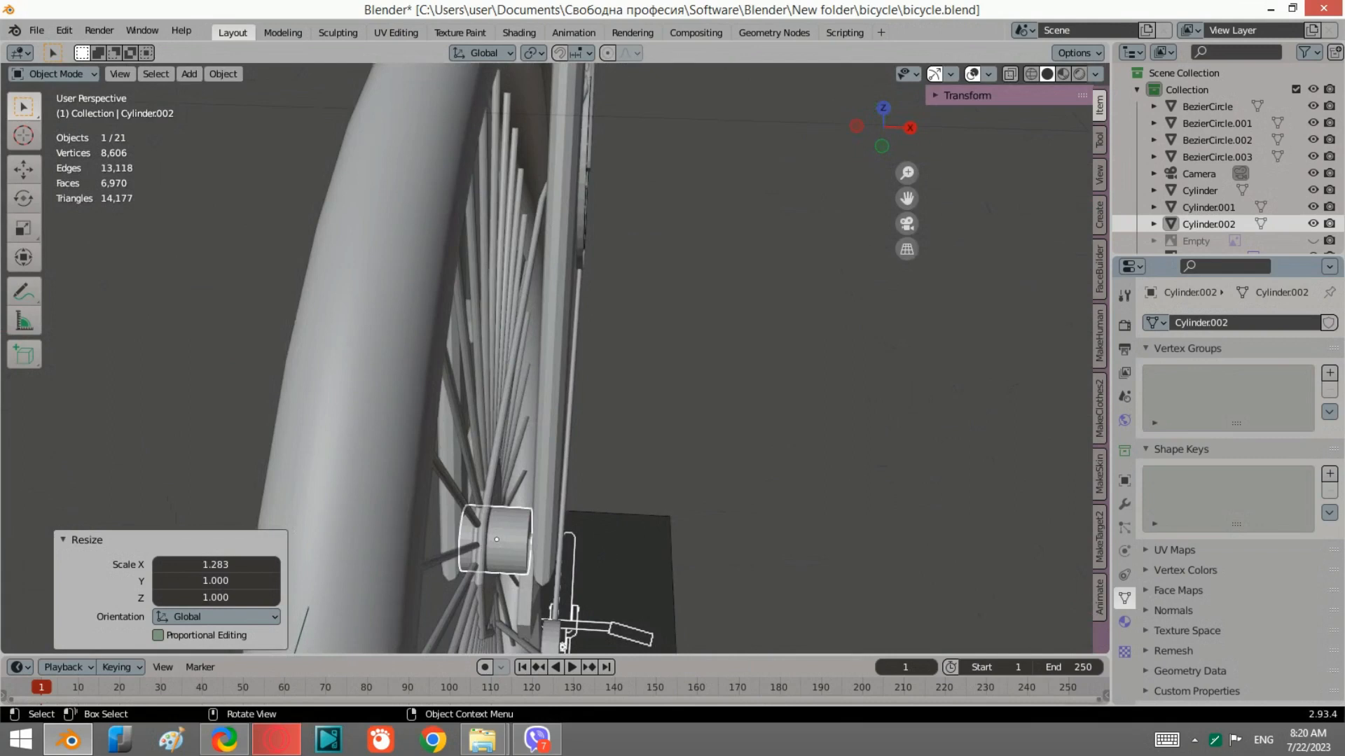
key(s)
key(x)
click(560, 535)
Move the hub cylinder about 0.008 m along X between the rear stays.
mouse_move(561, 535)
middle_down()
mouse_move(519, 524)
mouse_move(586, 523)
mouse_move(569, 526)
middle_up()
key(g)
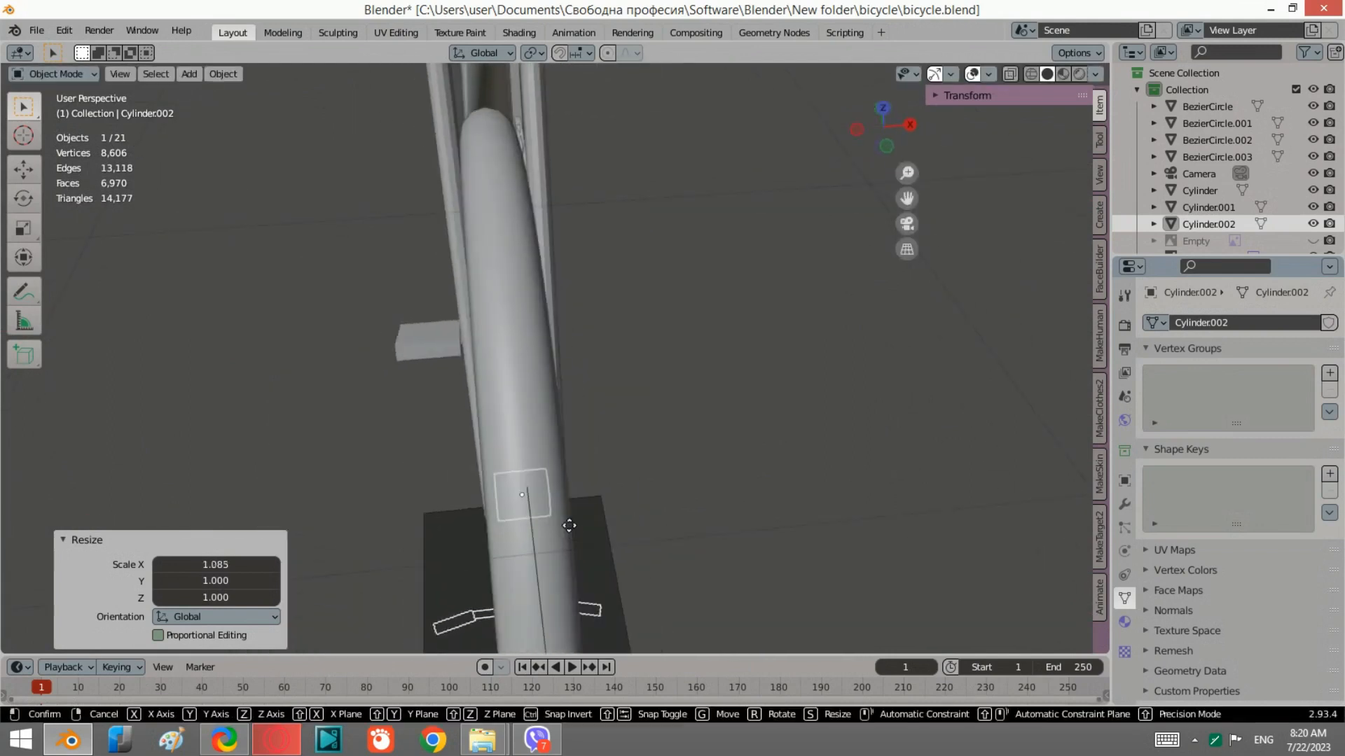
key(x)
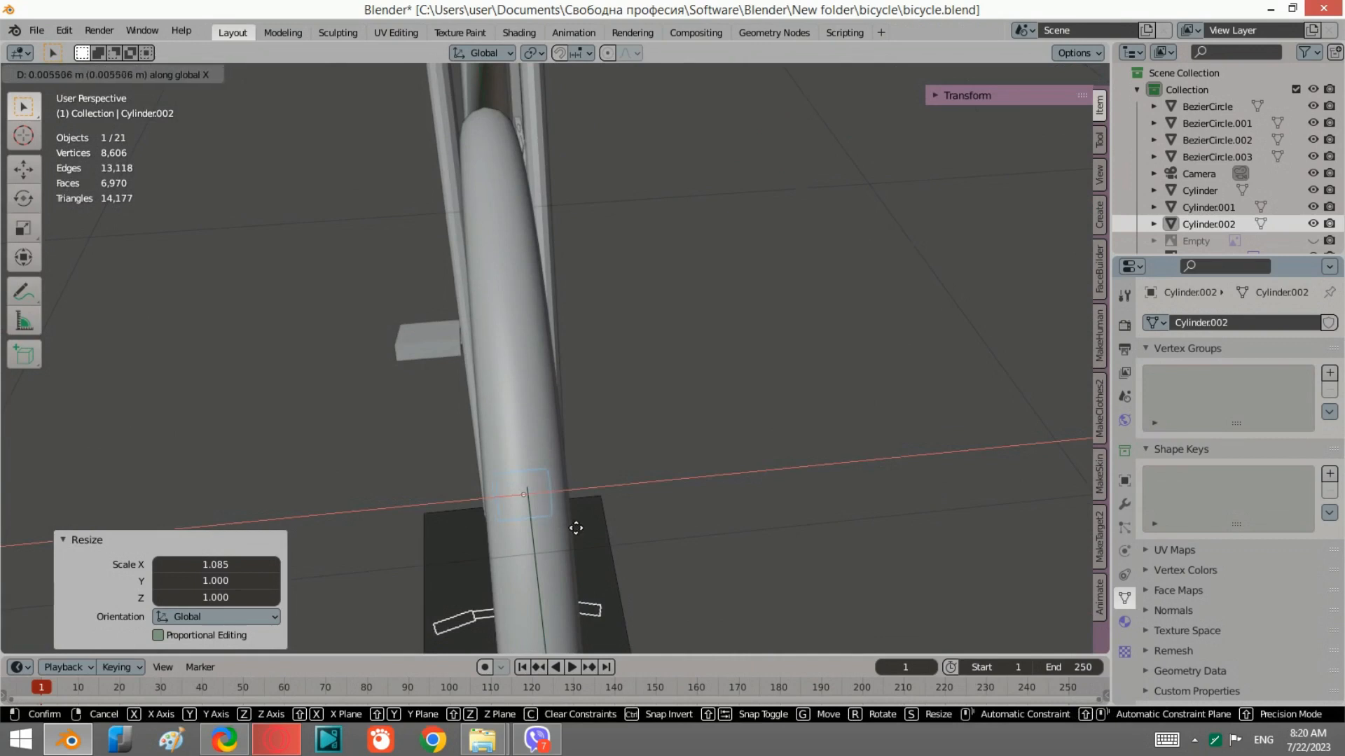
click(579, 527)
Scale the hub cylinder to 0.972 along X and move it about -0.007 m in X.
middle_drag(605, 519, 561, 507)
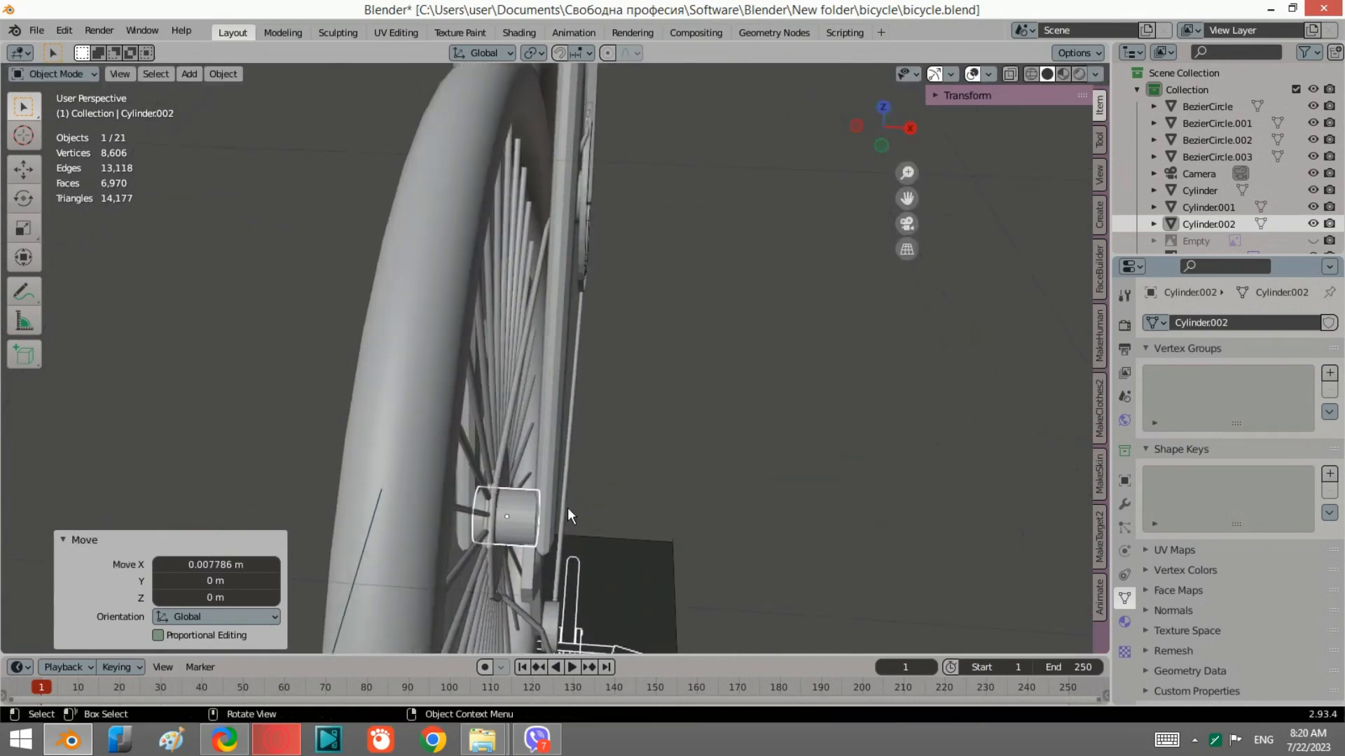
key(s)
key(x)
click(557, 505)
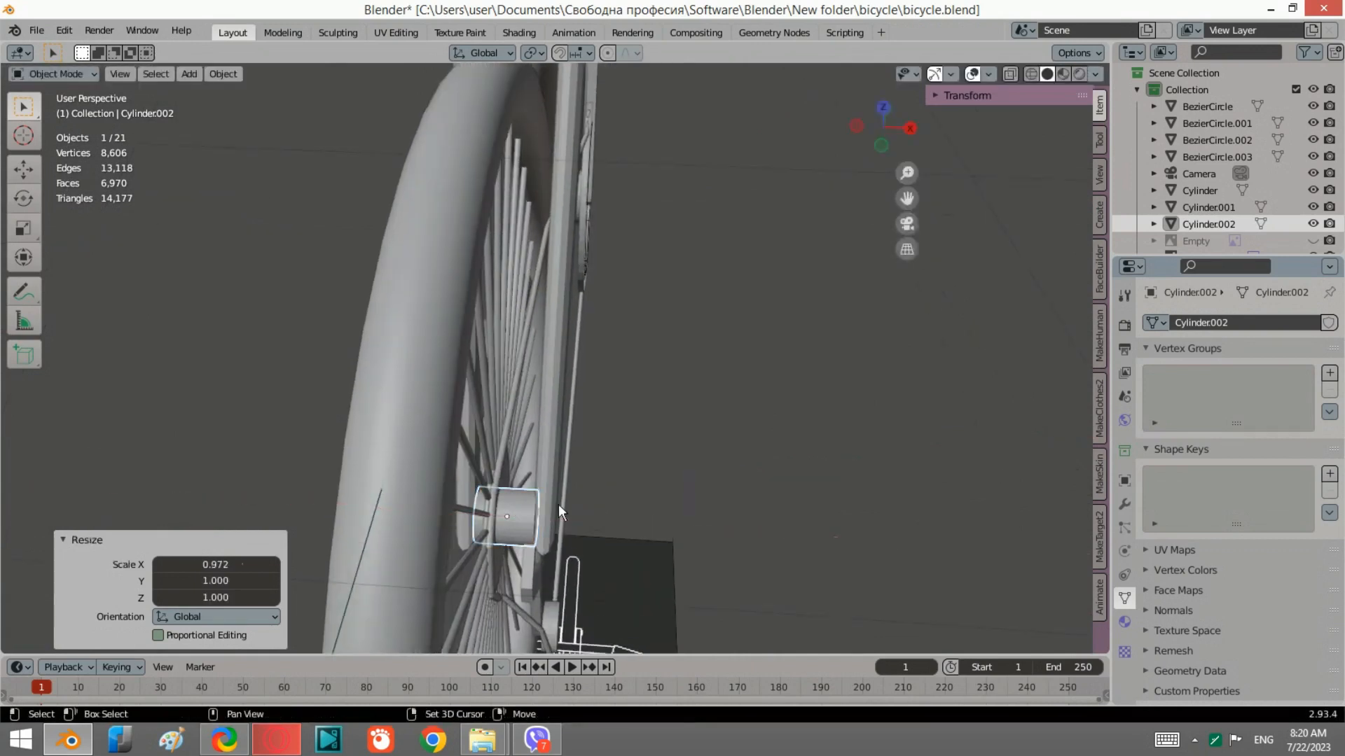
key(g)
key(x)
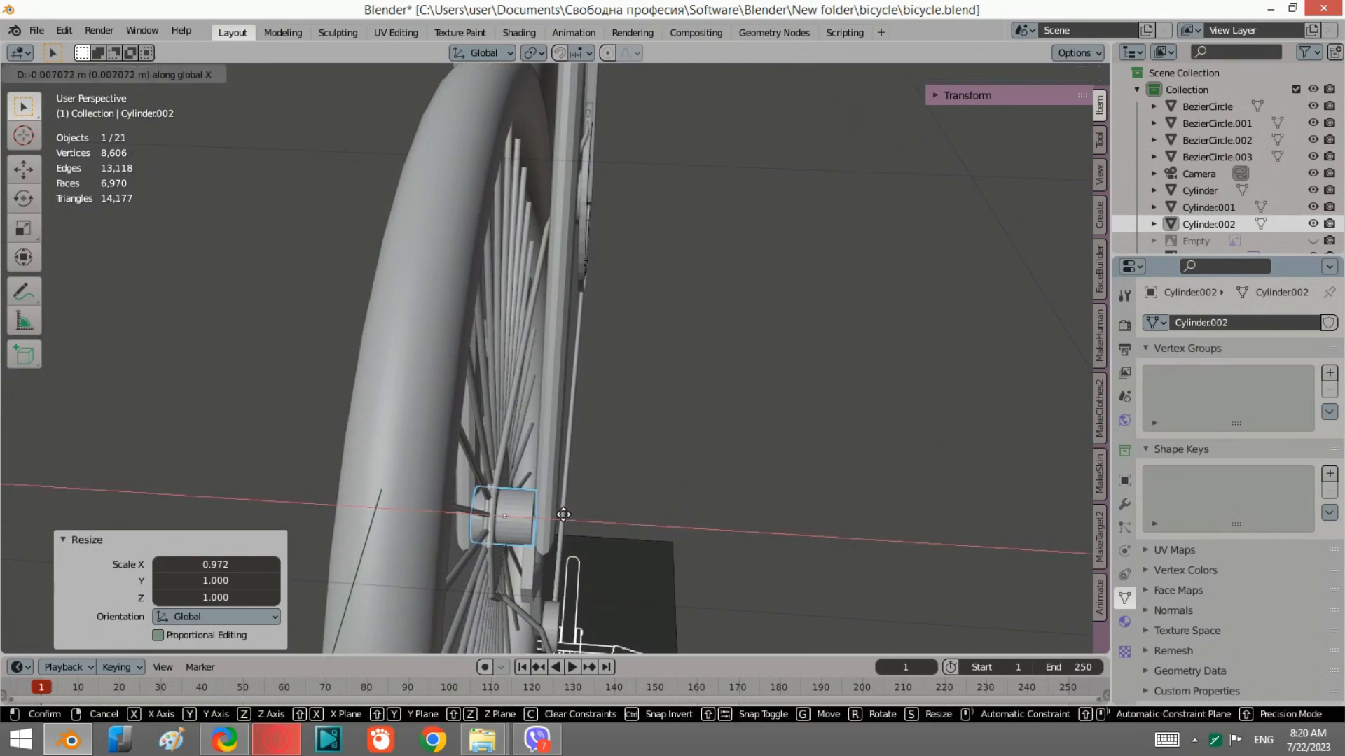
click(564, 515)
Deselect the hub cylinder and inspect the whole bicycle from the side.
middle_drag(451, 443, 488, 459)
click(465, 140)
scroll(449, 308, down, 7)
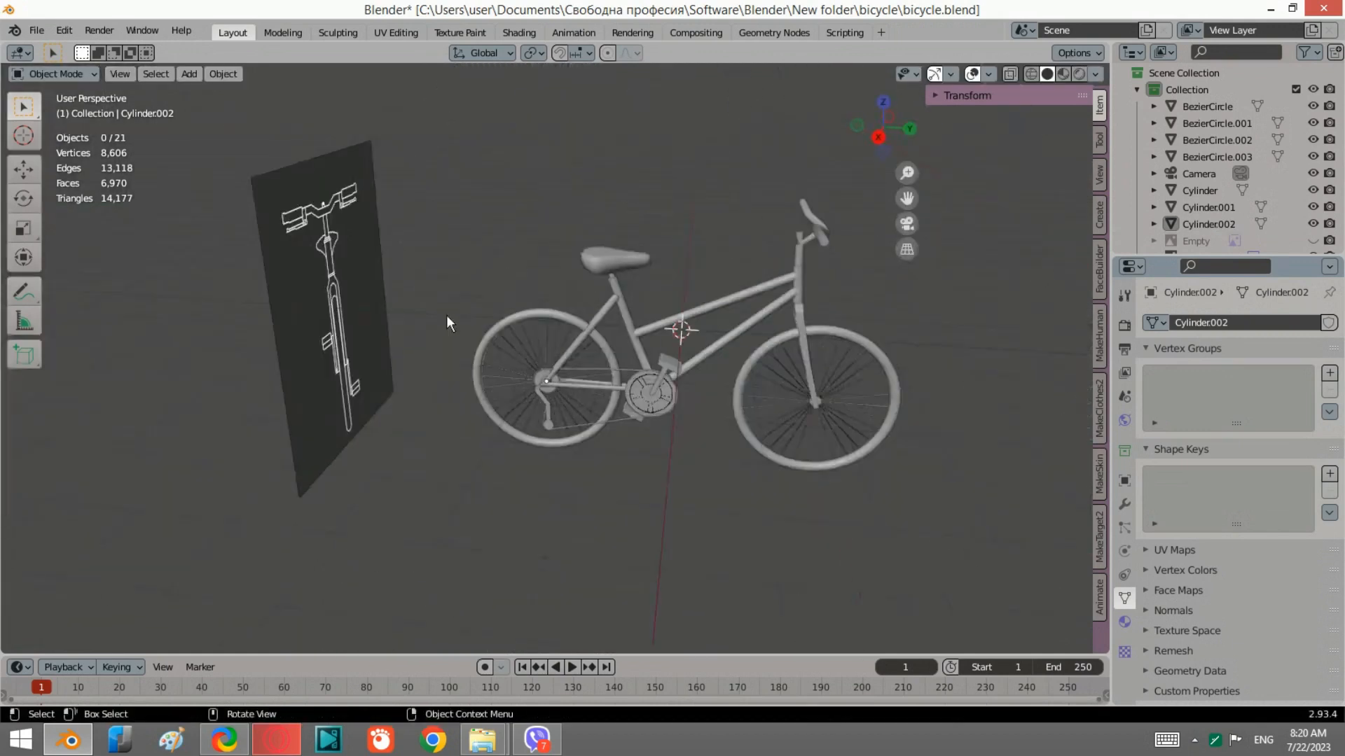
middle_drag(448, 315, 520, 363)
click(1191, 740)
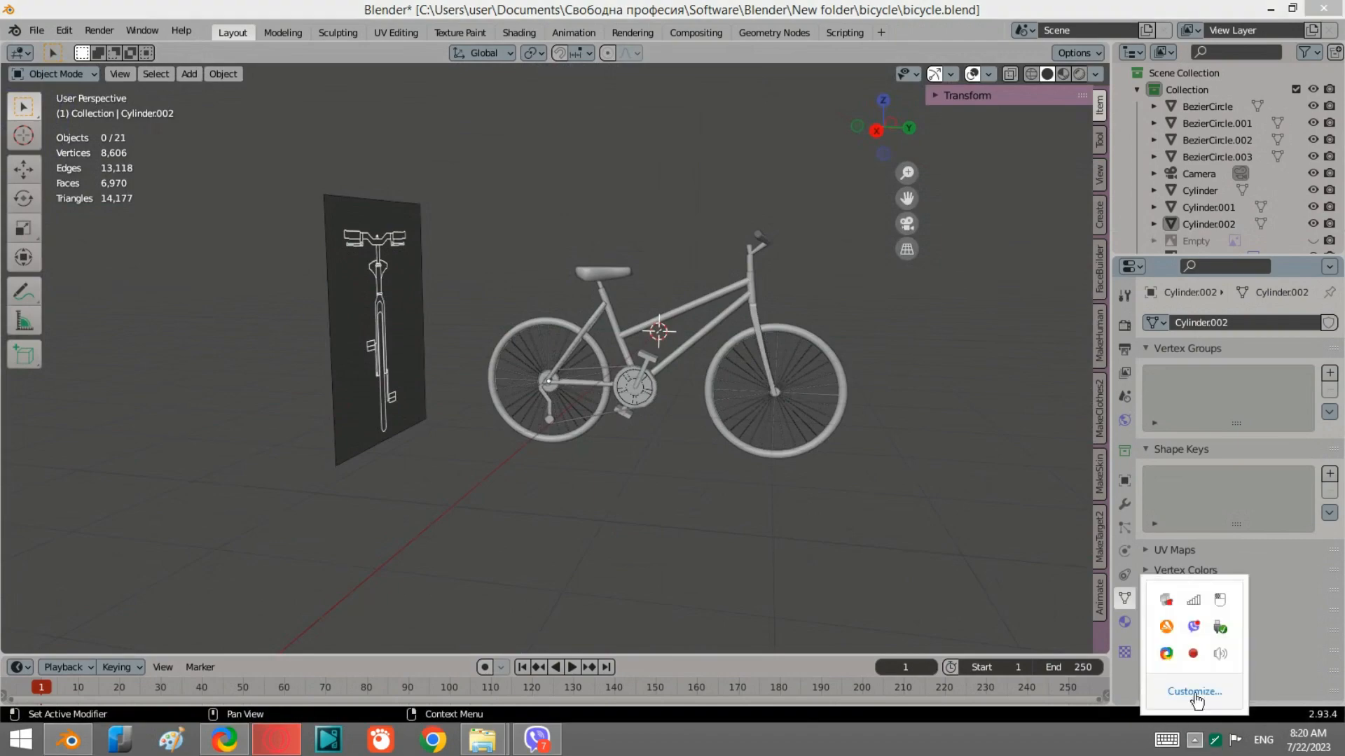